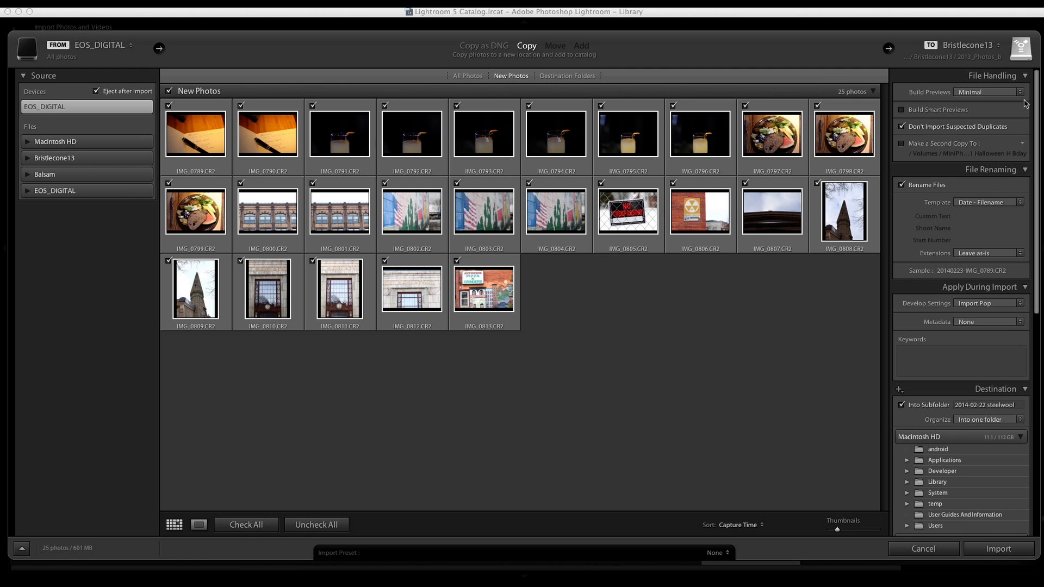
Step: Set the import to build Standard previews
{"action": "left_click", "coordinate": [1026, 77]}
{"action": "left_click", "coordinate": [1025, 77]}
{"action": "left_click", "coordinate": [1016, 92]}
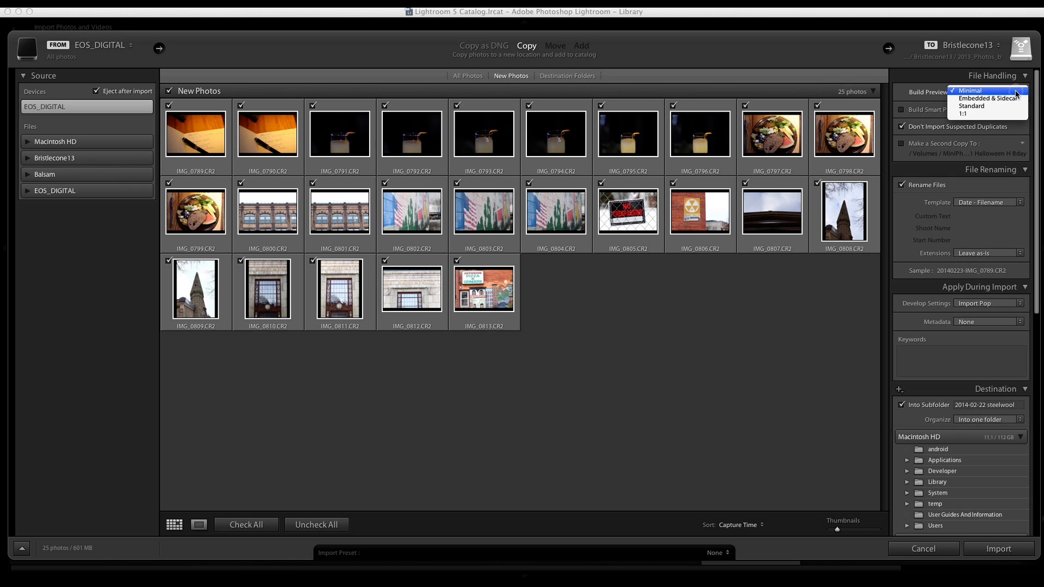
{"action": "left_click", "coordinate": [983, 106]}
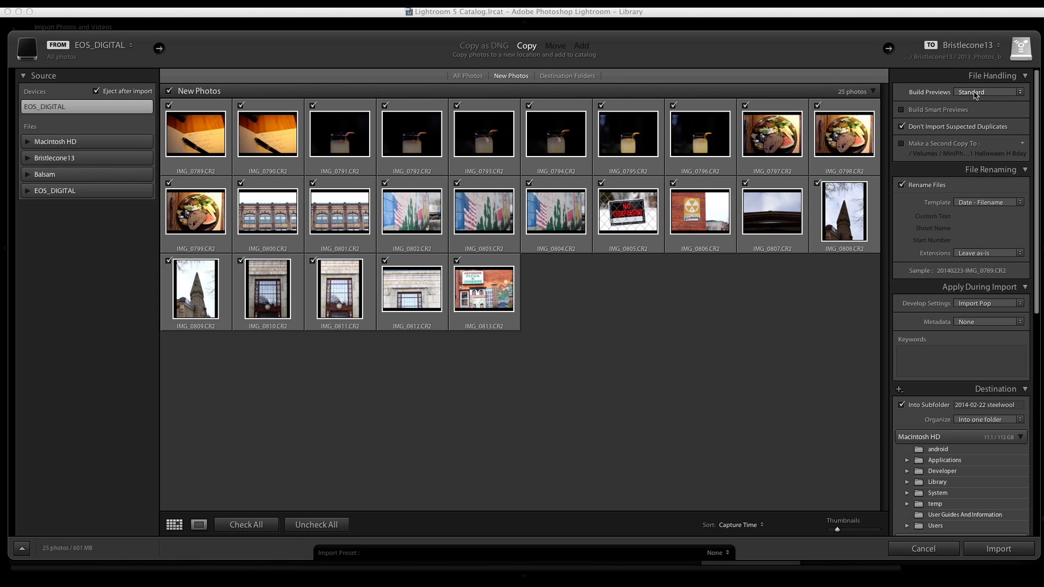
{"action": "left_click", "coordinate": [987, 95]}
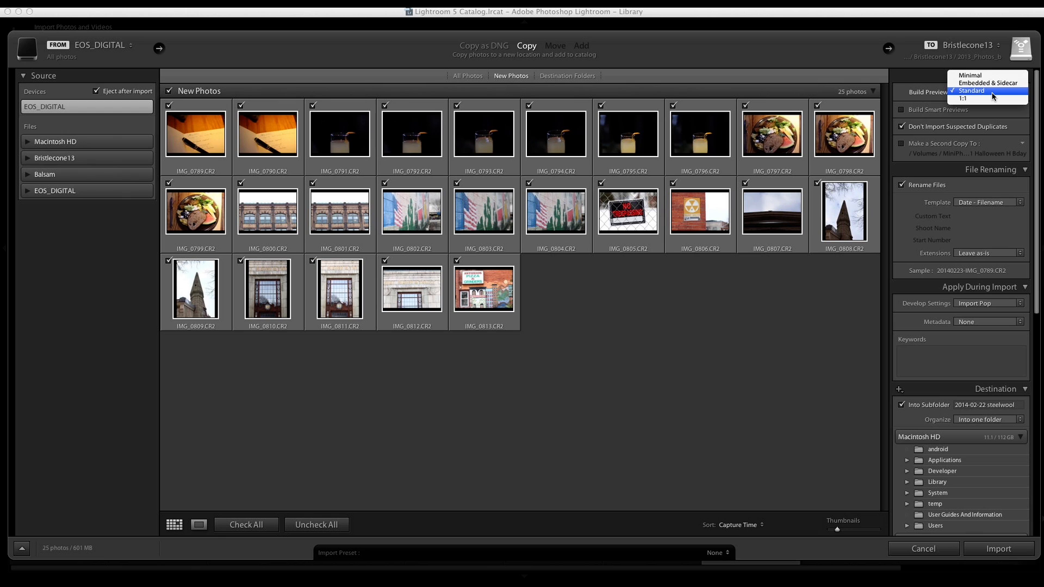
{"action": "left_click", "coordinate": [985, 90]}
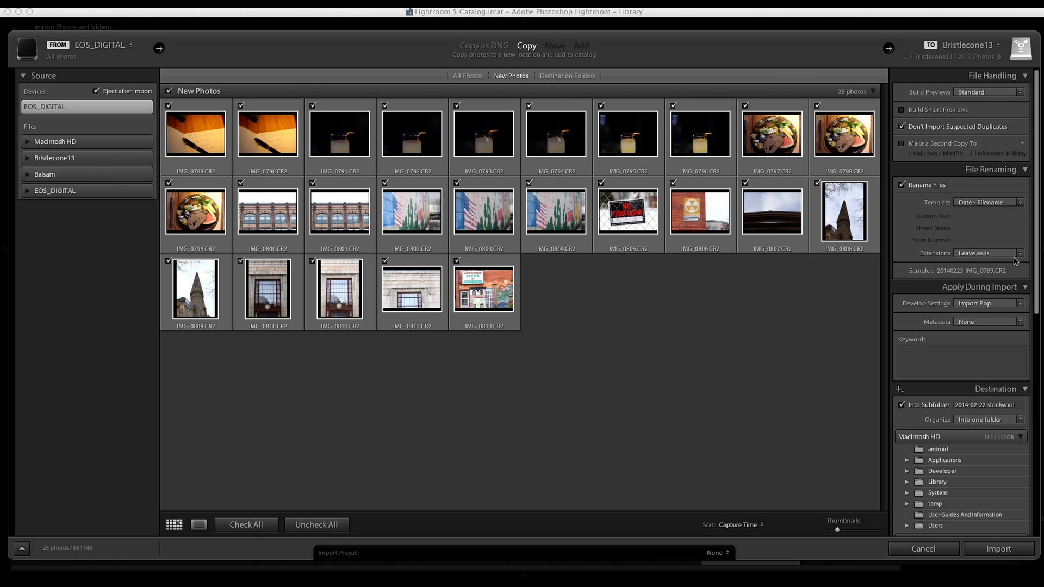
Step: Set the develop settings applied during import to None and add the keyword "sample"
{"action": "scroll", "coordinate": [916, 302], "scroll_direction": "down", "scroll_amount": 5}
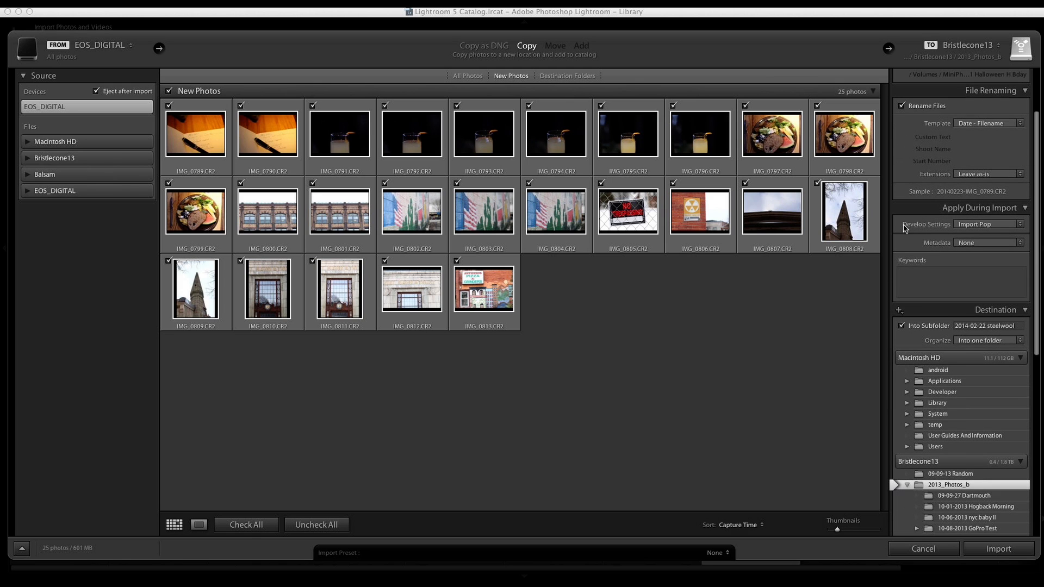
{"action": "left_click", "coordinate": [986, 229]}
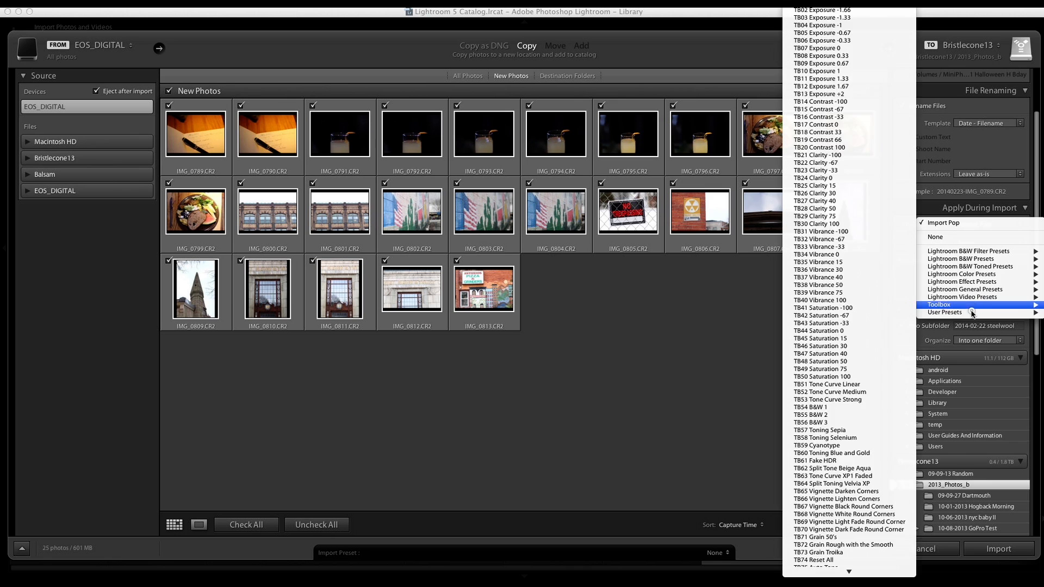
{"action": "mouse_move", "coordinate": [972, 314]}
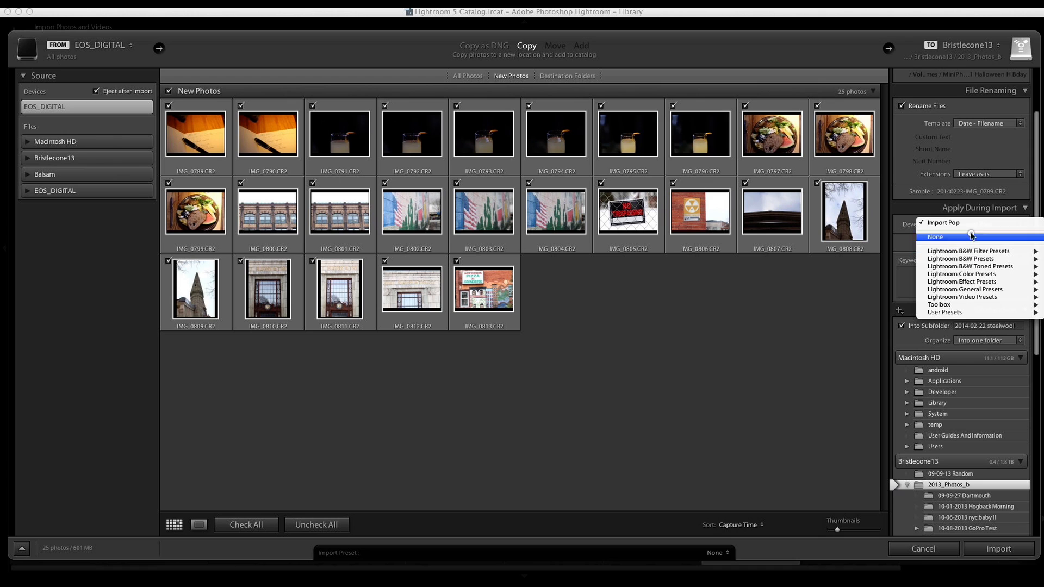
{"action": "left_click", "coordinate": [949, 241]}
{"action": "left_click", "coordinate": [924, 278]}
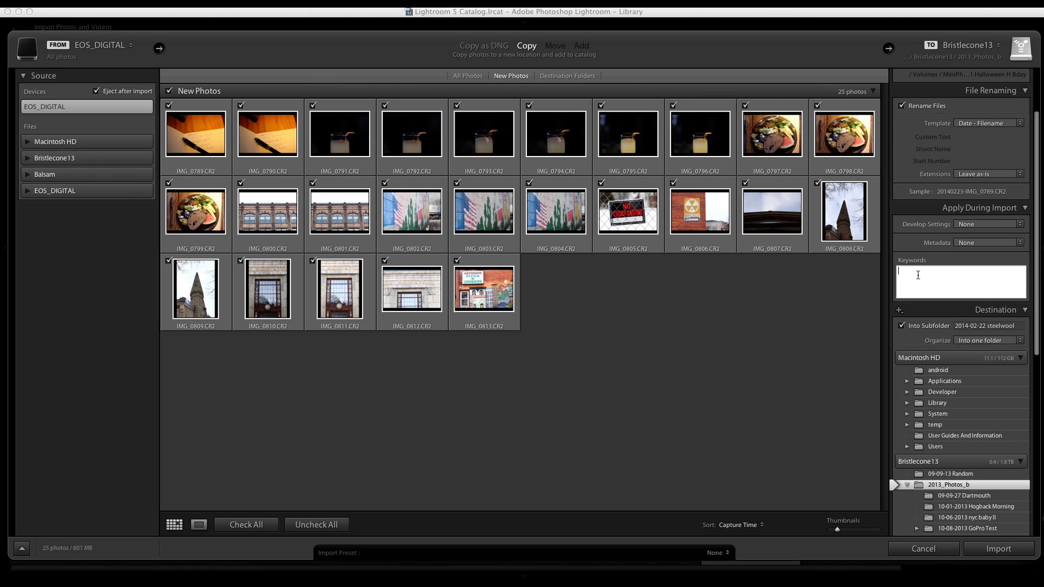
{"action": "type", "text": "sample"}
Step: Name the destination subfolder "2014-02-23 Greenfield Lunch"
{"action": "scroll", "coordinate": [942, 284], "scroll_direction": "down", "scroll_amount": 2}
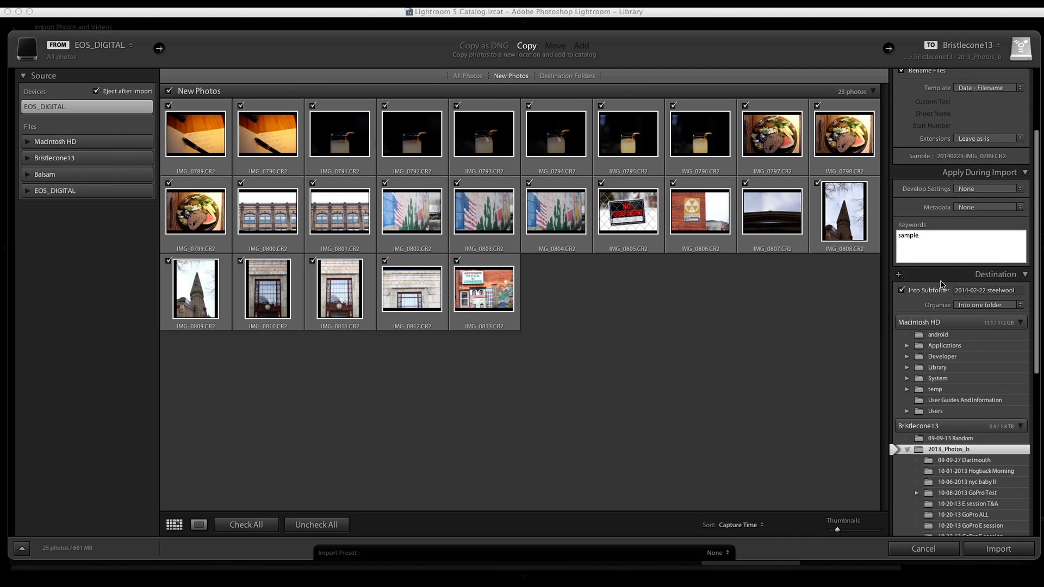
{"action": "scroll", "coordinate": [996, 280], "scroll_direction": "down", "scroll_amount": 4}
{"action": "scroll", "coordinate": [998, 245], "scroll_direction": "down", "scroll_amount": 2}
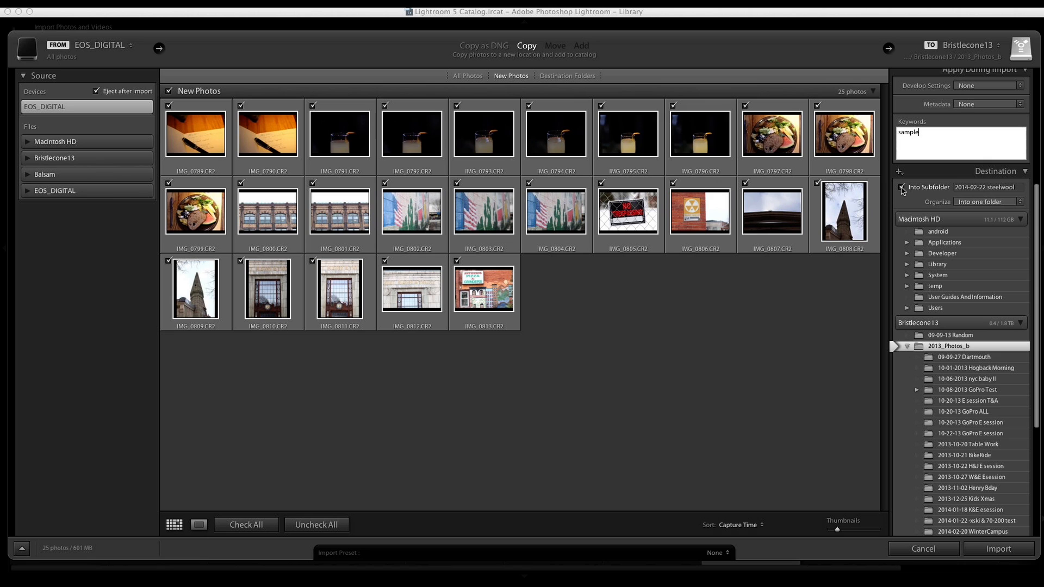
{"action": "left_click", "coordinate": [987, 187]}
{"action": "left_click_drag", "start_coordinate": [988, 188], "coordinate": [1038, 207]}
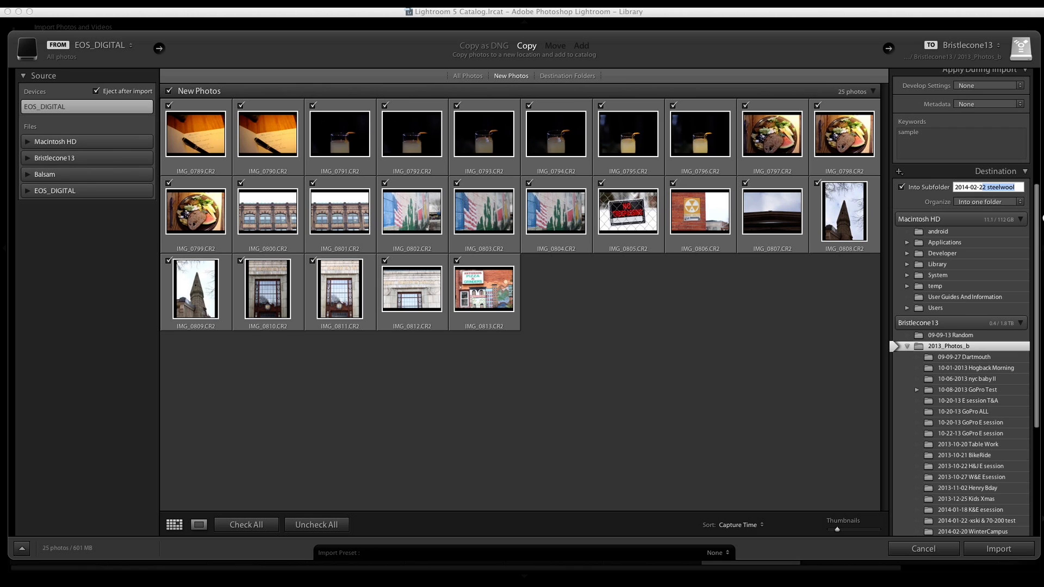
{"action": "key", "text": "BackSpace"}
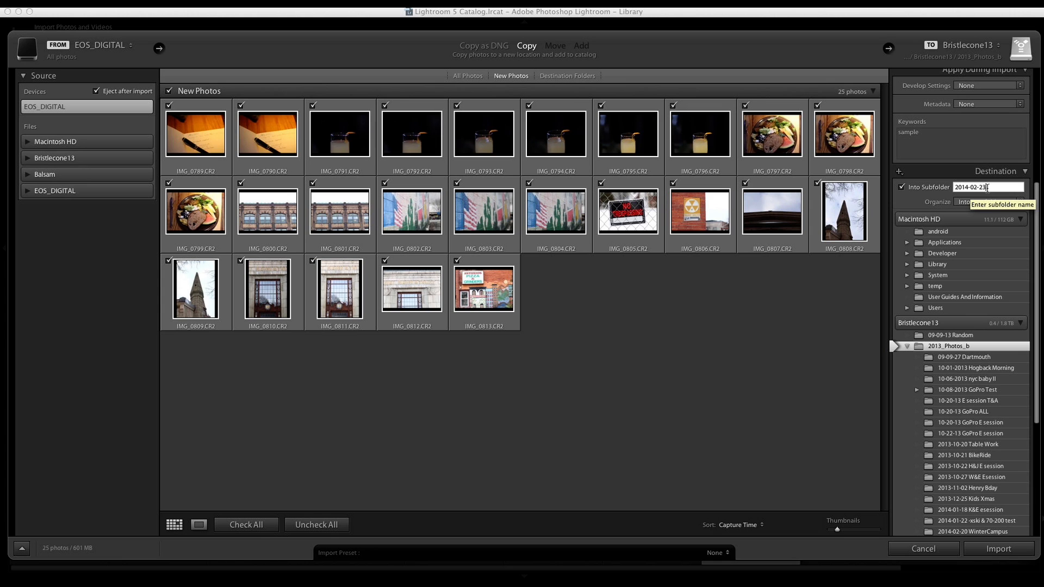
{"action": "left_click", "coordinate": [996, 187]}
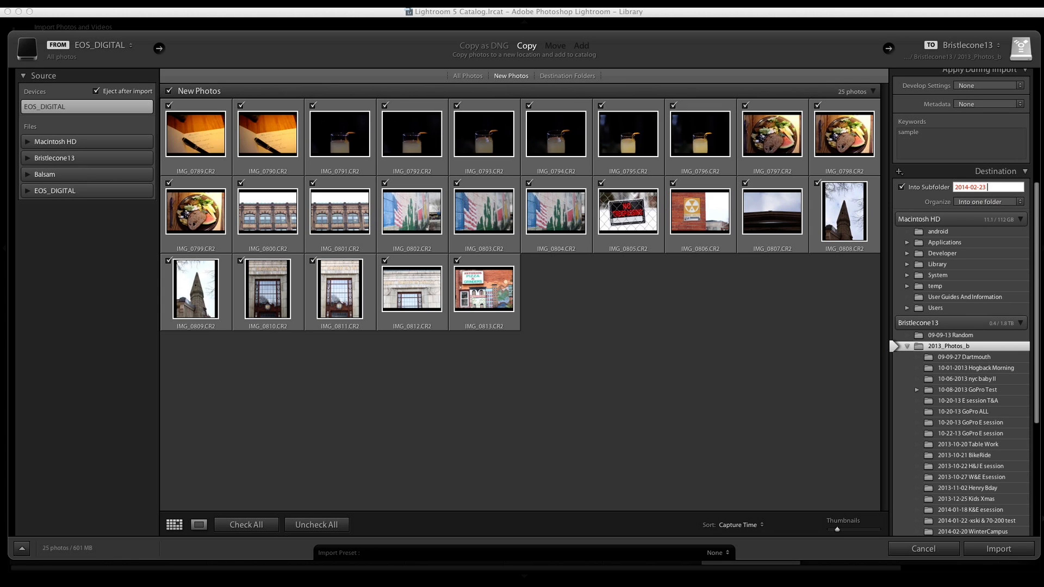
{"action": "type", "text": "Greenfield Lunch"}
{"action": "key", "text": "Return"}
Step: Choose 2013_Photos_b on Bristlecone13 as the parent destination folder and import the checked photos
{"action": "scroll", "coordinate": [962, 293], "scroll_direction": "down", "scroll_amount": 8}
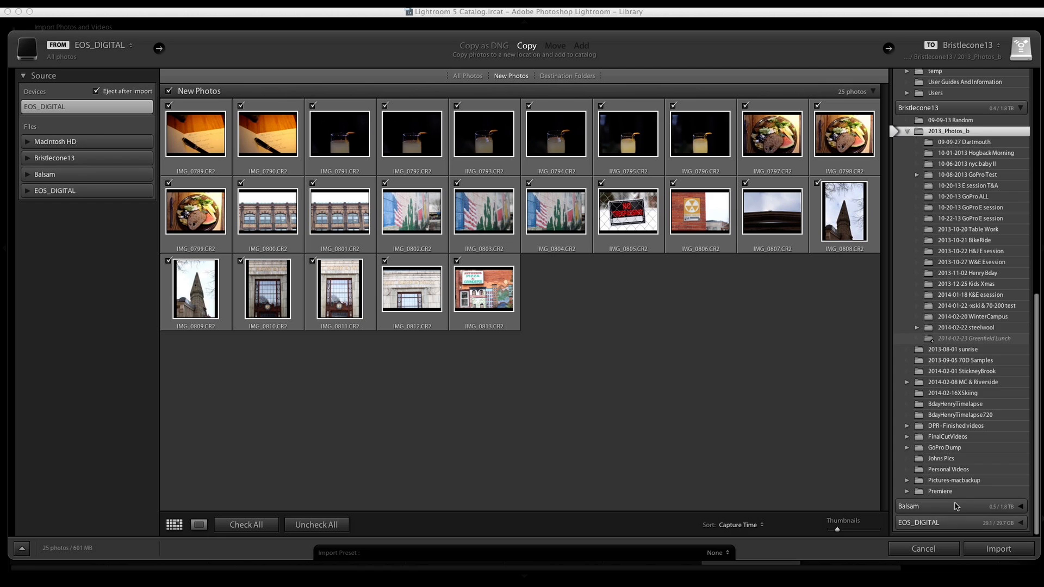
{"action": "scroll", "coordinate": [951, 502], "scroll_direction": "up", "scroll_amount": 7}
{"action": "scroll", "coordinate": [954, 497], "scroll_direction": "up", "scroll_amount": 3}
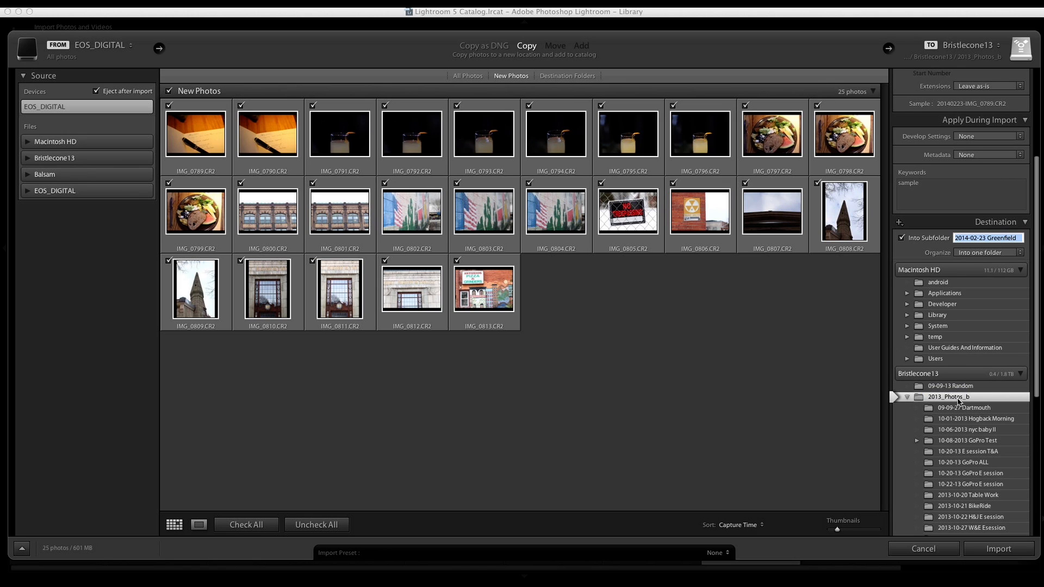
{"action": "left_click", "coordinate": [954, 399]}
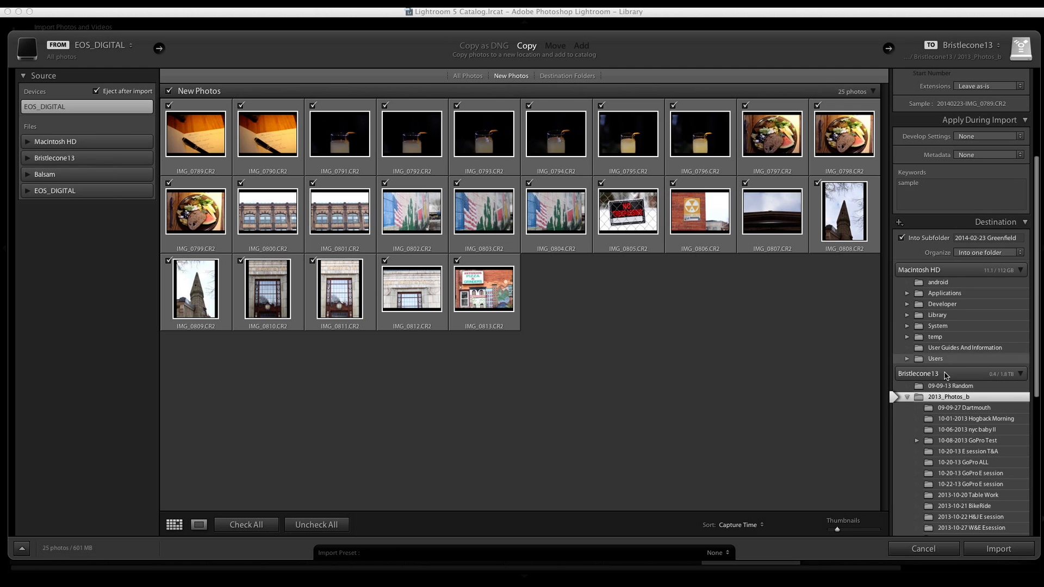
{"action": "scroll", "coordinate": [952, 380], "scroll_direction": "down", "scroll_amount": 5}
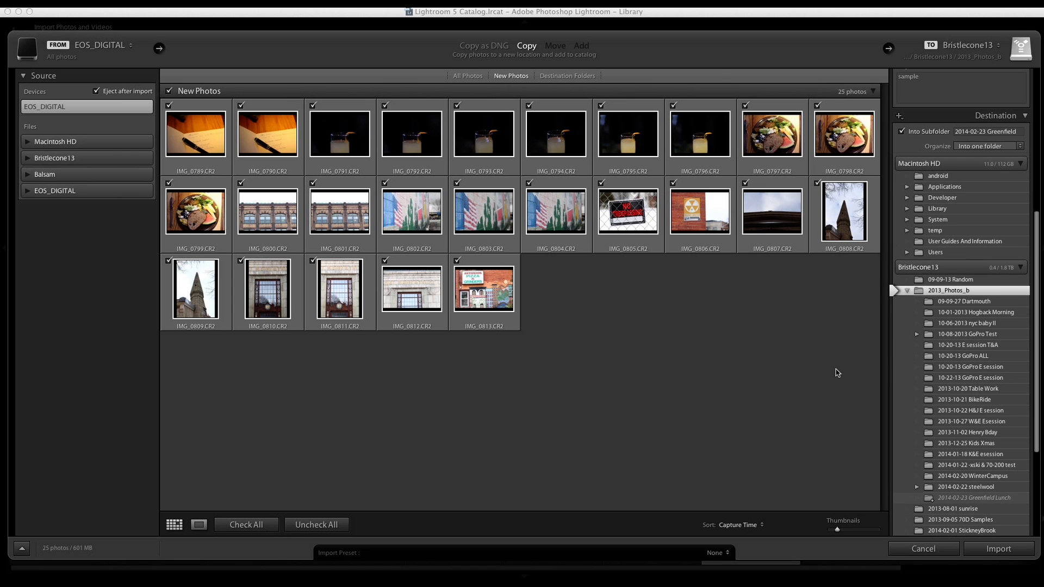
{"action": "left_click", "coordinate": [1001, 550]}
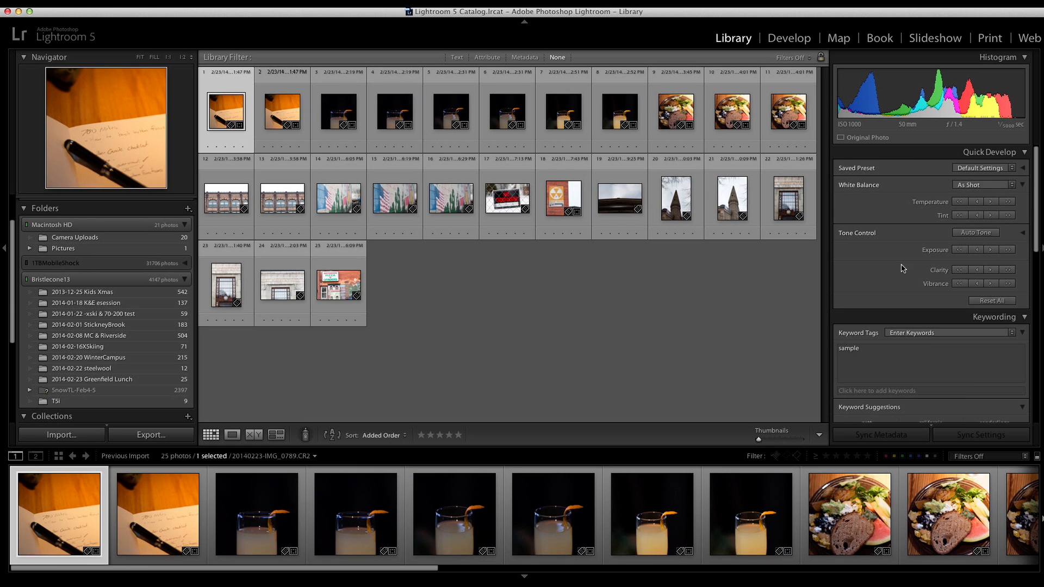
Step: Examine the keywords, file details and camera metadata of the first imported photo
{"action": "scroll", "coordinate": [891, 255], "scroll_direction": "down", "scroll_amount": 3}
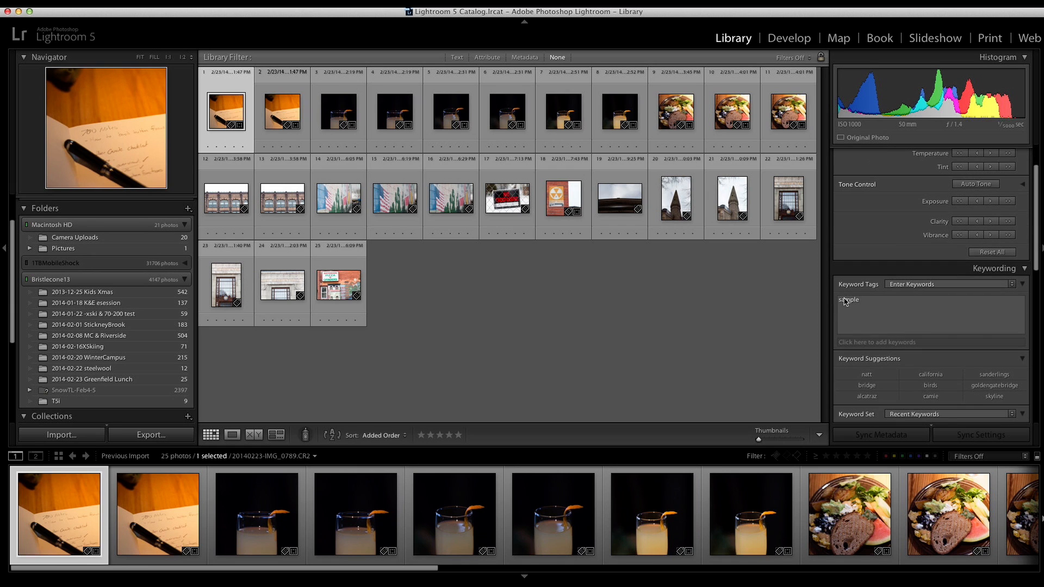
{"action": "scroll", "coordinate": [849, 287], "scroll_direction": "down", "scroll_amount": 3}
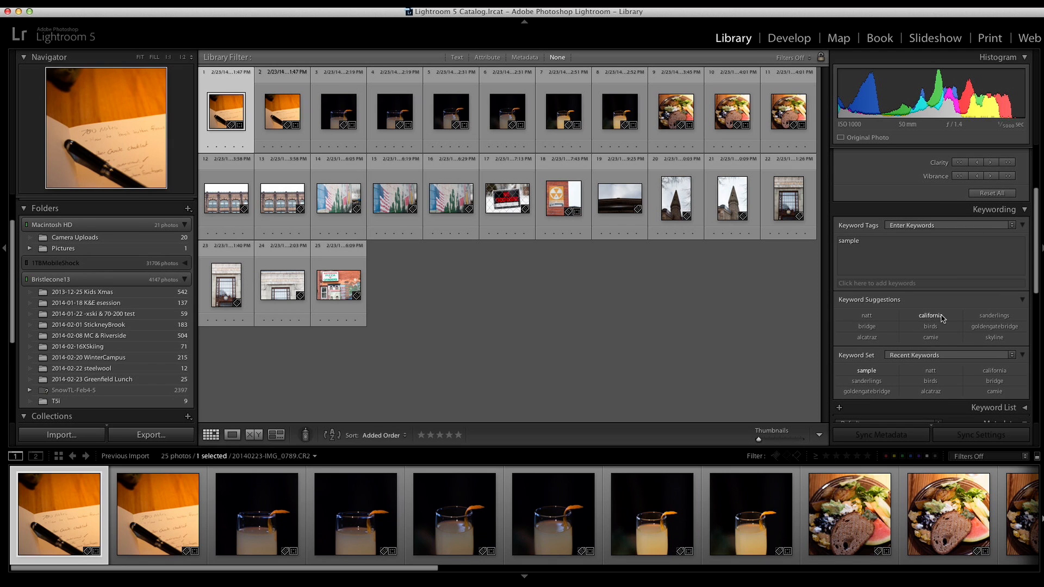
{"action": "scroll", "coordinate": [870, 326], "scroll_direction": "down", "scroll_amount": 5}
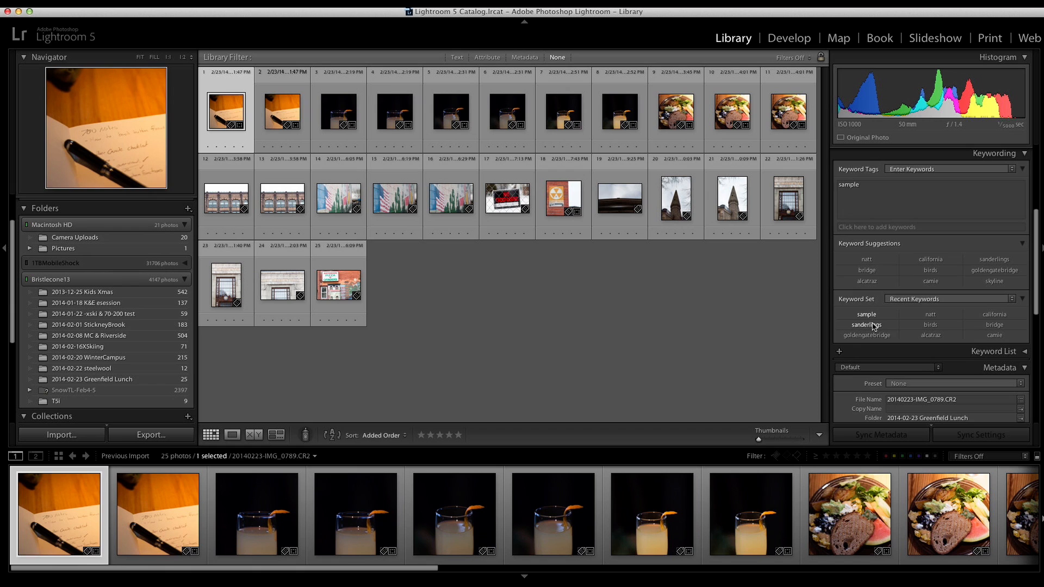
{"action": "scroll", "coordinate": [874, 326], "scroll_direction": "down", "scroll_amount": 3}
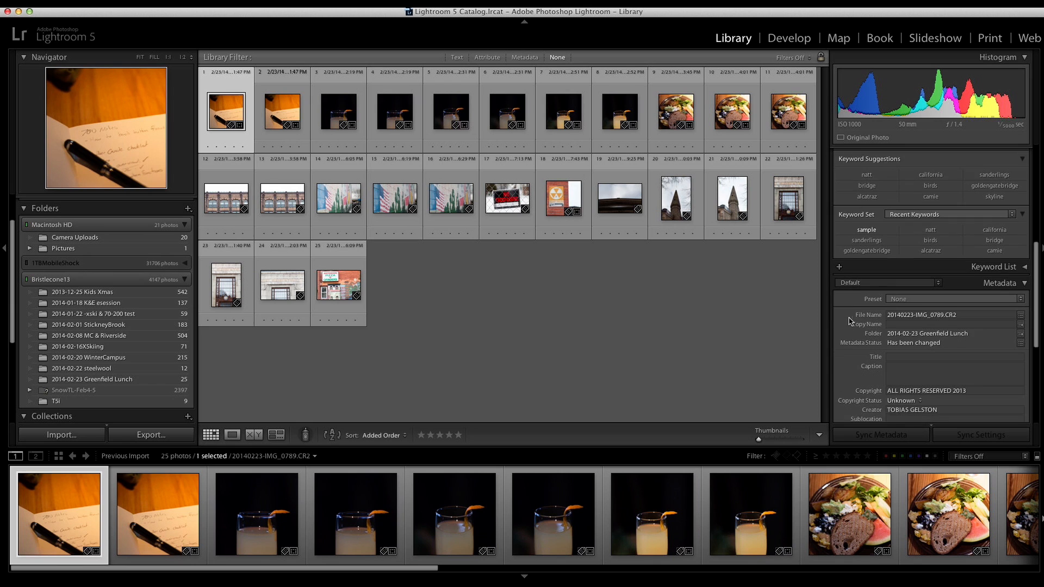
{"action": "scroll", "coordinate": [870, 283], "scroll_direction": "down", "scroll_amount": 2}
{"action": "scroll", "coordinate": [849, 321], "scroll_direction": "down", "scroll_amount": 4}
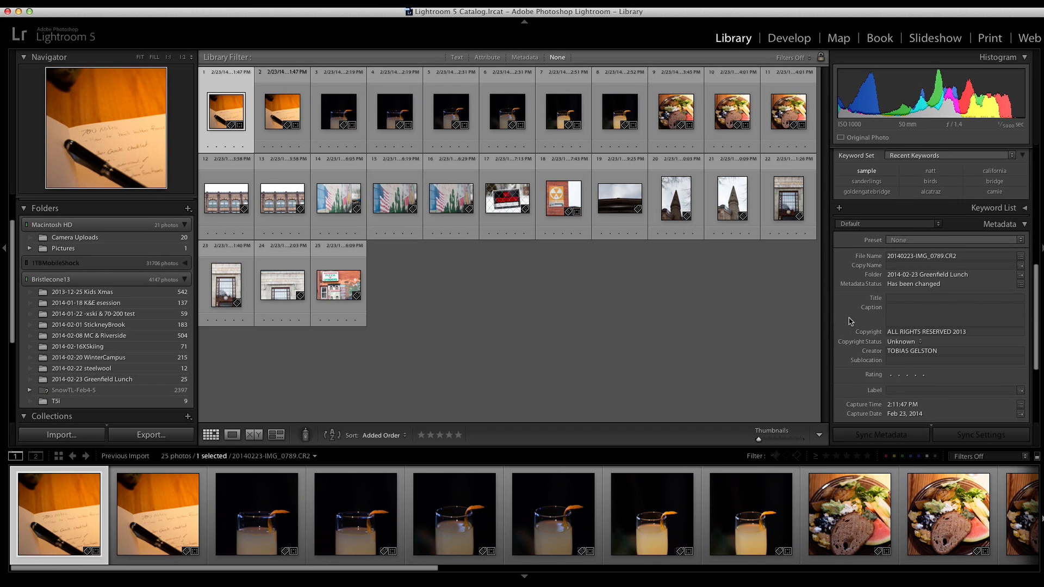
{"action": "scroll", "coordinate": [854, 234], "scroll_direction": "down", "scroll_amount": 7}
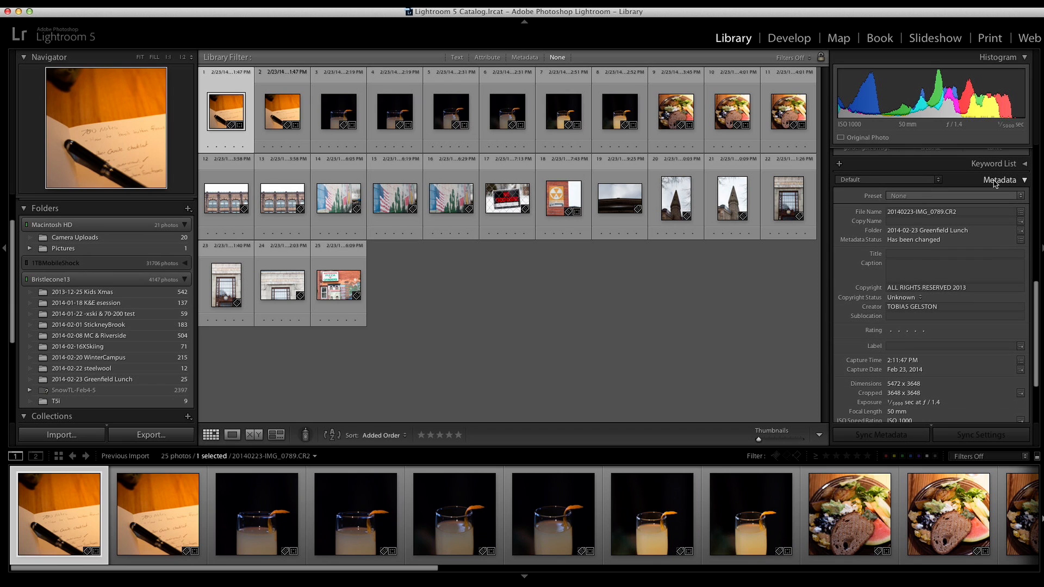
{"action": "scroll", "coordinate": [919, 296], "scroll_direction": "down", "scroll_amount": 1}
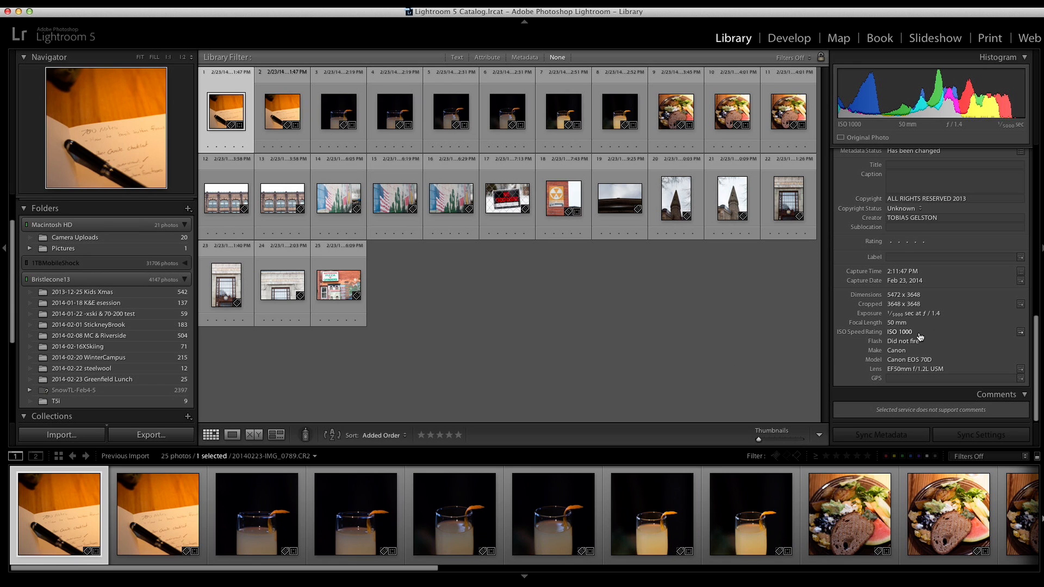
{"action": "scroll", "coordinate": [919, 337], "scroll_direction": "up", "scroll_amount": 10}
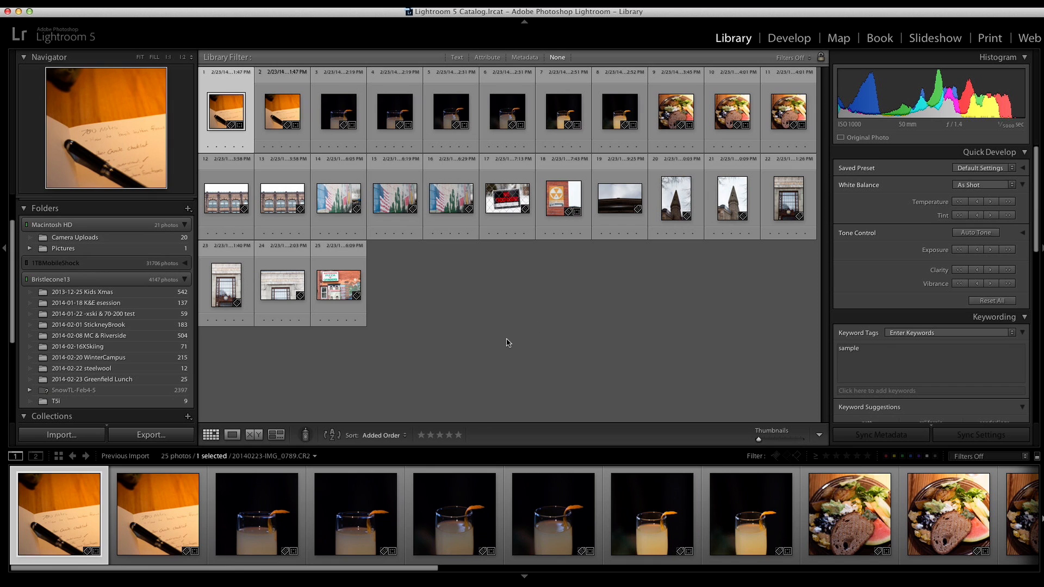
Step: Enlarge the first pen-and-notes photo, compare it with the second one, and rate the first photo one star
{"action": "double_click", "coordinate": [227, 107]}
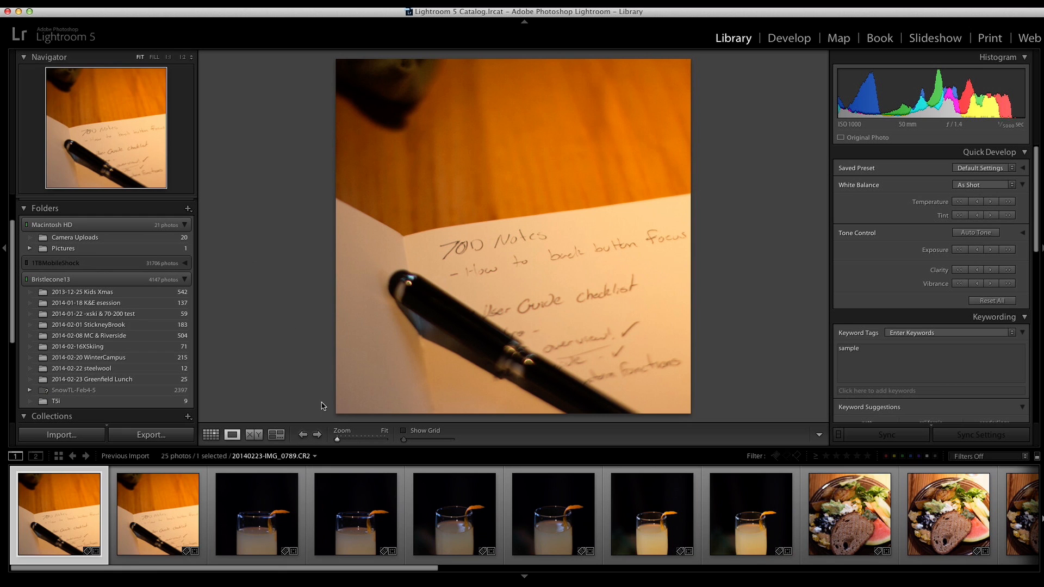
{"action": "left_click_drag", "start_coordinate": [398, 570], "coordinate": [333, 566]}
{"action": "left_click", "coordinate": [159, 507]}
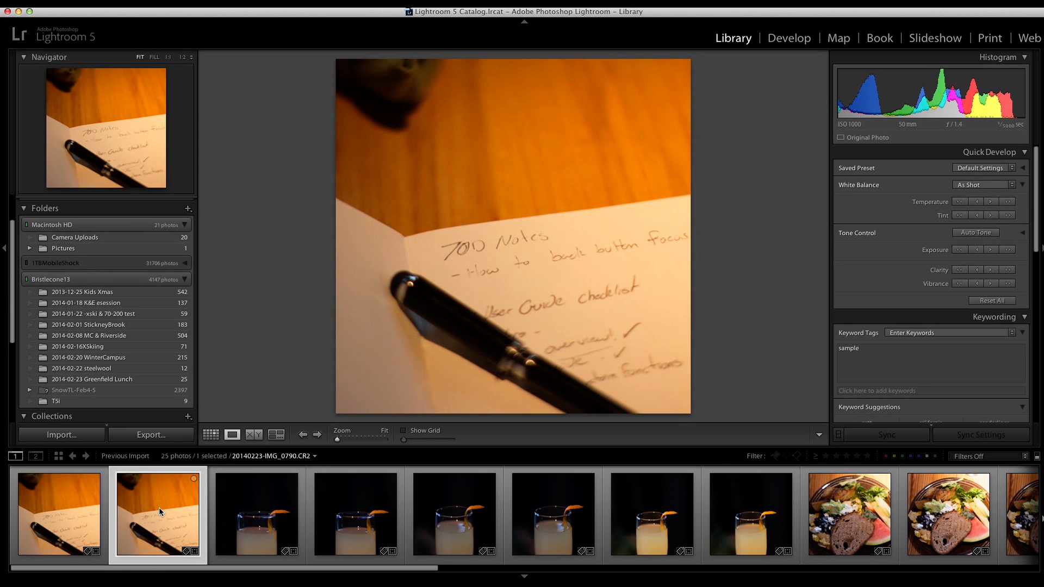
{"action": "left_click", "coordinate": [44, 511]}
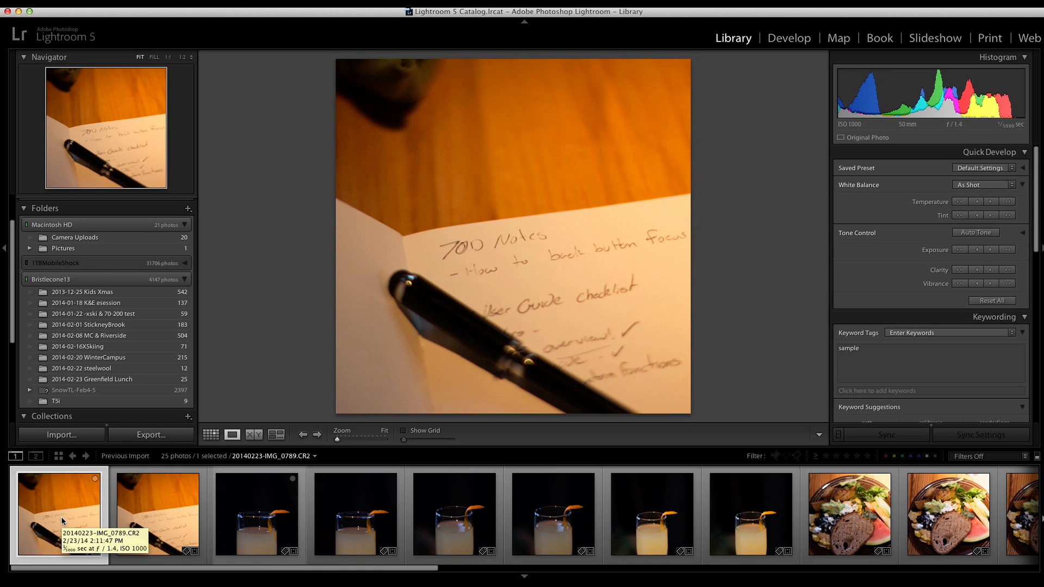
{"action": "key", "text": "1"}
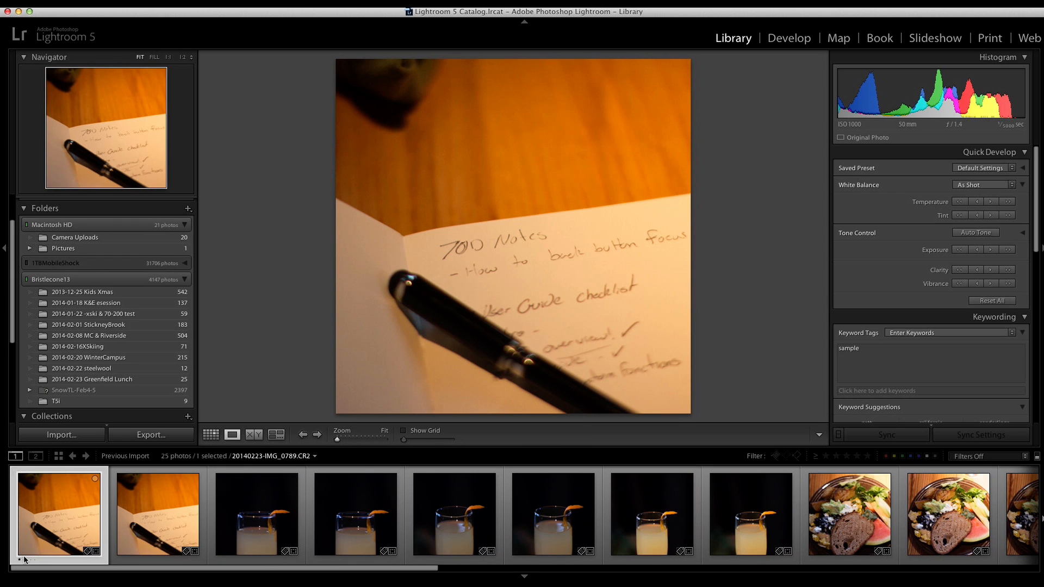
Step: Compare the drink glass photos one after another and rate the first of them, IMG_0791, one star
{"action": "mouse_move", "coordinate": [54, 528]}
{"action": "left_click", "coordinate": [266, 523]}
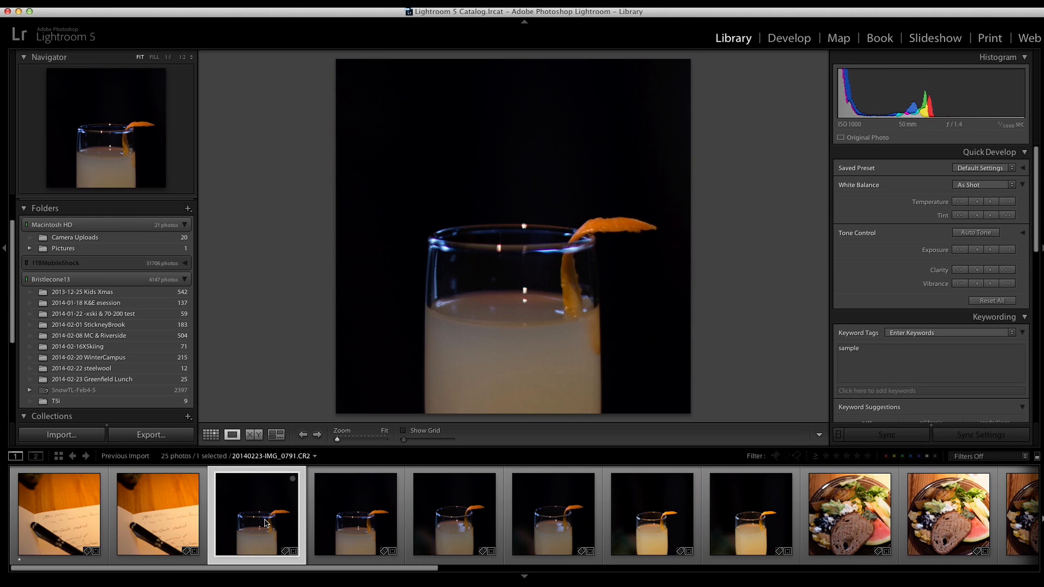
{"action": "key", "text": "Right"}
{"action": "key", "text": "Right"}
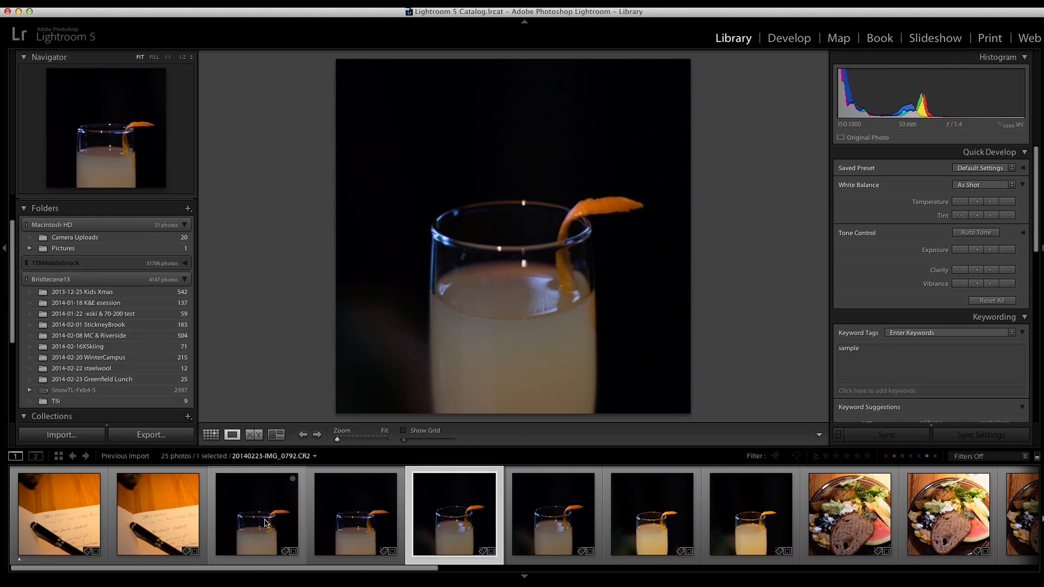
{"action": "key", "text": "Right"}
{"action": "key", "text": "Right"}
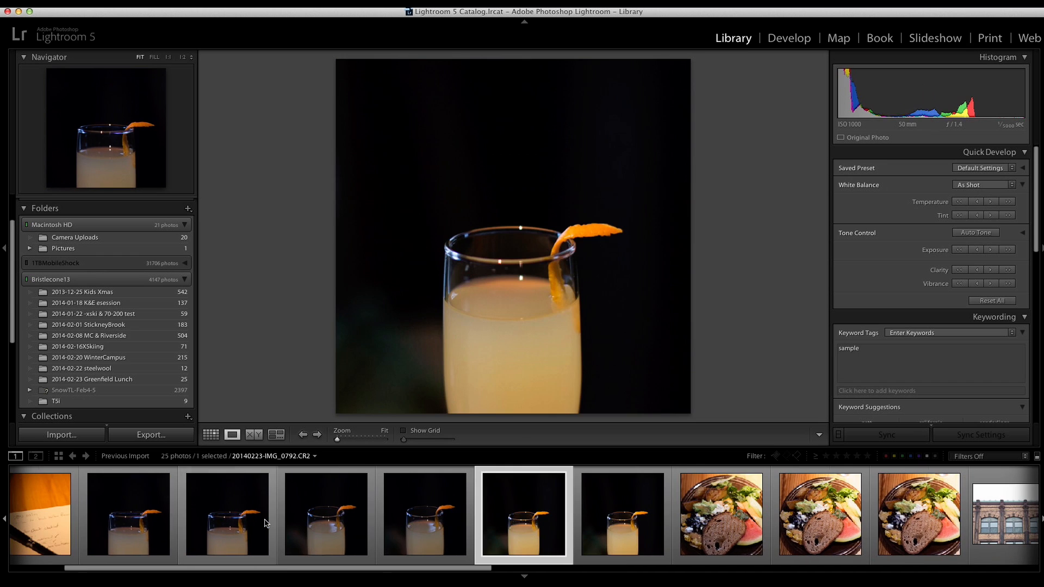
{"action": "key", "text": "Left"}
{"action": "key", "text": "Left"}
{"action": "key", "text": "Left"}
{"action": "key", "text": "Left"}
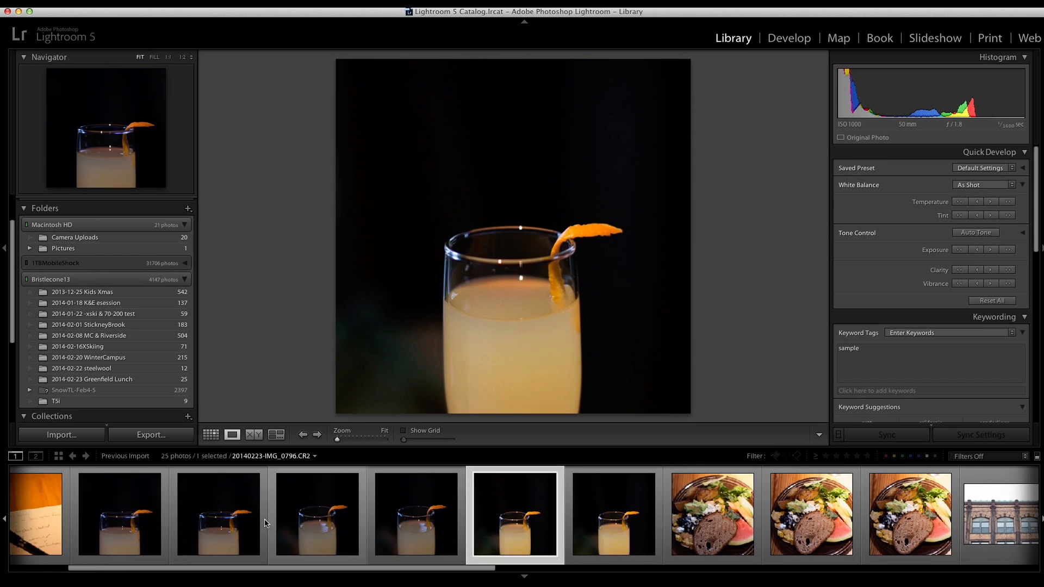
{"action": "key", "text": "Right"}
{"action": "key", "text": "Left"}
{"action": "key", "text": "Left"}
{"action": "key", "text": "1"}
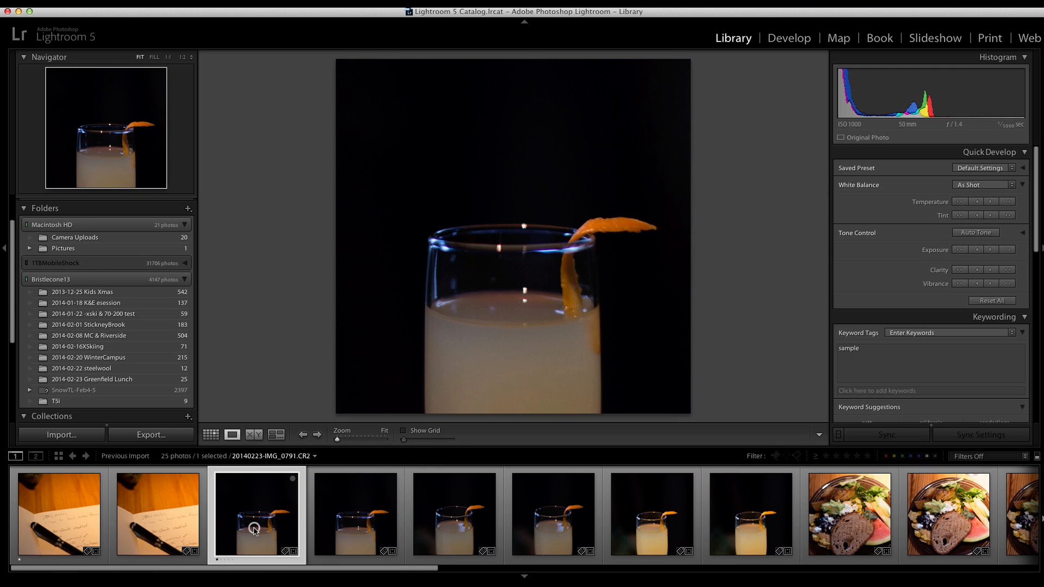
Step: Rate drink glass photo IMG_0791 one star and the remaining drink glass photos zero stars
{"action": "key", "text": "1"}
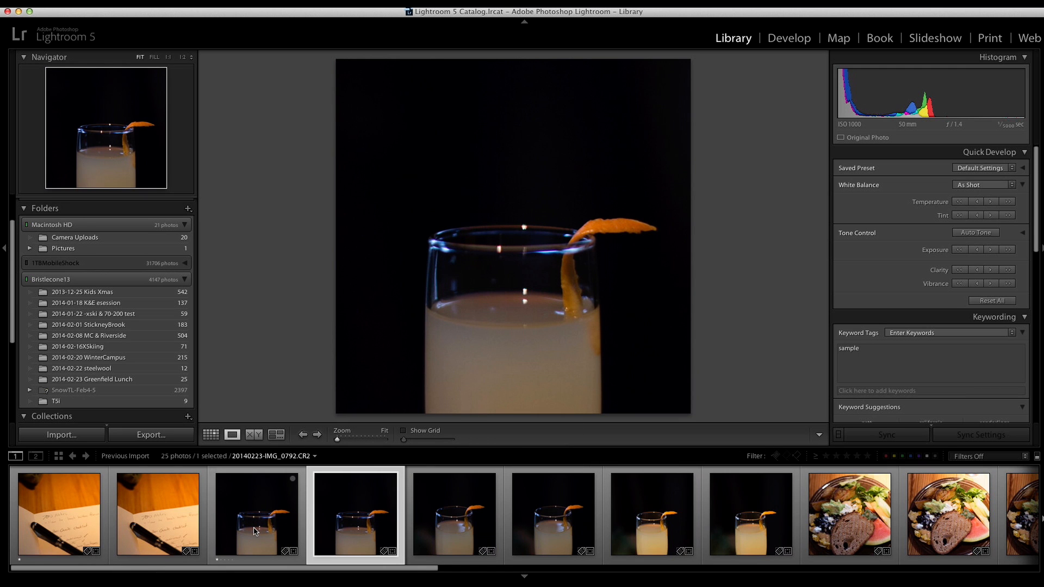
{"action": "key", "text": "0"}
{"action": "key", "text": "0"}
{"action": "key", "text": "0"}
{"action": "key", "text": "0"}
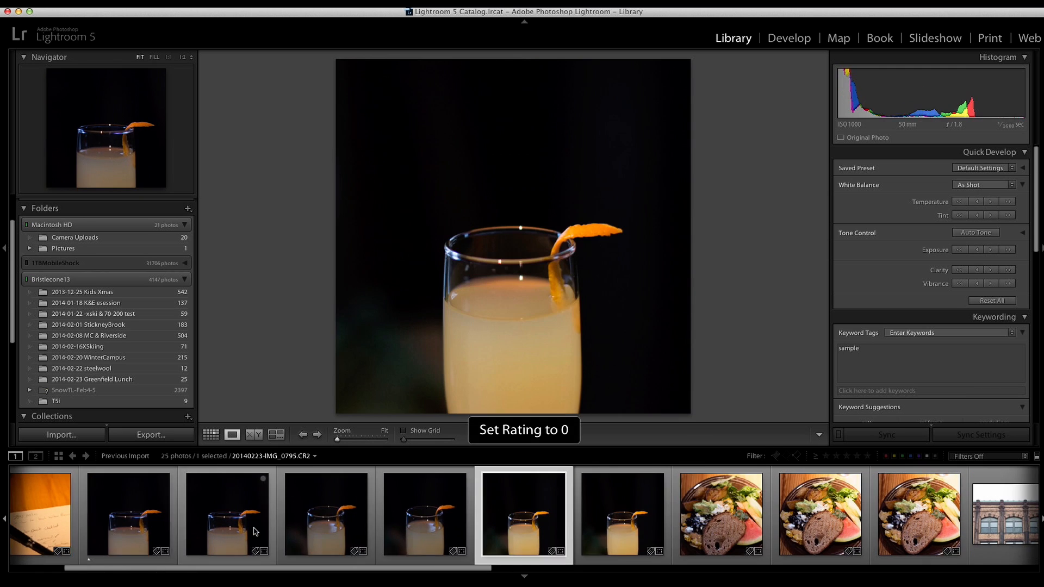
{"action": "key", "text": "0"}
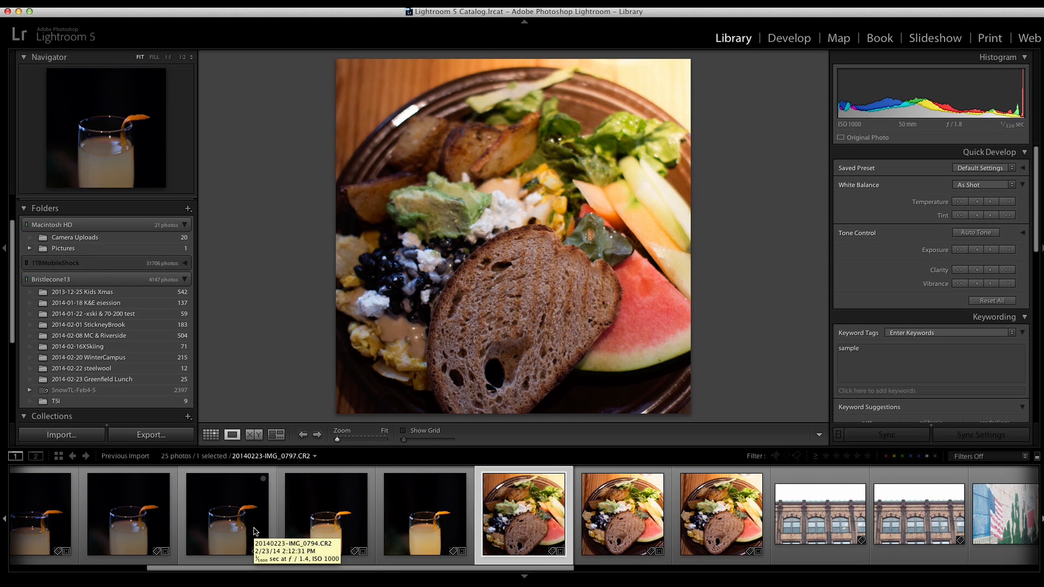
Step: Compare the lunch plate photos with one another and rate IMG_0799 one star
{"action": "key", "text": "Right"}
{"action": "key", "text": "Right"}
{"action": "key", "text": "Left"}
{"action": "key", "text": "Right"}
{"action": "key", "text": "Left"}
{"action": "key", "text": "Right"}
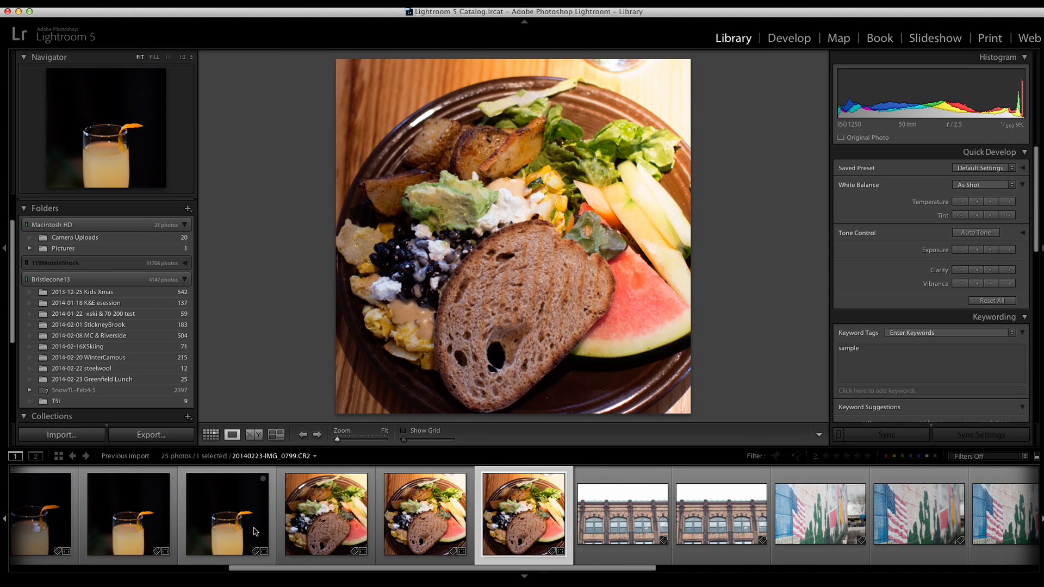
{"action": "key", "text": "1"}
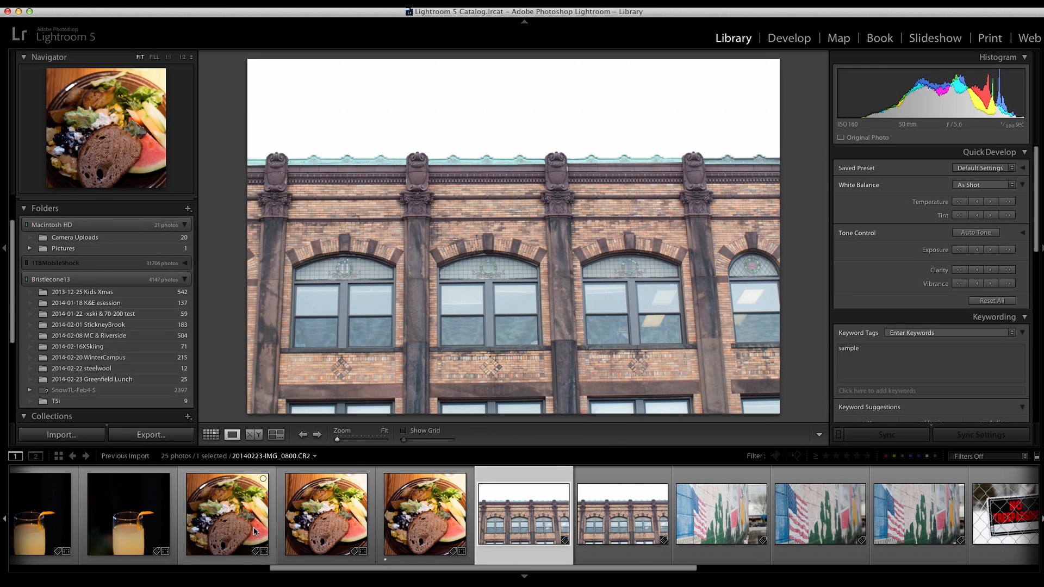
Step: Compare the two brick building facade photos and rate the second one, IMG_0801, one star
{"action": "key", "text": "Right"}
{"action": "key", "text": "Left"}
{"action": "key", "text": "Right"}
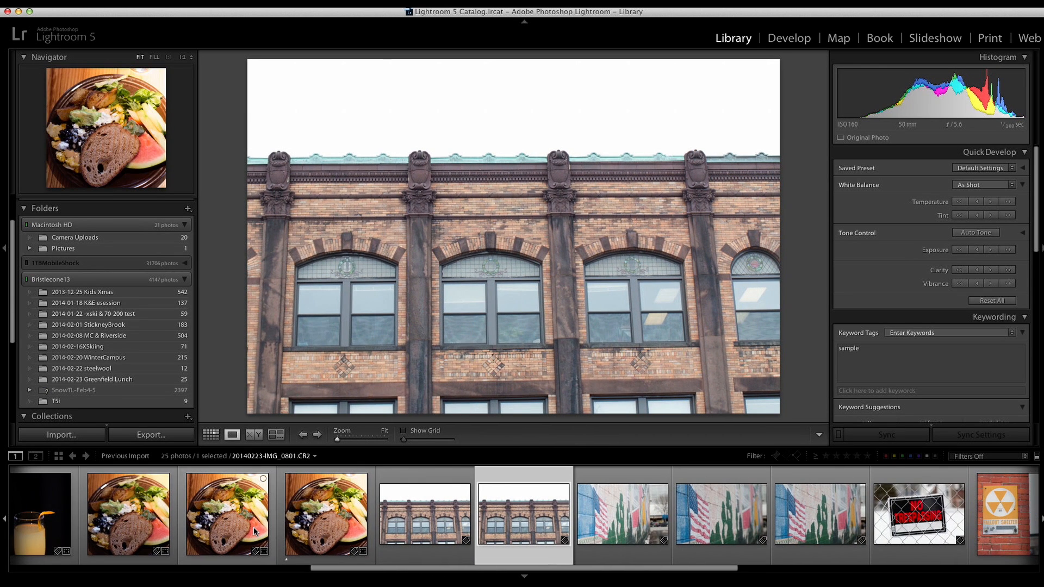
{"action": "key", "text": "1"}
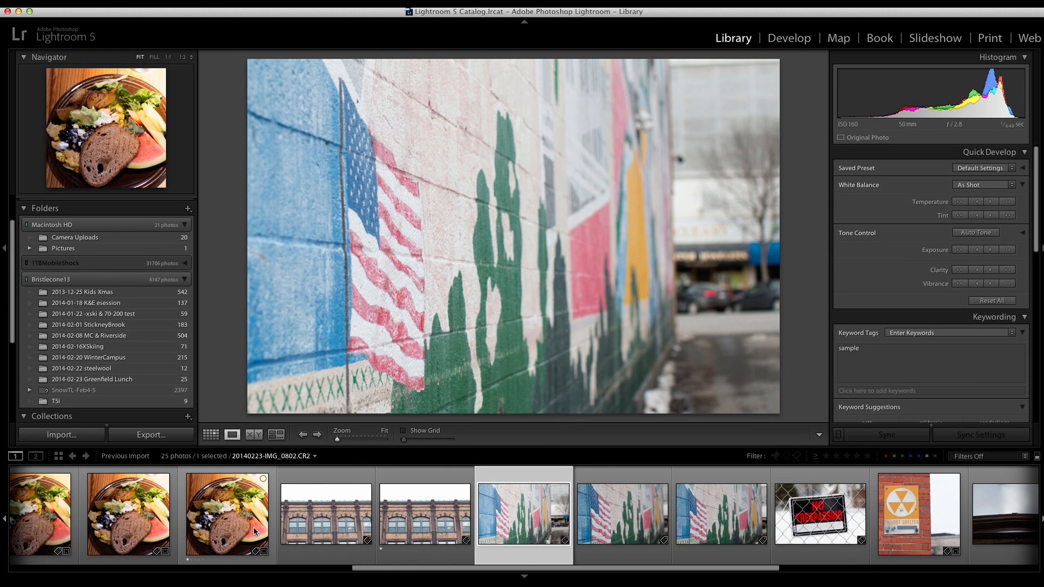
Step: Compare the three flag mural photos back and forth and rate the last one, IMG_0804, one star
{"action": "key", "text": "Right"}
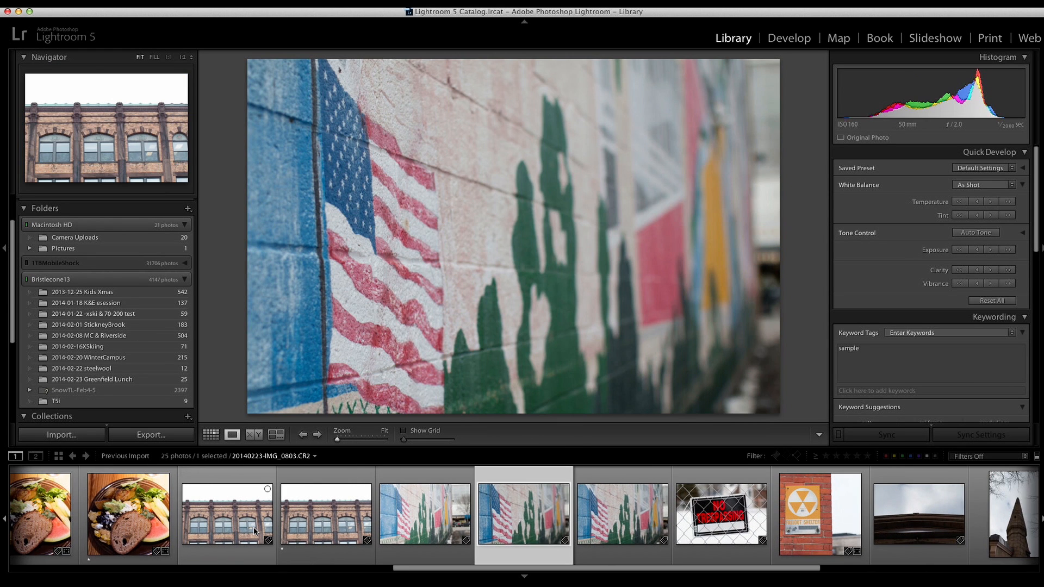
{"action": "key", "text": "Right"}
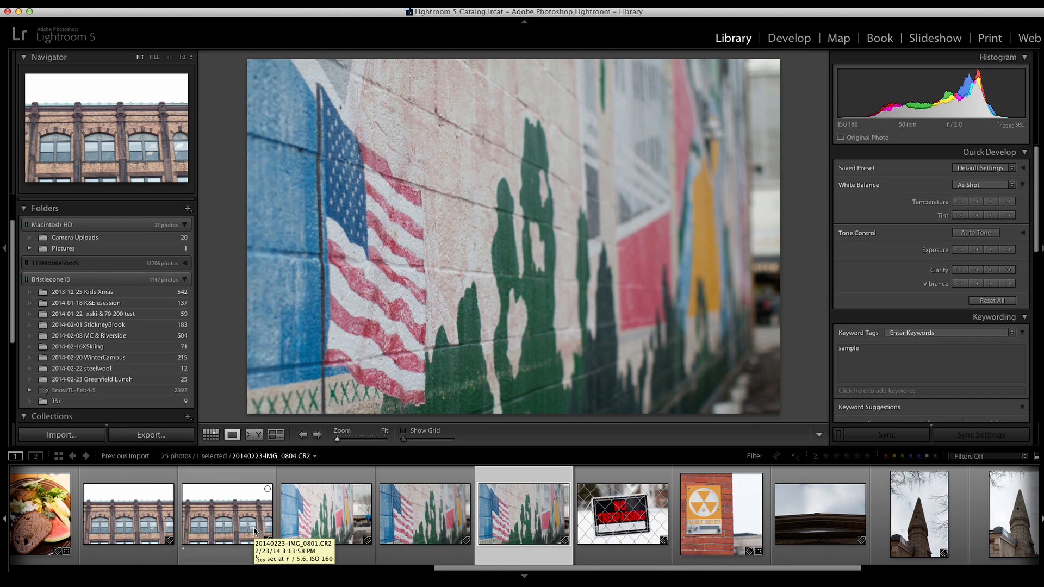
{"action": "key", "text": "Left"}
{"action": "key", "text": "Left"}
{"action": "key", "text": "Right"}
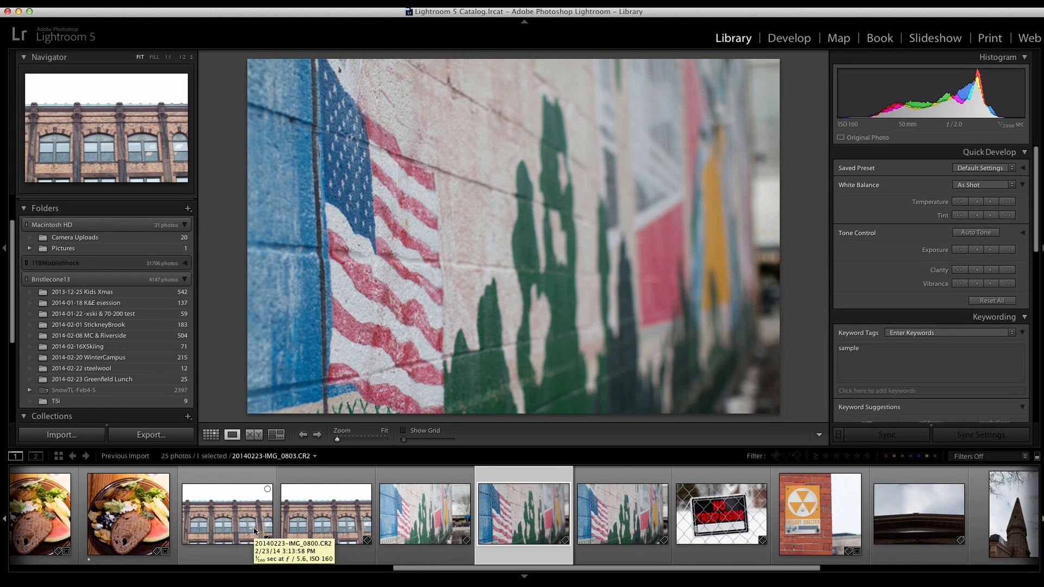
{"action": "key", "text": "Right"}
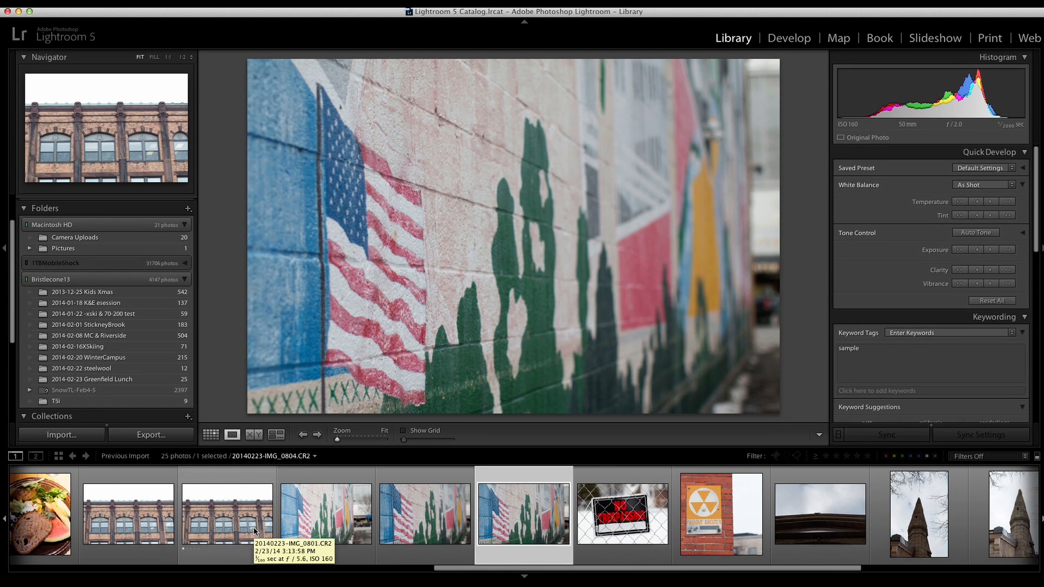
{"action": "key", "text": "1"}
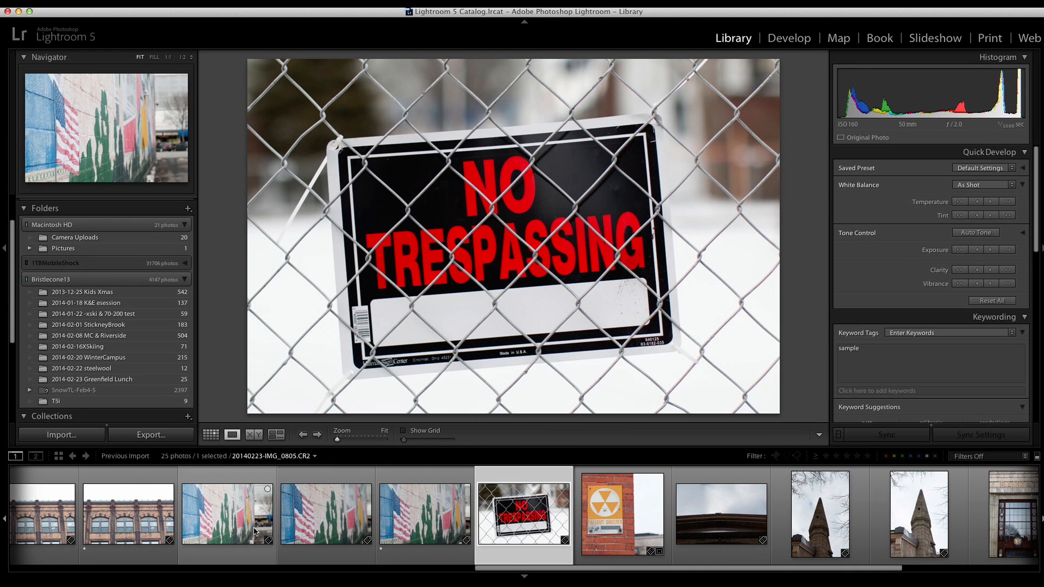
Step: Rate the No Trespassing and Fallout Shelter sign photos one star each and skip the dark roofline photo unrated
{"action": "key", "text": "1"}
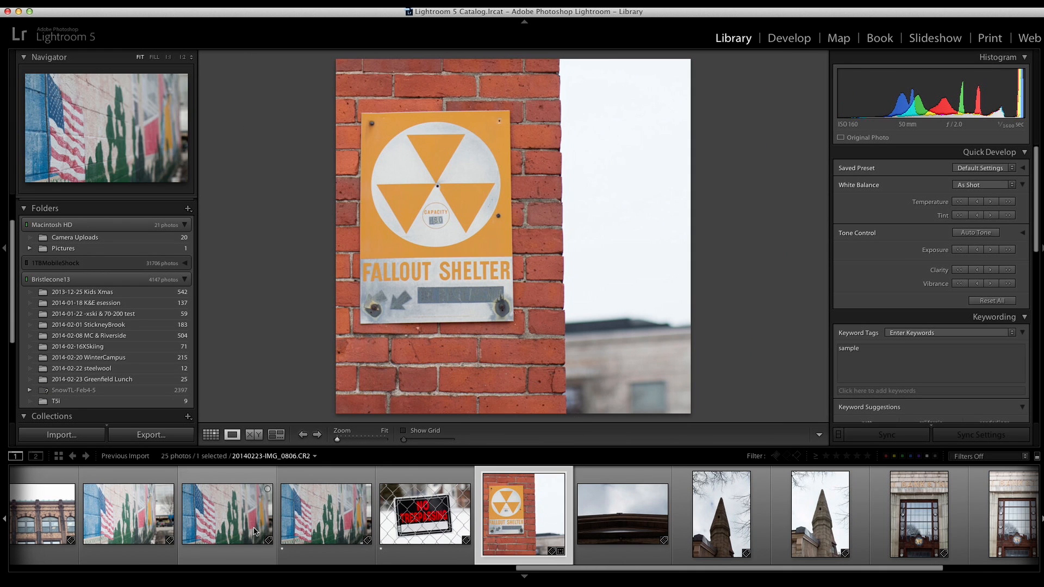
{"action": "key", "text": "1"}
{"action": "key", "text": "Right"}
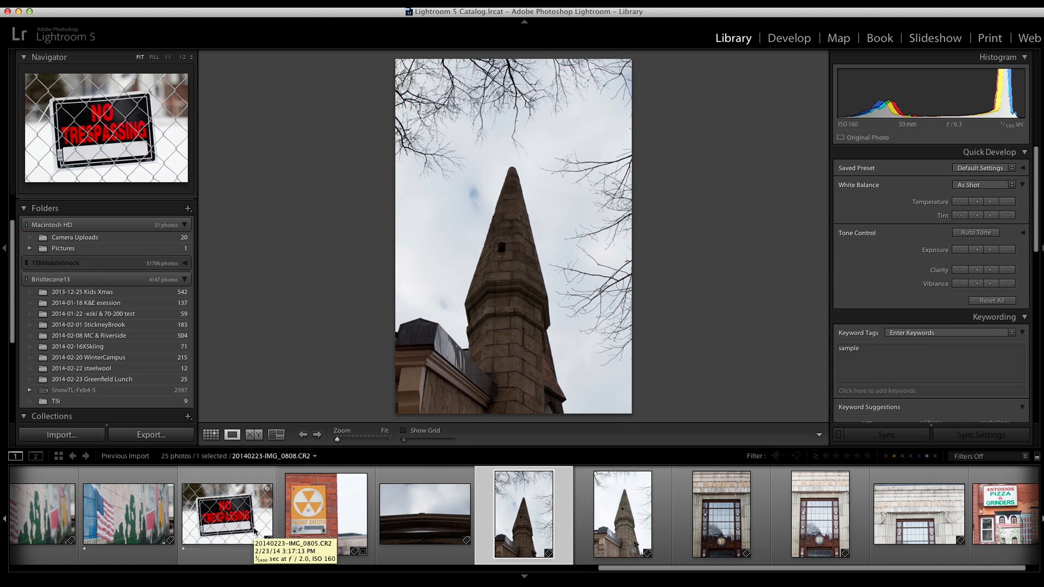
Step: Compare the two stone steeple photos and rate the first one, IMG_0808, one star
{"action": "key", "text": "Right"}
{"action": "key", "text": "Left"}
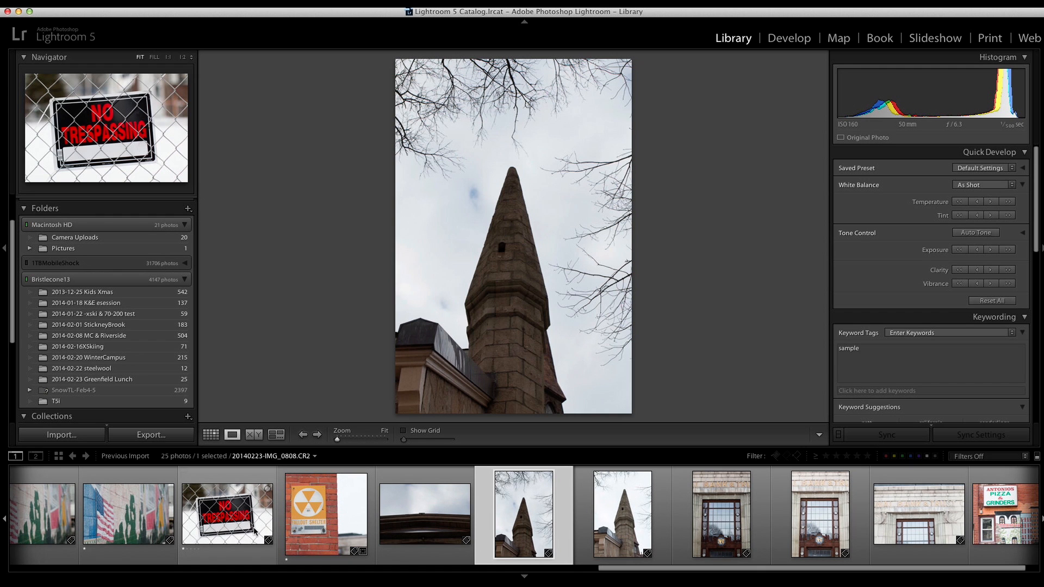
{"action": "key", "text": "1"}
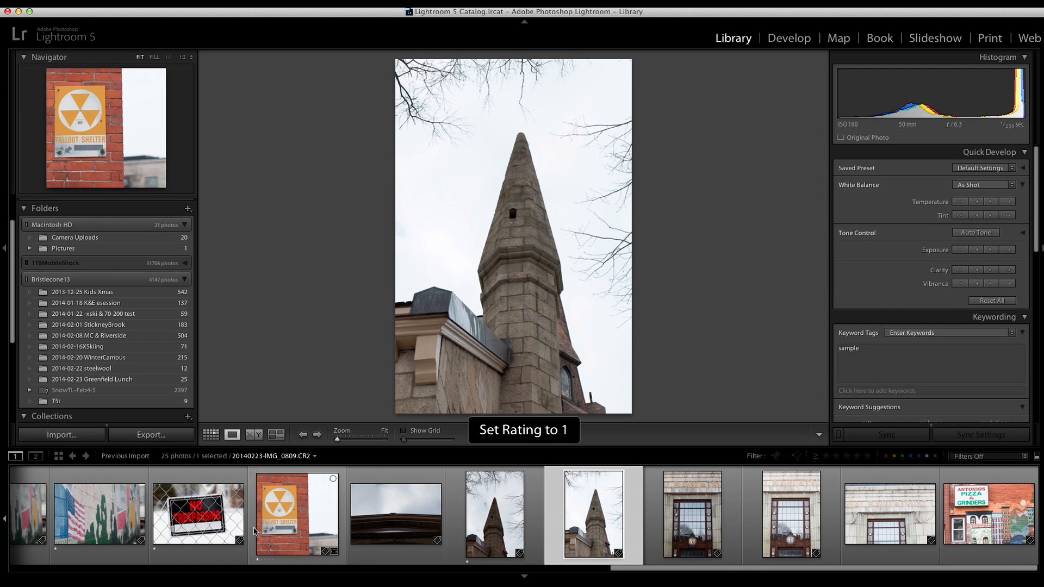
Step: Inspect the crest above the door in bank entrance photo IMG_0810 at 1:1 and rate the photo one star
{"action": "key", "text": "Right"}
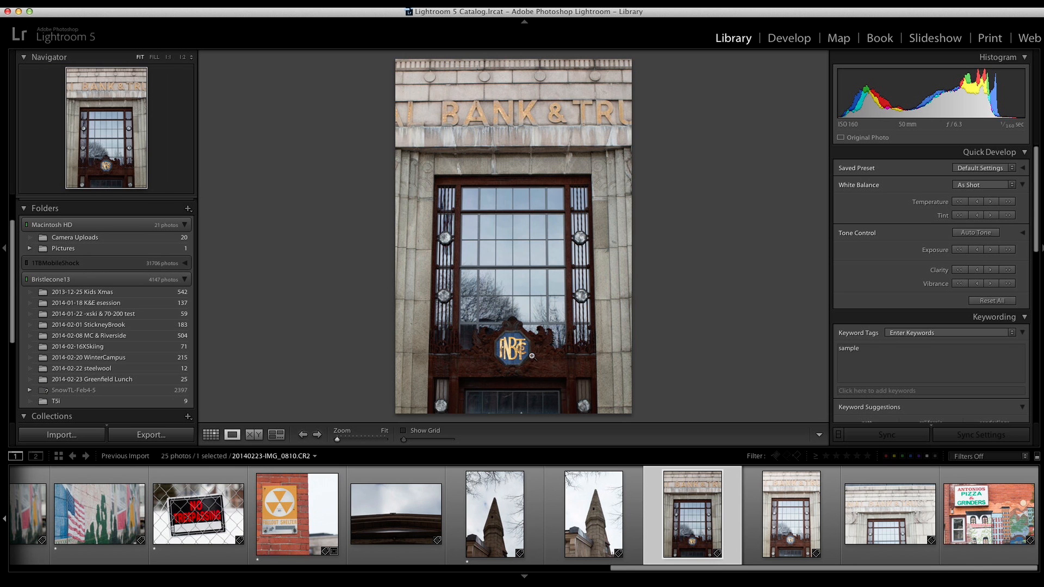
{"action": "left_click", "coordinate": [507, 355]}
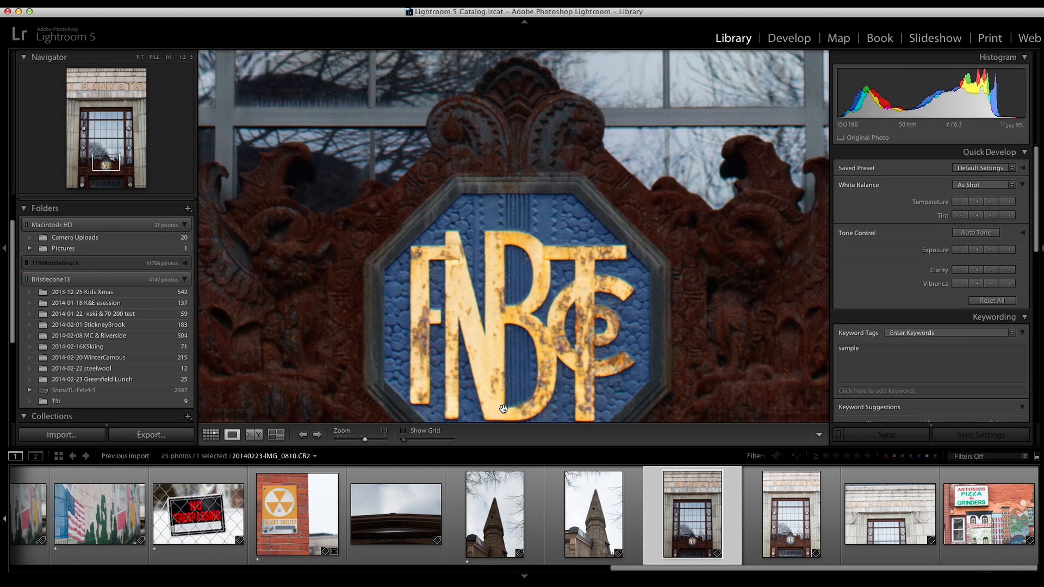
{"action": "mouse_move", "coordinate": [508, 368]}
{"action": "left_mouse_down"}
{"action": "mouse_move", "coordinate": [516, 261]}
{"action": "mouse_move", "coordinate": [506, 388]}
{"action": "left_mouse_up"}
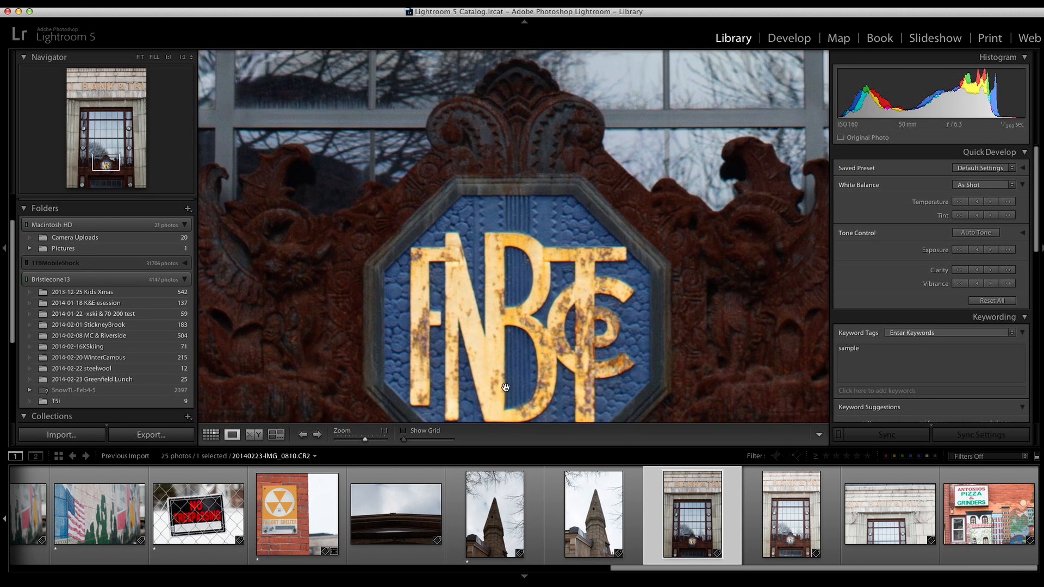
{"action": "left_click", "coordinate": [505, 315]}
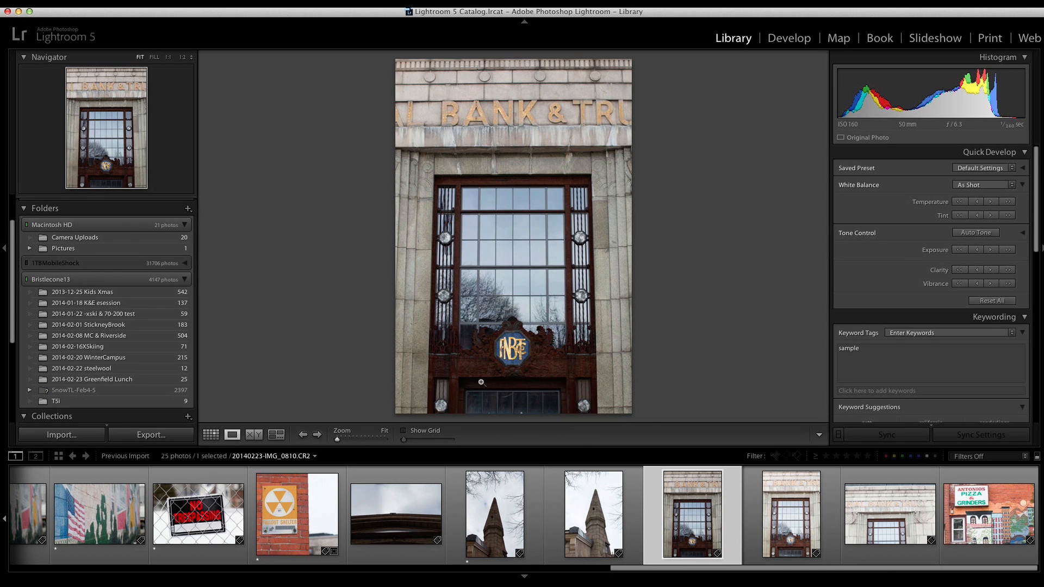
{"action": "left_click", "coordinate": [510, 355]}
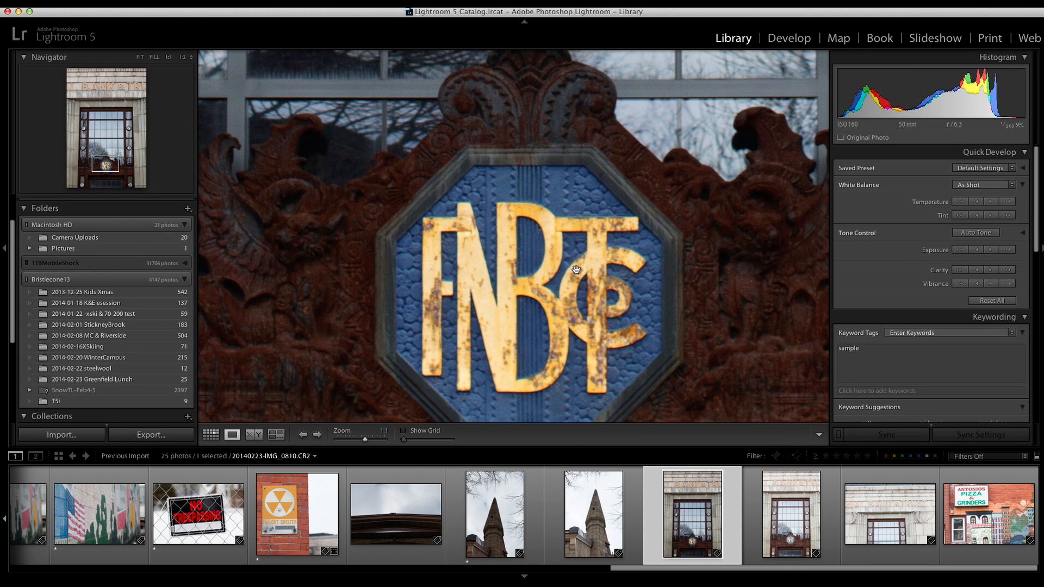
{"action": "left_click", "coordinate": [505, 289]}
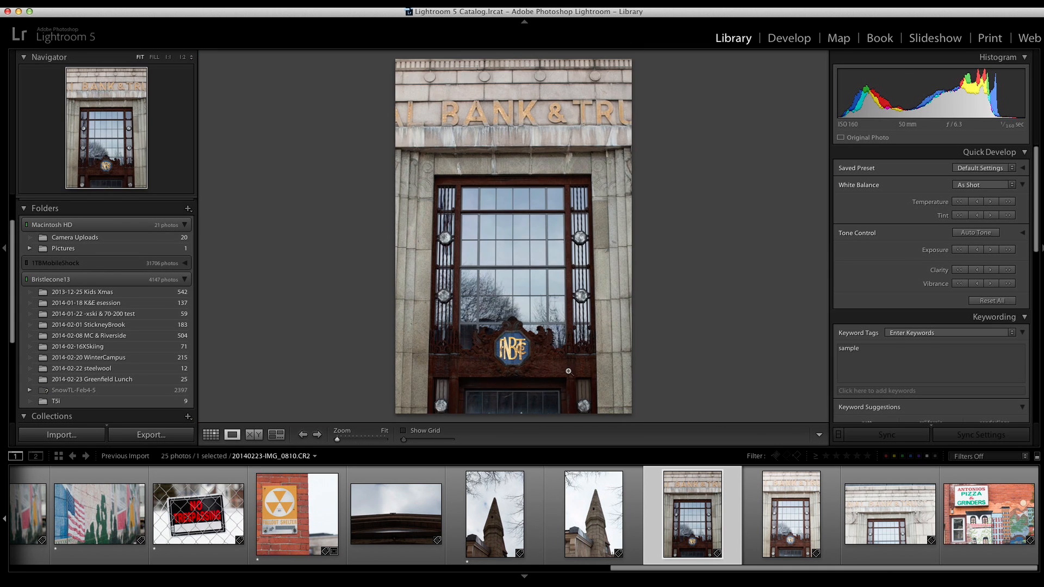
{"action": "key", "text": "1"}
Step: Look through the remaining bank photos without rating them and rate the Antonio's Pizza & Grinders photo one star
{"action": "key", "text": "Left"}
{"action": "key", "text": "Right"}
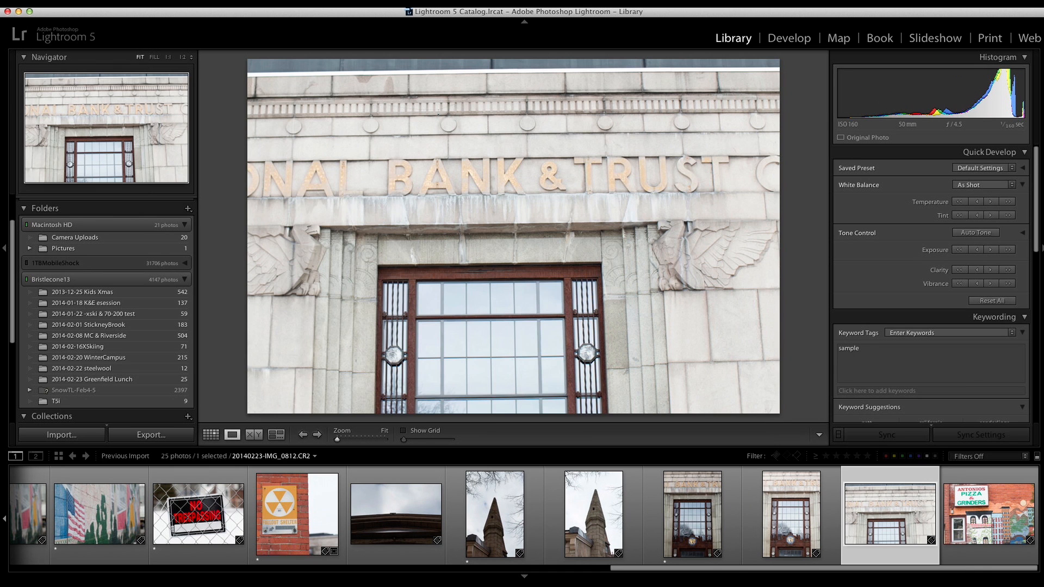
{"action": "key", "text": "Right"}
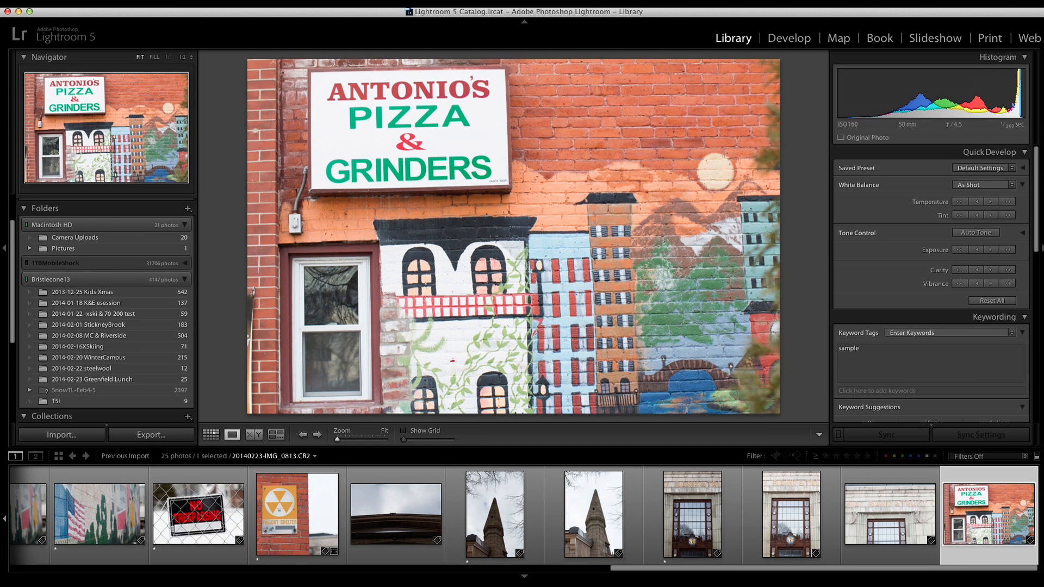
{"action": "key", "text": "1"}
Step: Filter the filmstrip to photos rated one star and higher, and turn the filter off again
{"action": "left_click", "coordinate": [826, 456]}
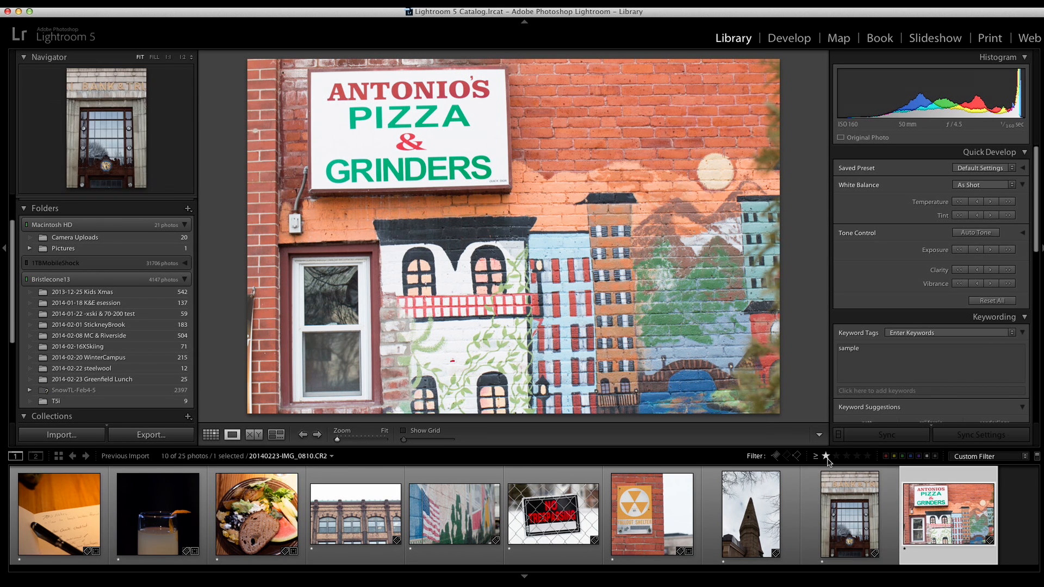
{"action": "key", "text": "super+l"}
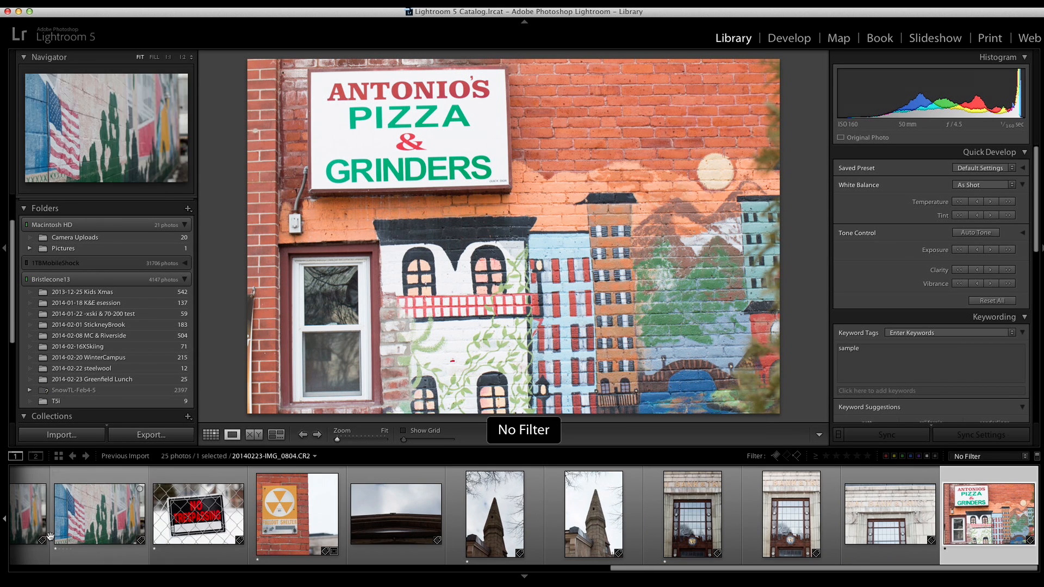
Step: Flag the dark roofline photo IMG_0807 as rejected and permanently delete the rejected photo from disk
{"action": "left_click", "coordinate": [379, 515]}
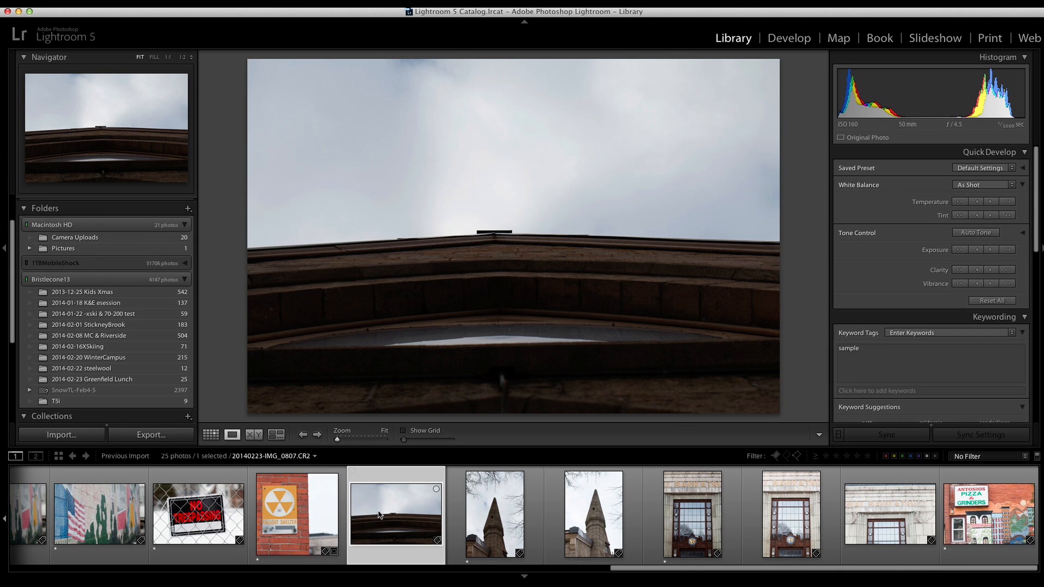
{"action": "key", "text": "x"}
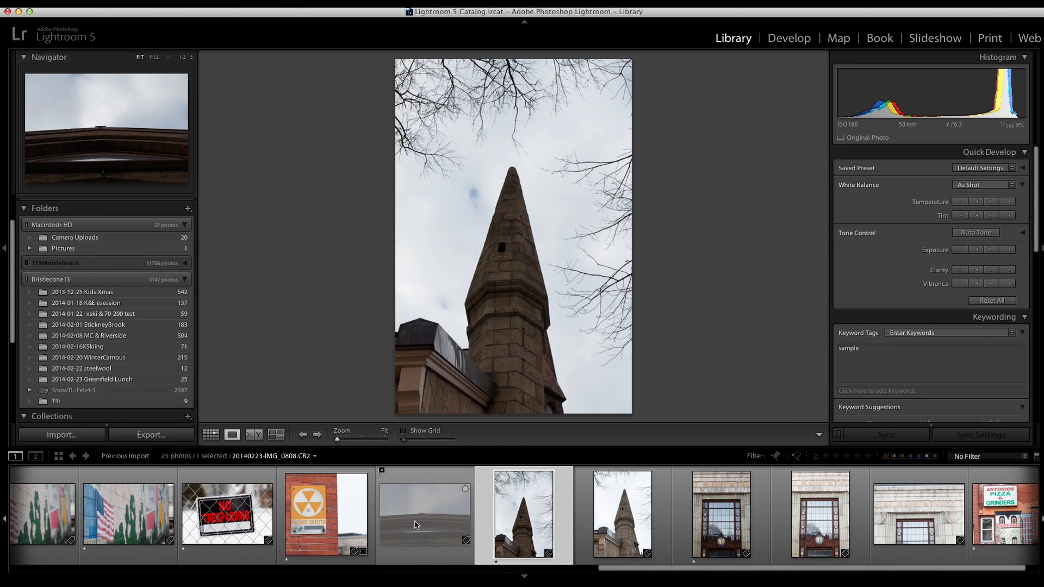
{"action": "left_click", "coordinate": [138, 3]}
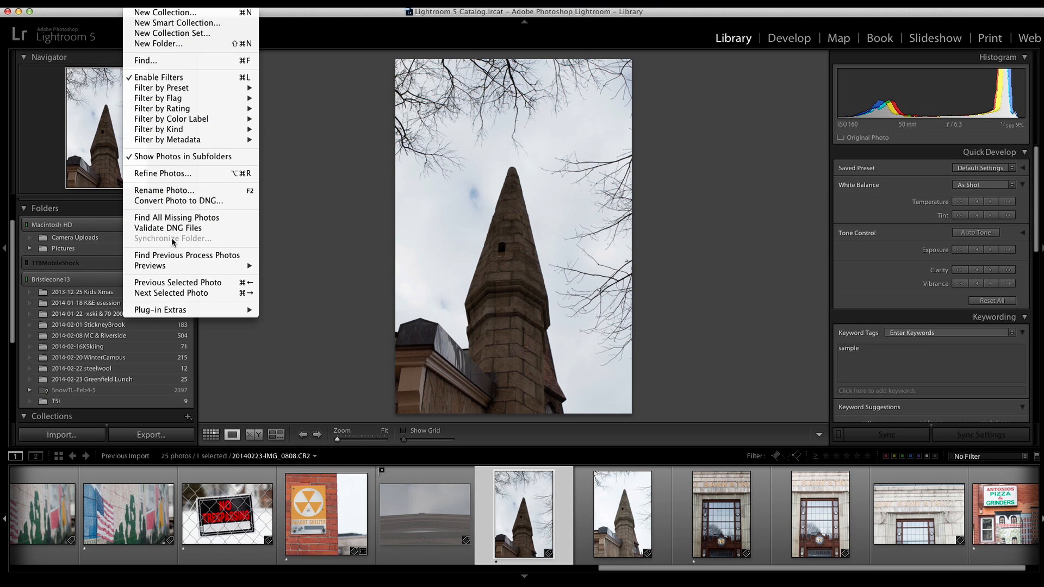
{"action": "mouse_move", "coordinate": [173, 2]}
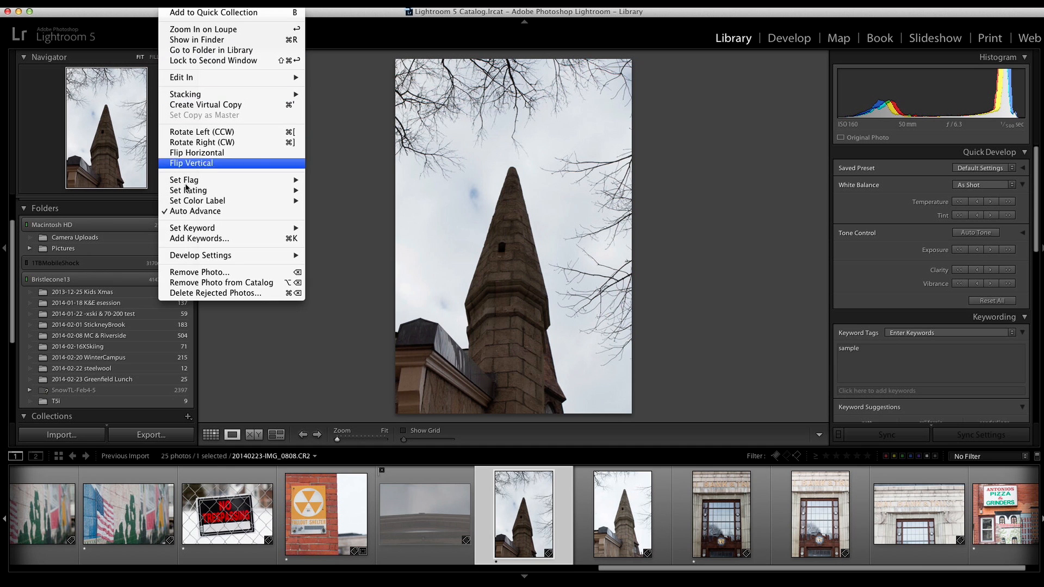
{"action": "left_click", "coordinate": [212, 293]}
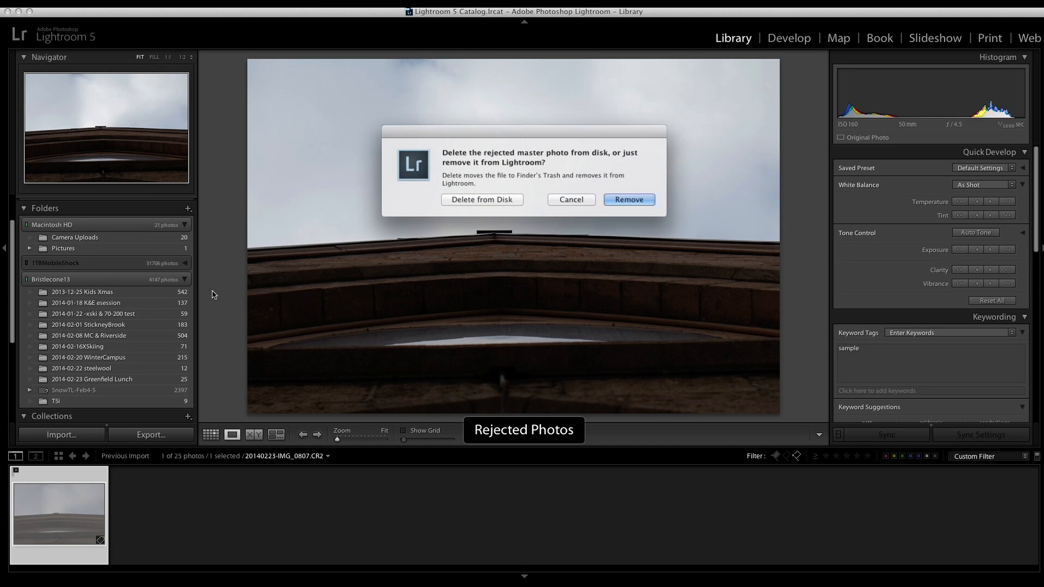
{"action": "left_click", "coordinate": [493, 197]}
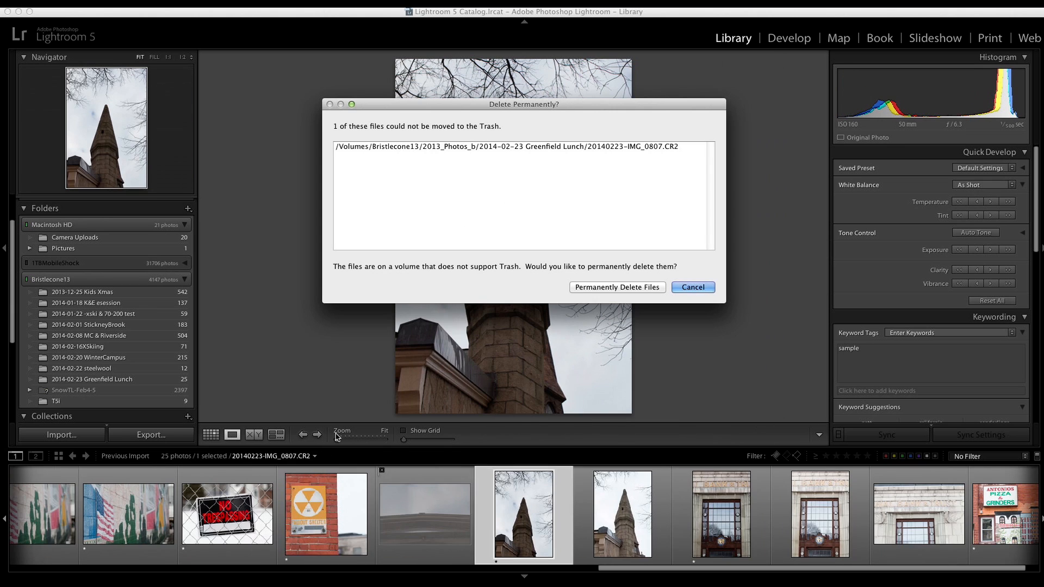
{"action": "left_click", "coordinate": [612, 288]}
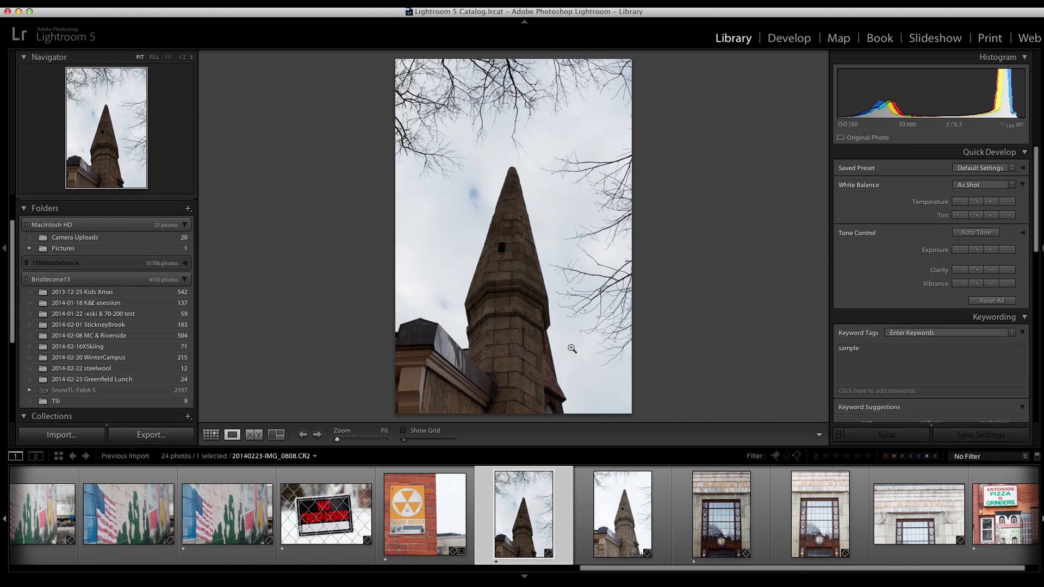
Step: Filter the filmstrip to show only photos rated one star and higher
{"action": "left_click_drag", "start_coordinate": [586, 572], "coordinate": [652, 569]}
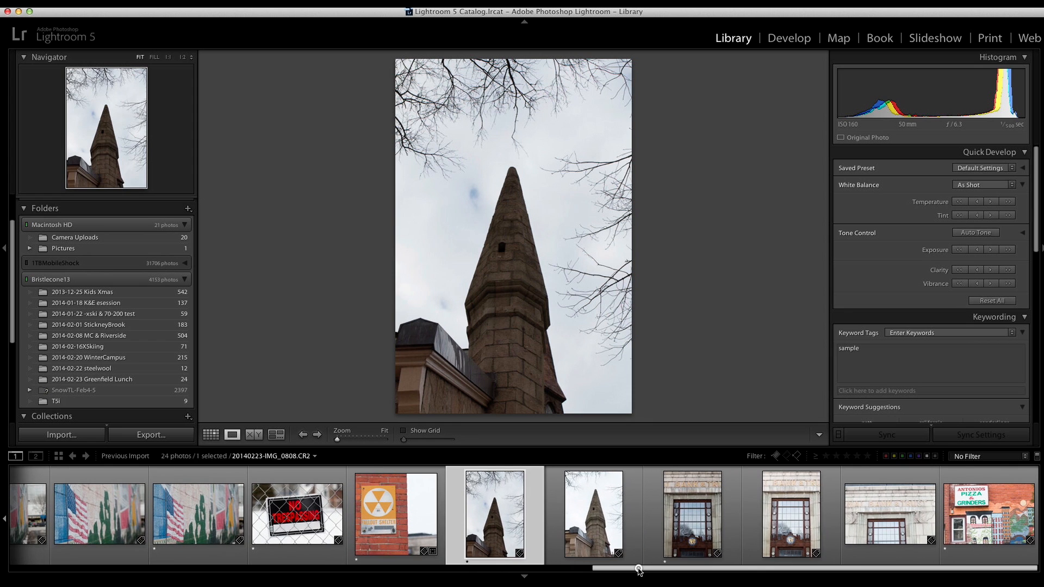
{"action": "left_click", "coordinate": [823, 459]}
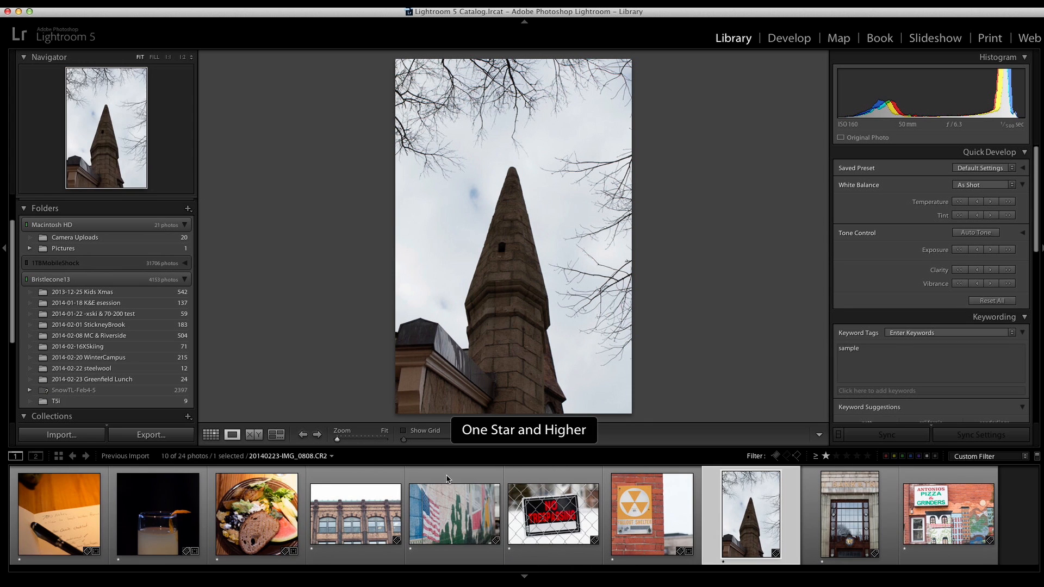
Step: In Develop, sample the paper in the notebook photo for white balance, fine-tune Temp to 2919, and set Clarity to +32
{"action": "left_click", "coordinate": [60, 490]}
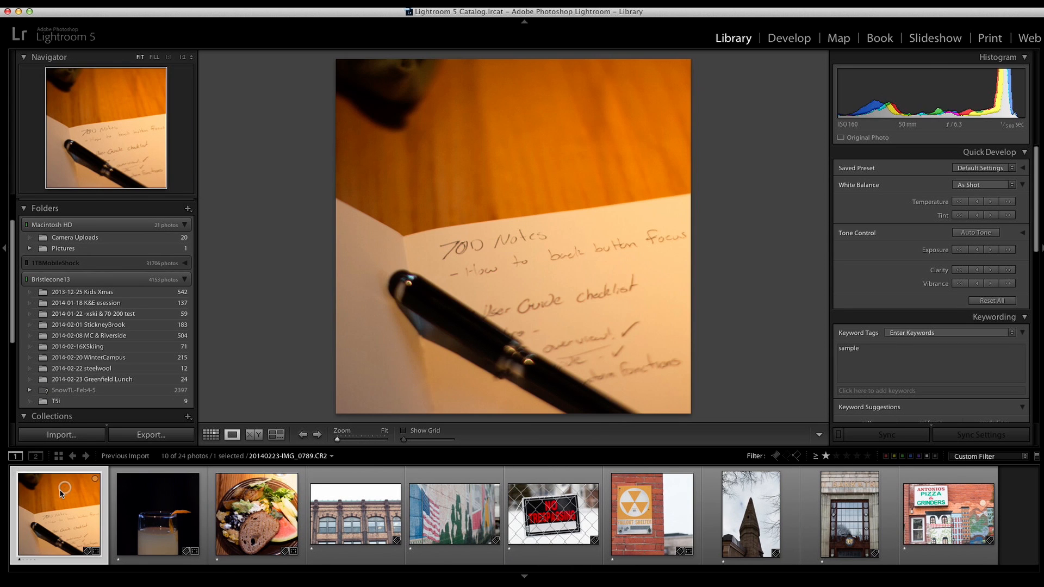
{"action": "left_click", "coordinate": [793, 39]}
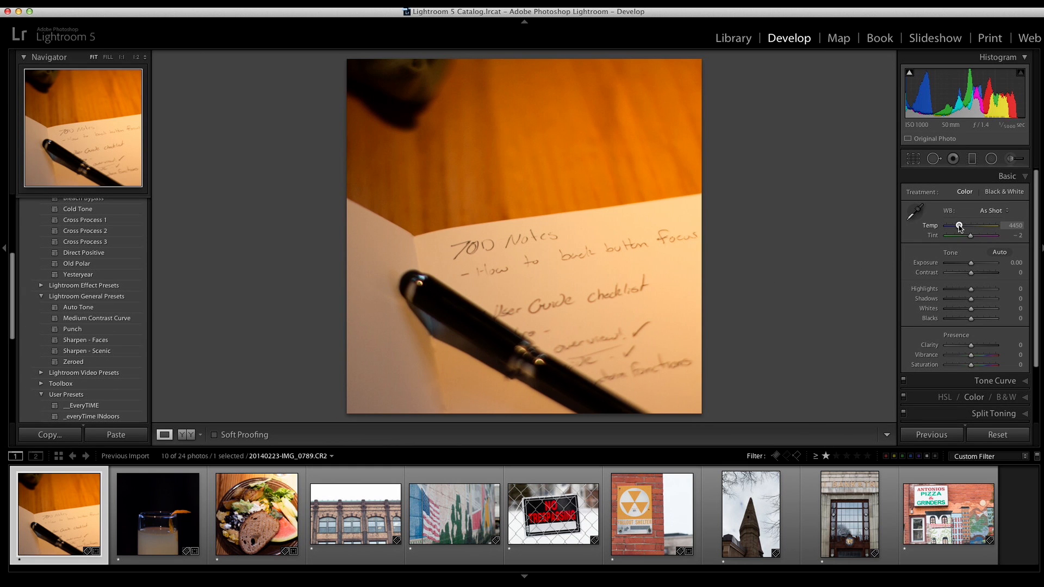
{"action": "left_click_drag", "start_coordinate": [959, 227], "coordinate": [954, 228]}
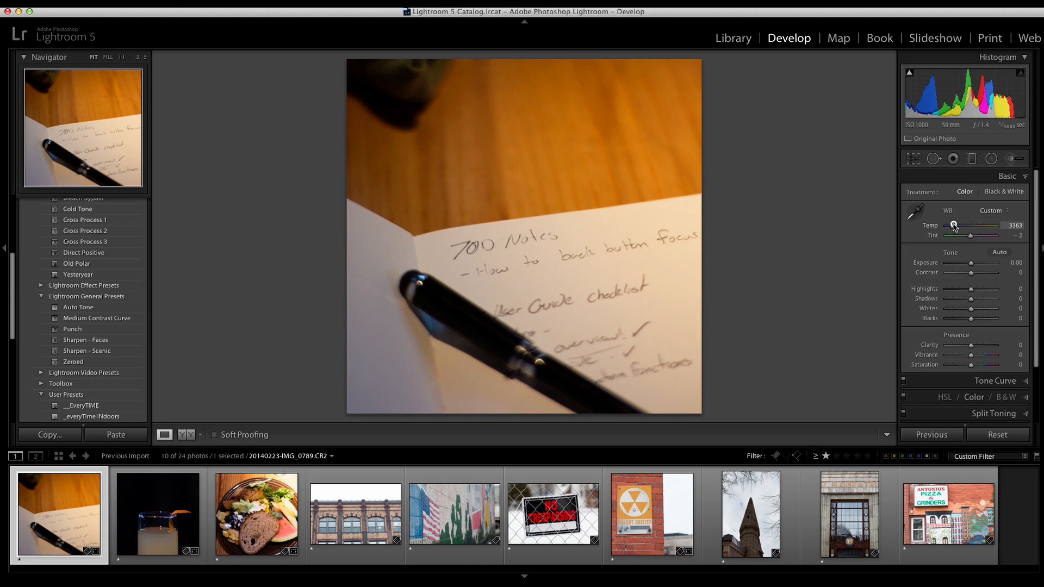
{"action": "left_click", "coordinate": [915, 212]}
{"action": "left_click", "coordinate": [603, 227]}
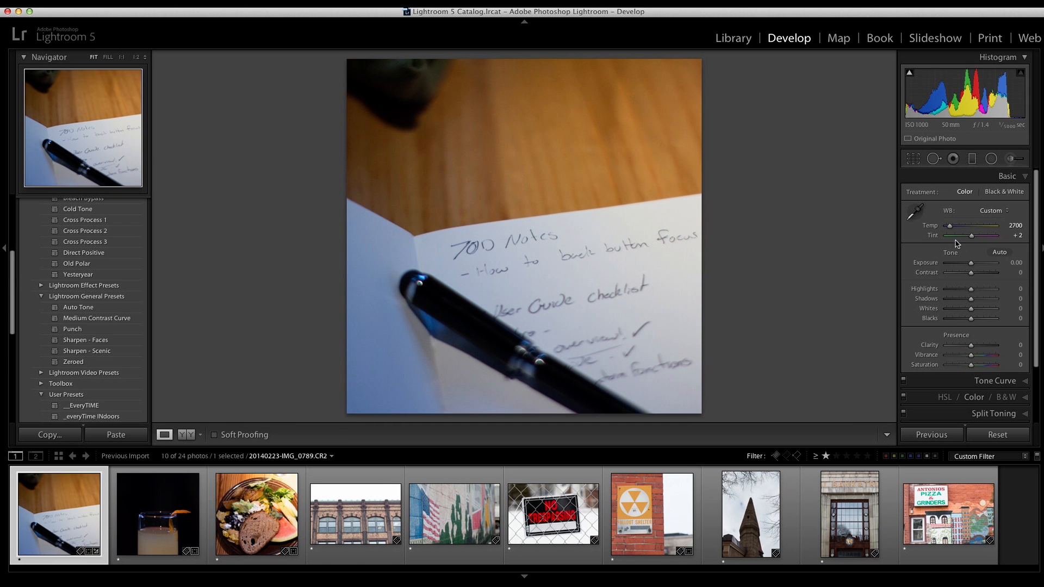
{"action": "left_click_drag", "start_coordinate": [950, 229], "coordinate": [952, 229]}
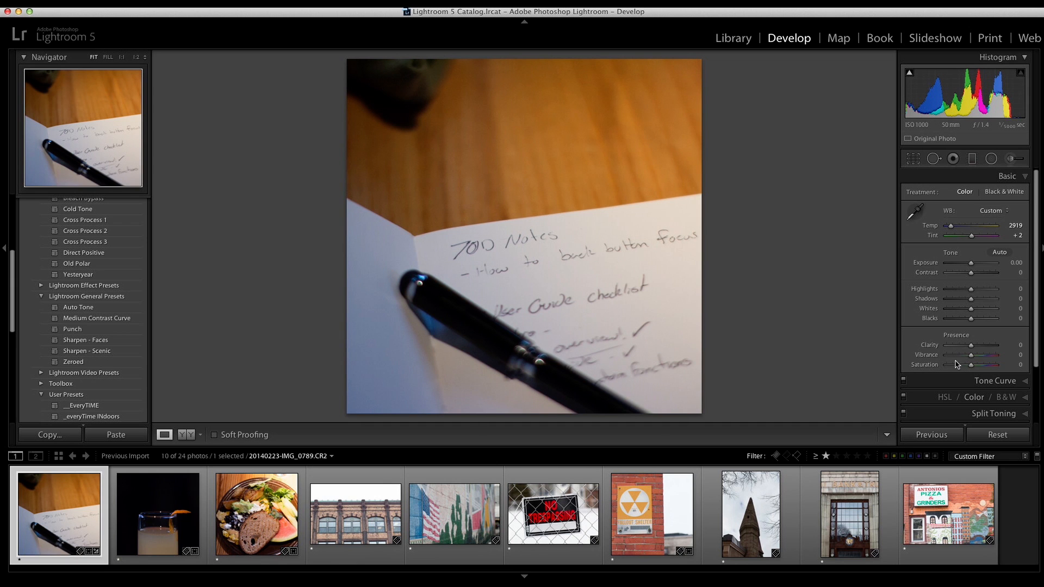
{"action": "left_click_drag", "start_coordinate": [971, 346], "coordinate": [979, 348]}
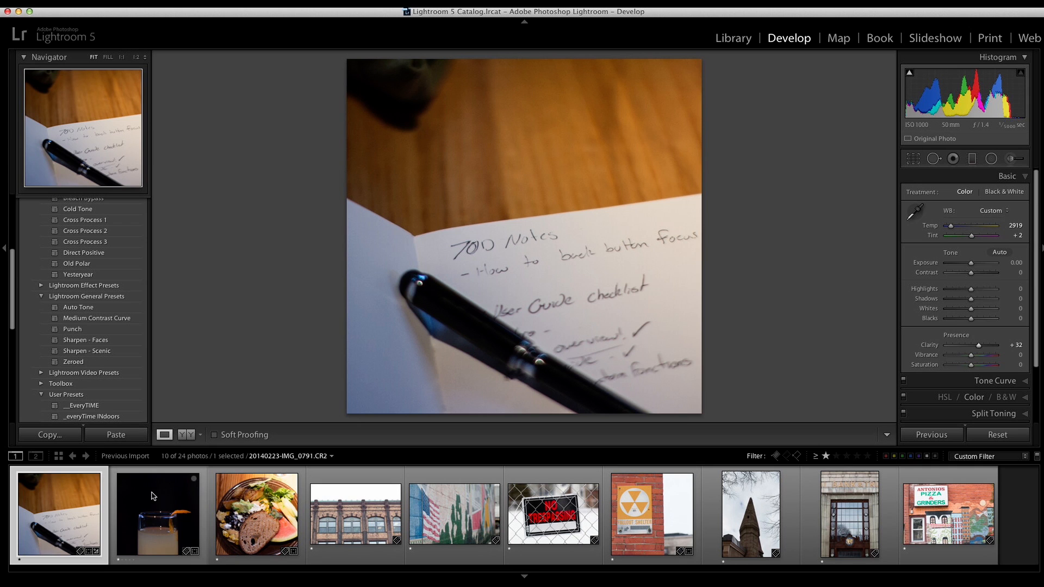
Step: Convert the drink glass photo IMG_0791 to black and white
{"action": "left_click", "coordinate": [156, 525]}
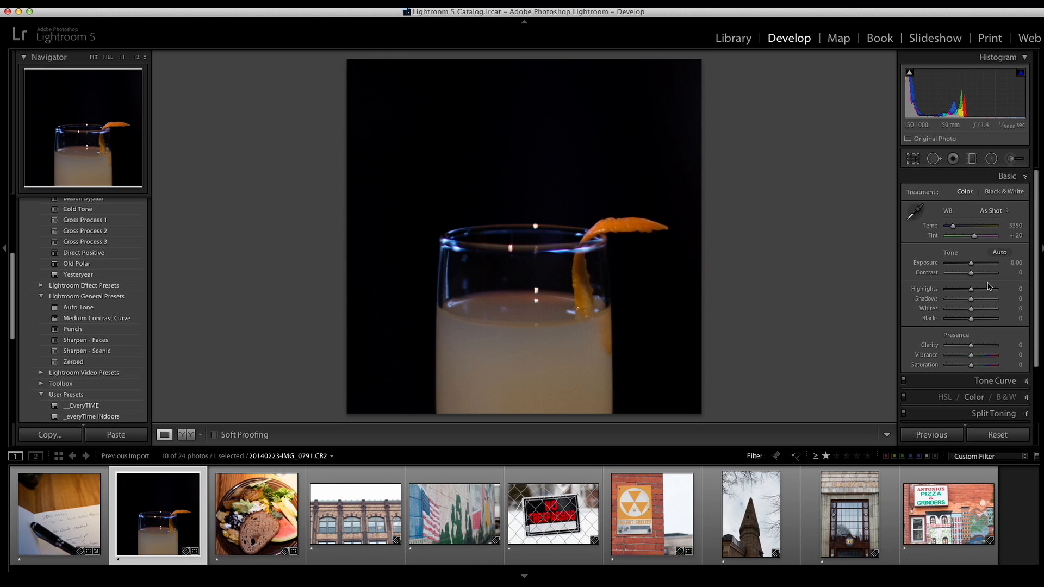
{"action": "left_click", "coordinate": [1005, 192]}
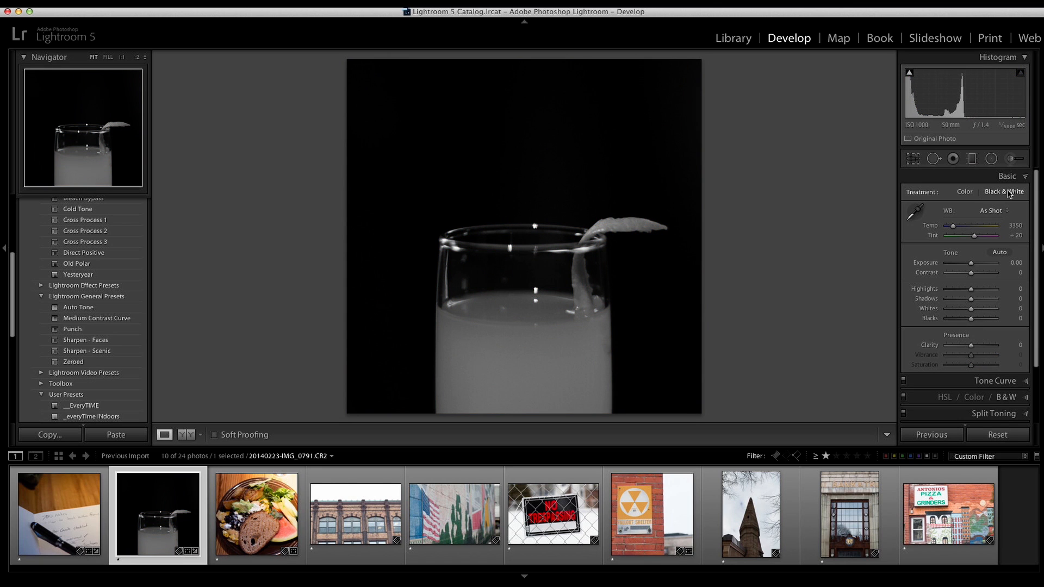
Step: Crop the drink glass photo slightly tighter around the glass and set its Clarity to +23
{"action": "left_click", "coordinate": [912, 158]}
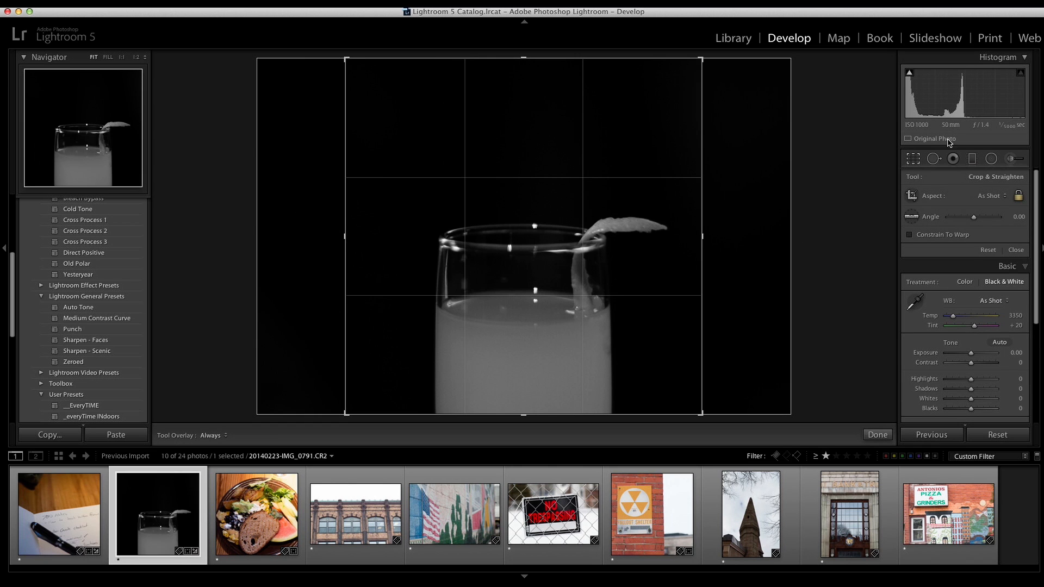
{"action": "left_click_drag", "start_coordinate": [341, 236], "coordinate": [353, 239]}
{"action": "left_click_drag", "start_coordinate": [444, 280], "coordinate": [452, 255]}
{"action": "key", "text": "Return"}
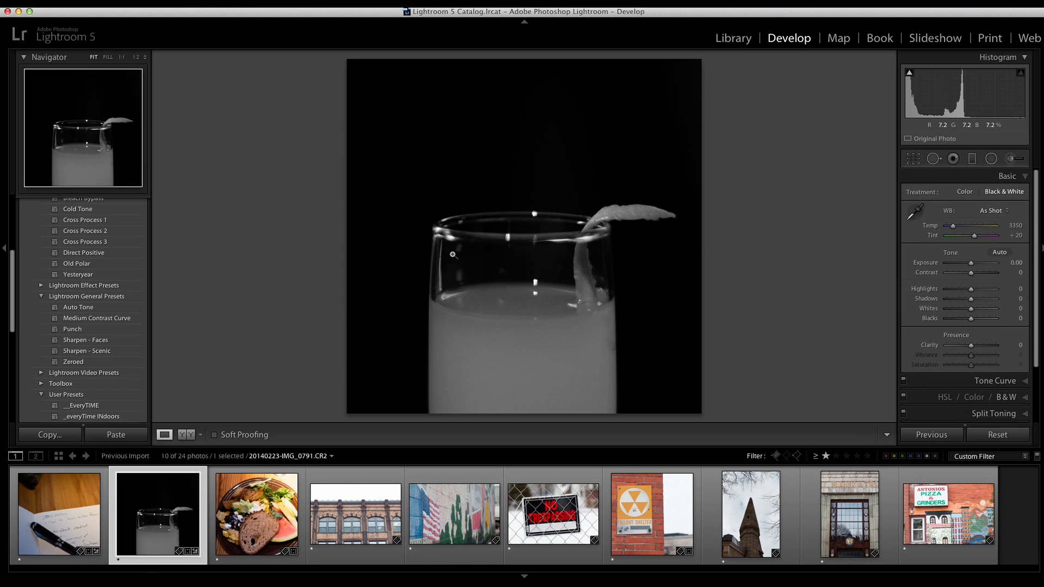
{"action": "left_click_drag", "start_coordinate": [983, 348], "coordinate": [977, 346]}
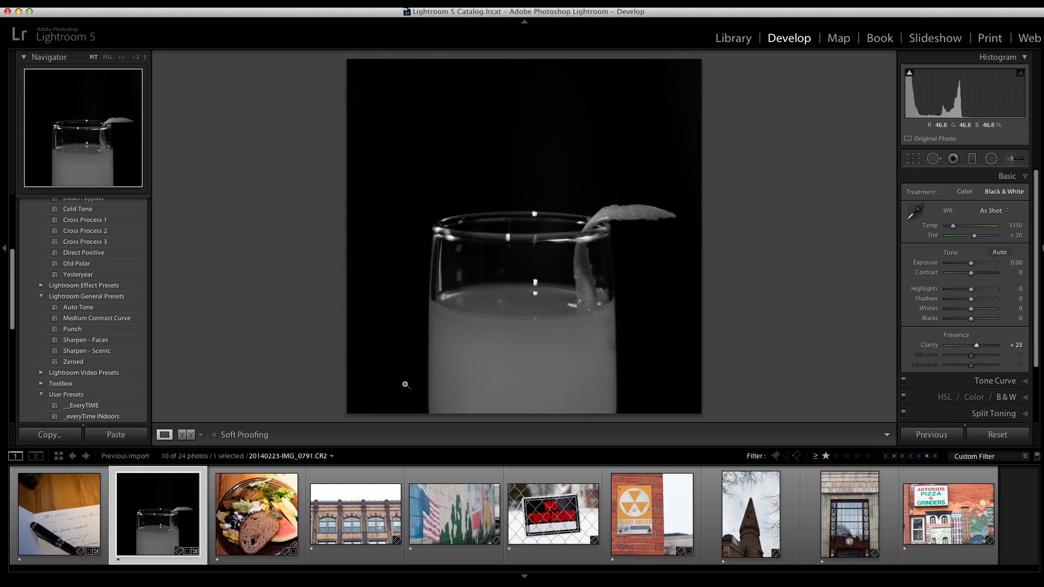
Step: Crop the food plate photo IMG_0799 tighter and reposition the plate within the frame
{"action": "left_click", "coordinate": [254, 517]}
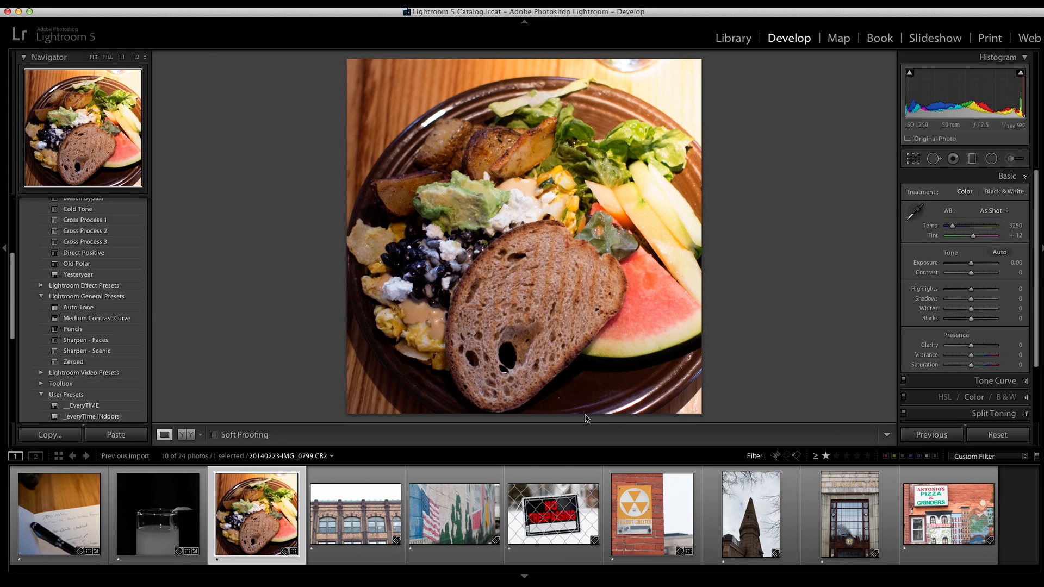
{"action": "left_click", "coordinate": [912, 158]}
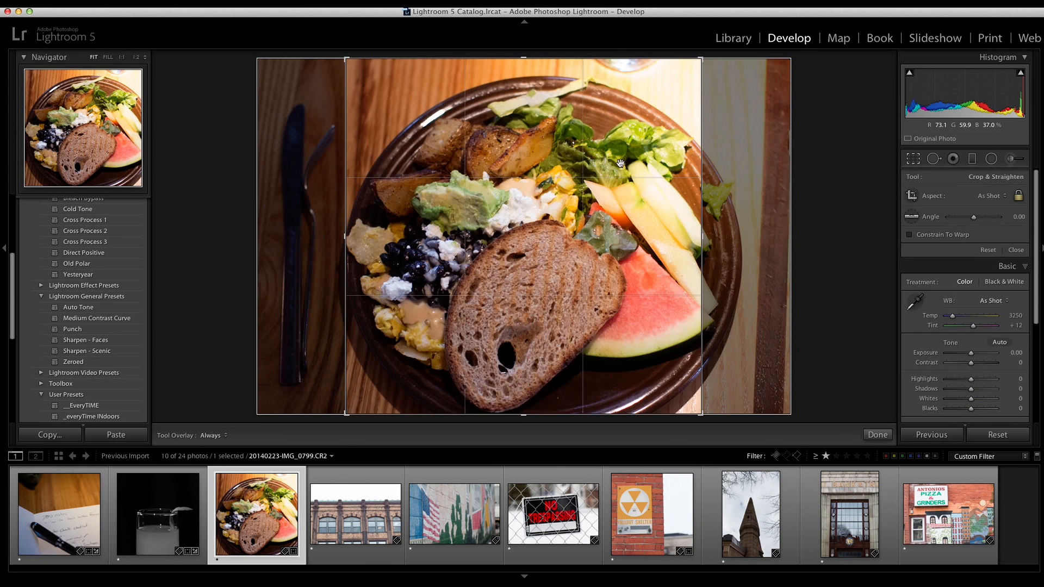
{"action": "left_click_drag", "start_coordinate": [523, 64], "coordinate": [524, 77]}
{"action": "left_click_drag", "start_coordinate": [536, 111], "coordinate": [516, 99]}
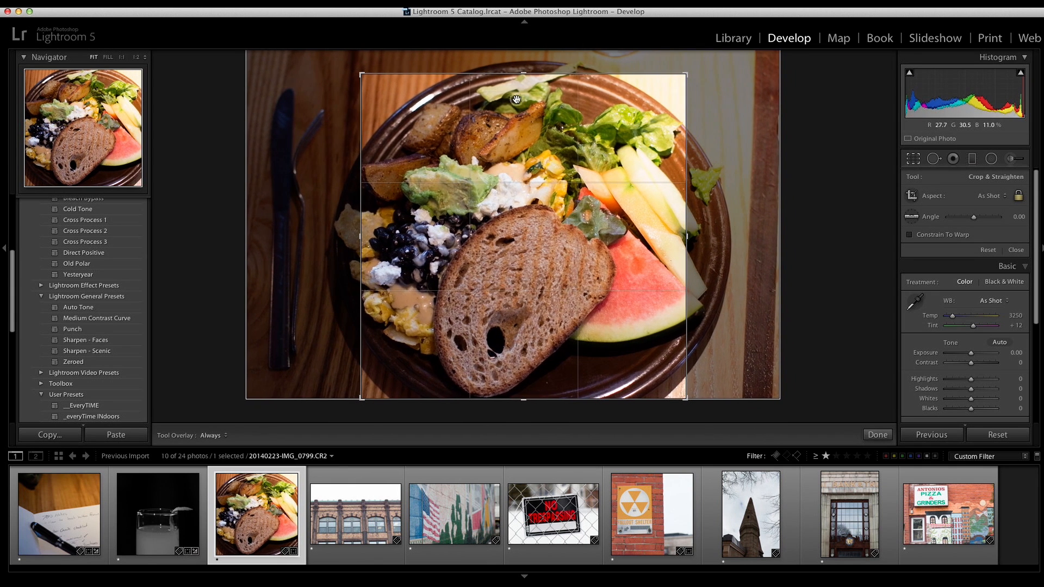
{"action": "key", "text": "Return"}
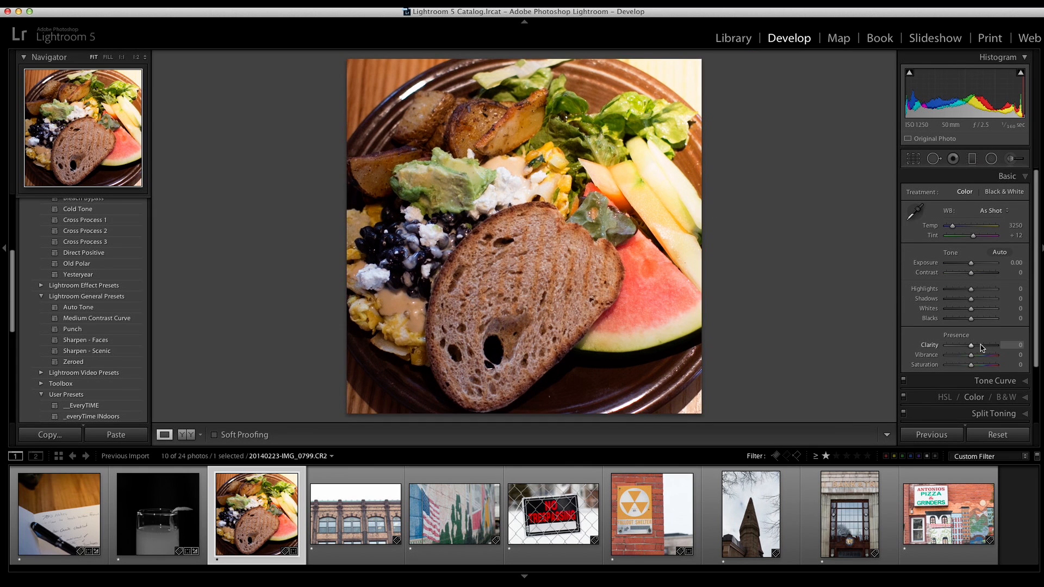
Step: Set the food photo's Clarity to +20, Highlights to -20, Shadows to +32, and Vibrance to +7, with Saturation reset to 0
{"action": "left_click_drag", "start_coordinate": [978, 347], "coordinate": [977, 347]}
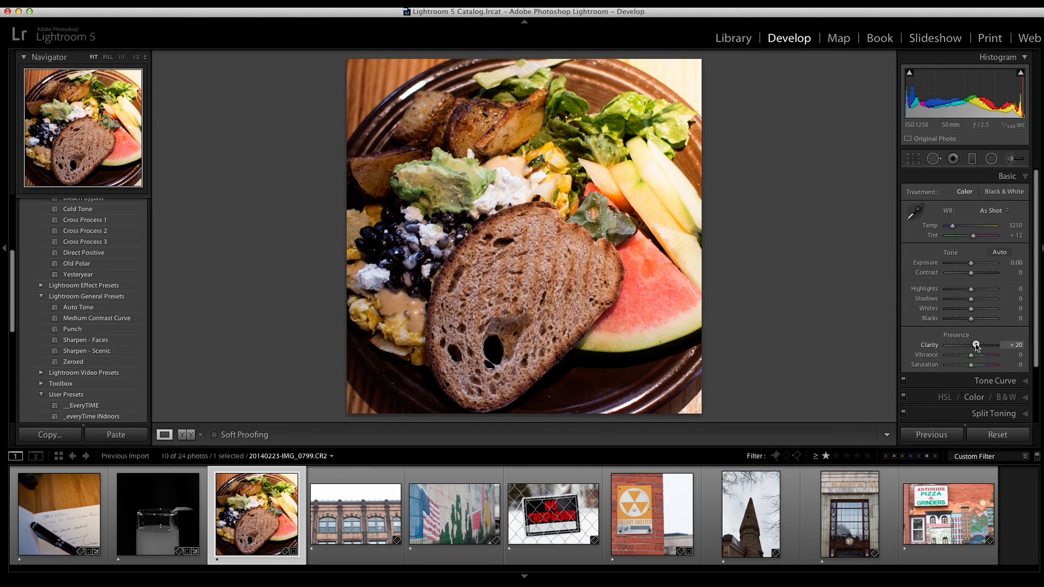
{"action": "left_click_drag", "start_coordinate": [971, 290], "coordinate": [979, 300]}
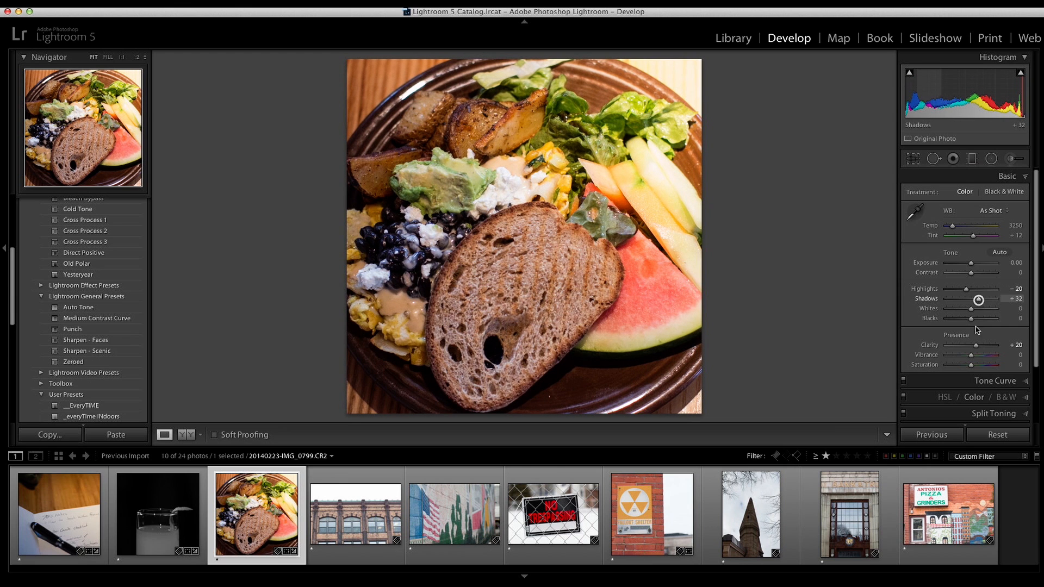
{"action": "left_click_drag", "start_coordinate": [970, 355], "coordinate": [973, 355]}
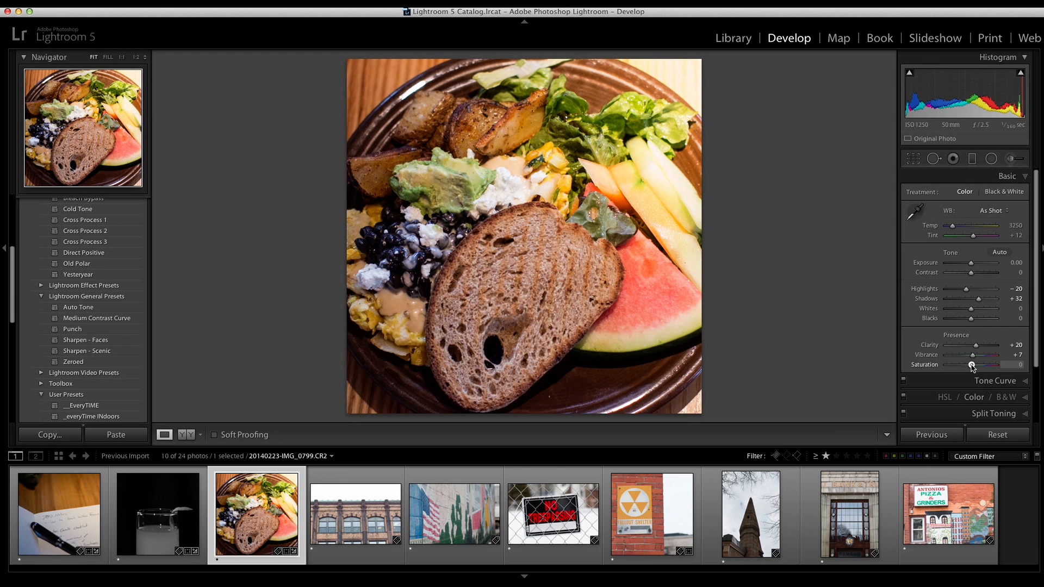
{"action": "left_click_drag", "start_coordinate": [973, 368], "coordinate": [975, 366]}
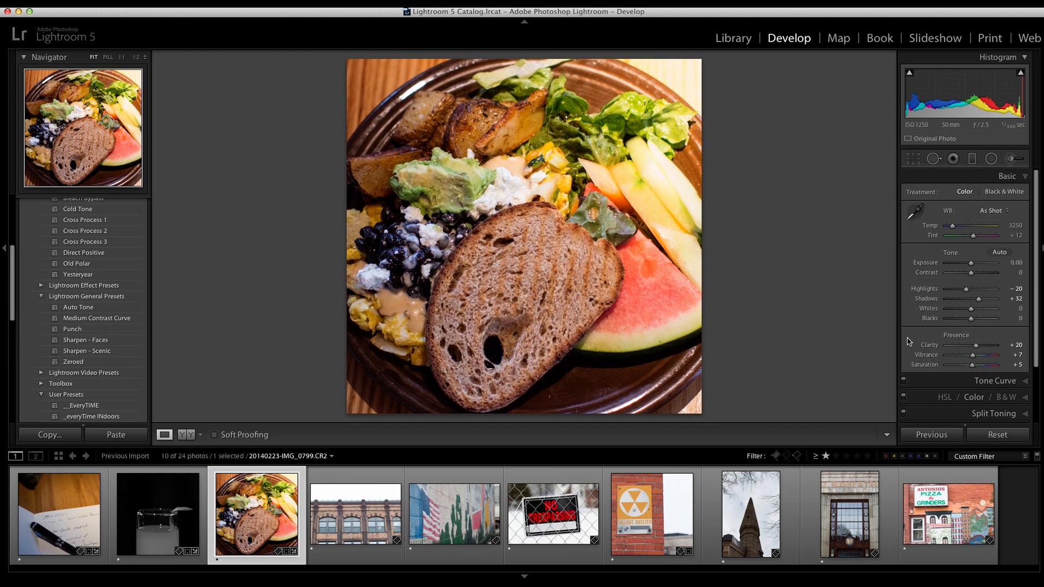
{"action": "double_click", "coordinate": [972, 365]}
Step: Straighten the brick building photo IMG_0801 by rotating its crop to an angle of 0.54
{"action": "left_click", "coordinate": [321, 520]}
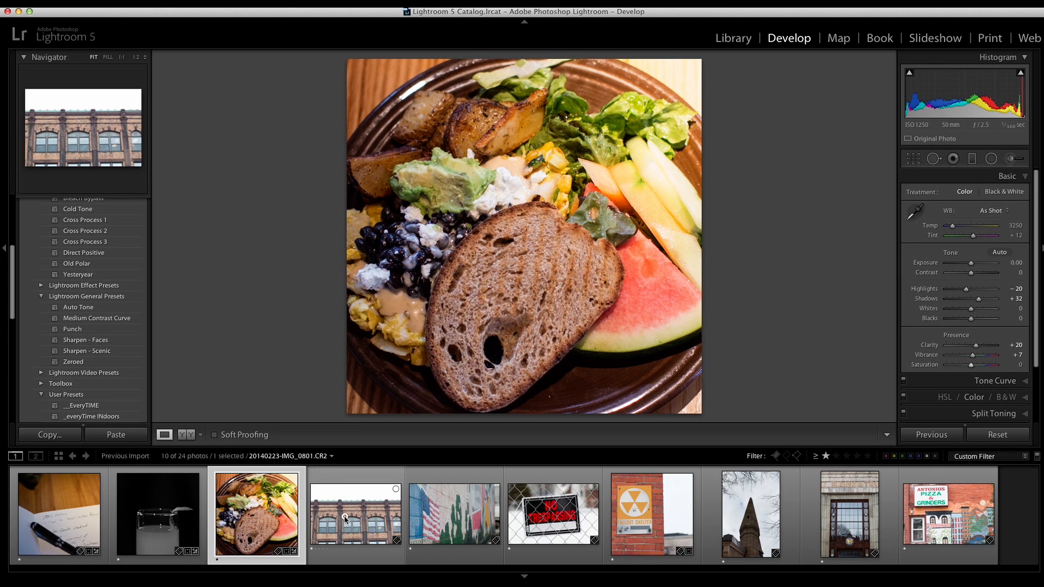
{"action": "left_click", "coordinate": [917, 160]}
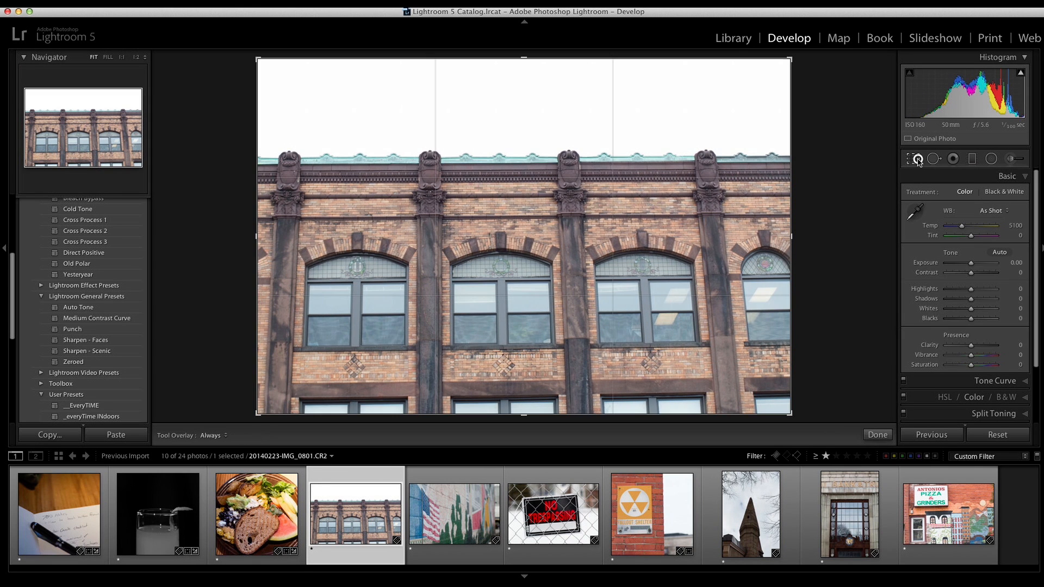
{"action": "left_click_drag", "start_coordinate": [822, 173], "coordinate": [823, 175]}
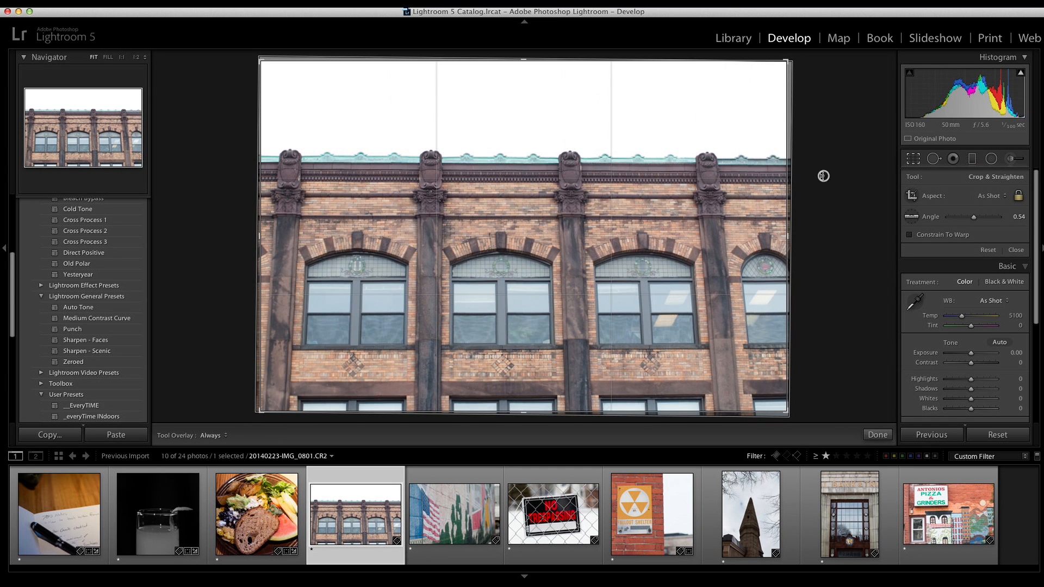
{"action": "key", "text": "r"}
Step: Enable lens profile corrections for the brick building photo
{"action": "scroll", "coordinate": [998, 326], "scroll_direction": "down", "scroll_amount": 3}
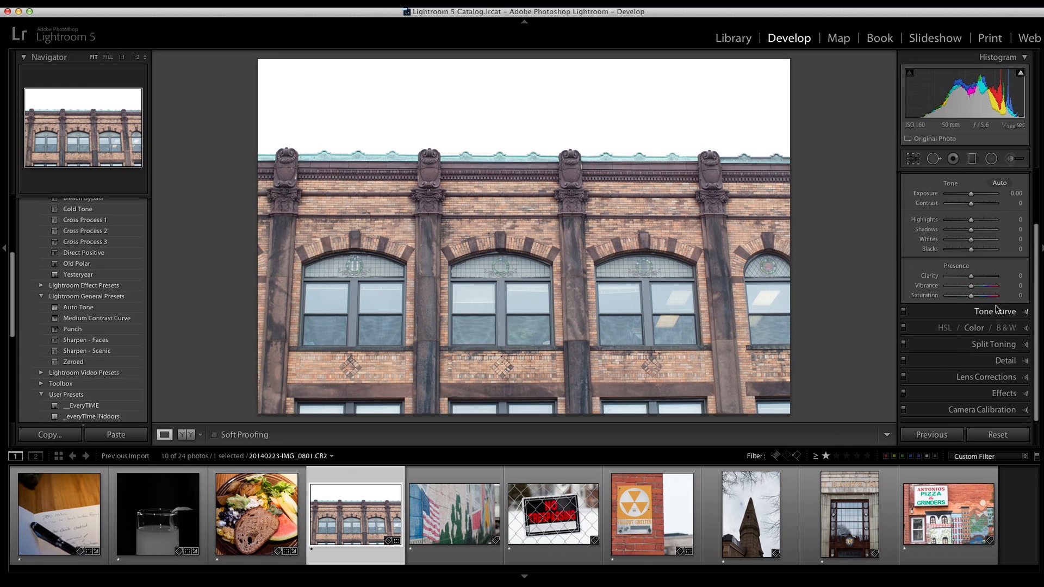
{"action": "left_click", "coordinate": [1000, 379]}
{"action": "left_click", "coordinate": [920, 265]}
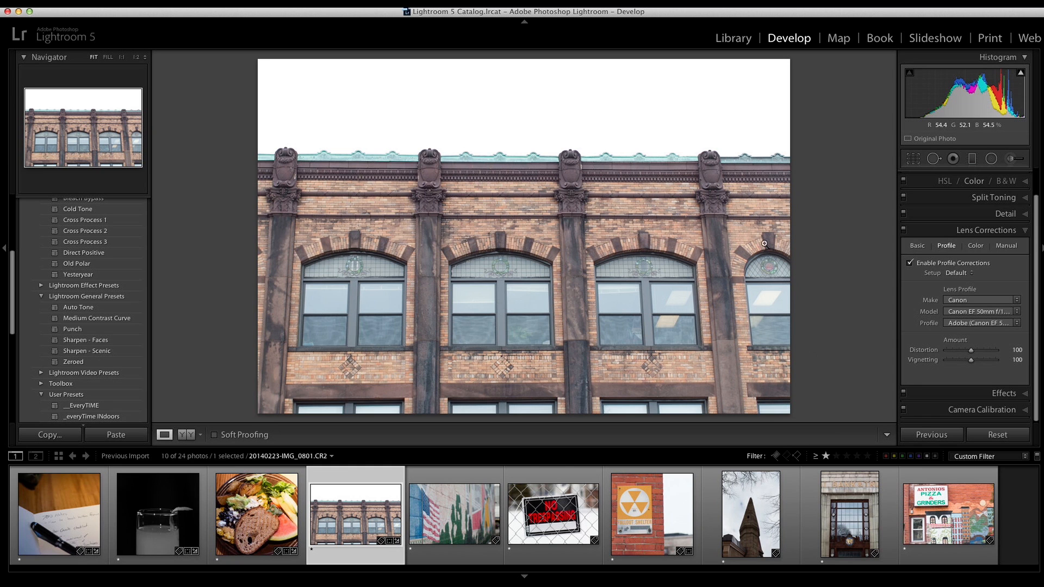
Step: Crop the brick building photo to exclude the partial fourth window, framing three full windows between the columns
{"action": "left_click", "coordinate": [912, 158]}
{"action": "left_click_drag", "start_coordinate": [791, 235], "coordinate": [755, 237]}
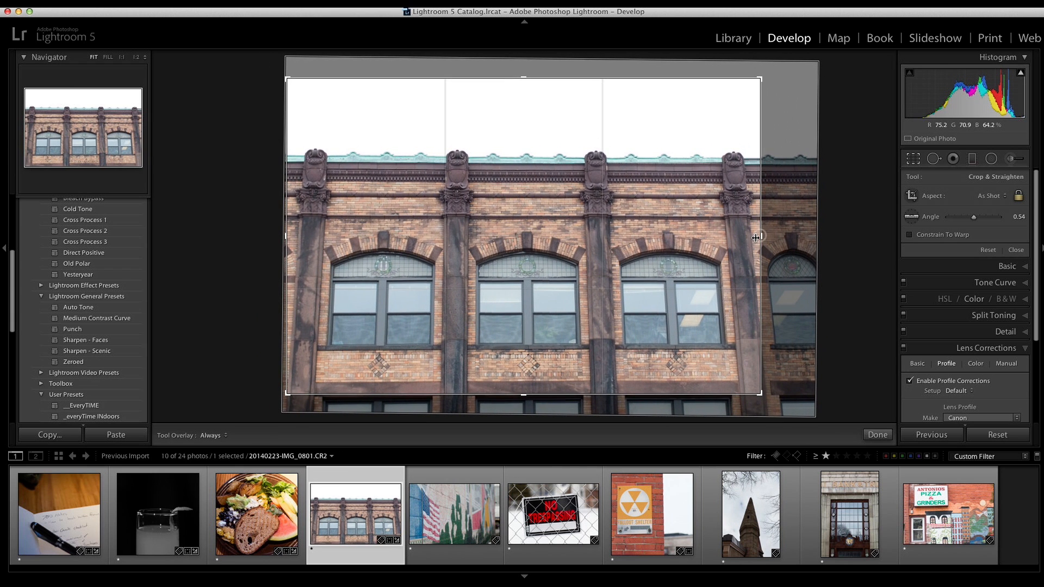
{"action": "key", "text": "Return"}
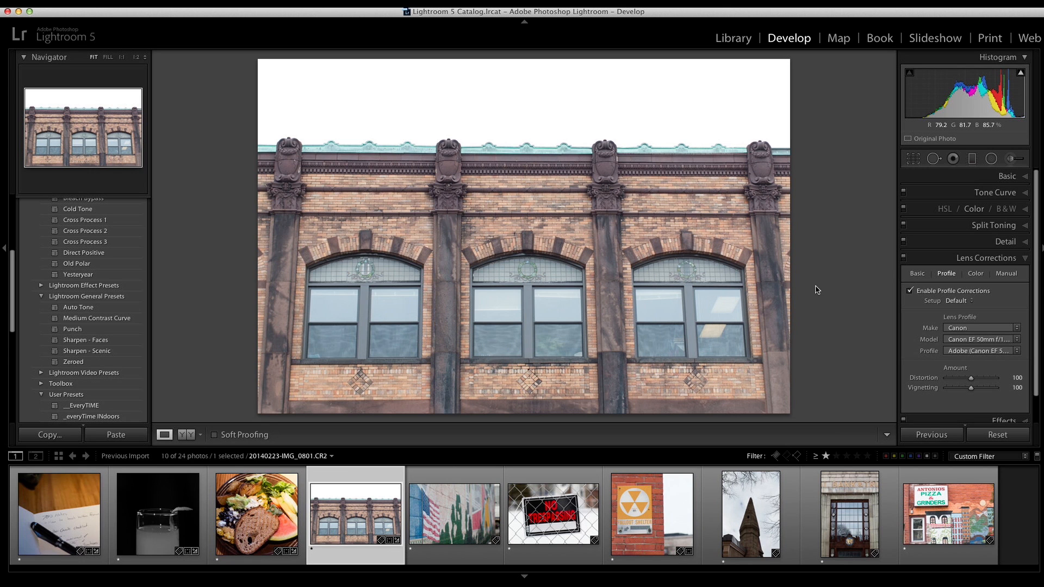
Step: Enable lens profile corrections for the stone steeple photo IMG_0808
{"action": "left_click", "coordinate": [552, 513]}
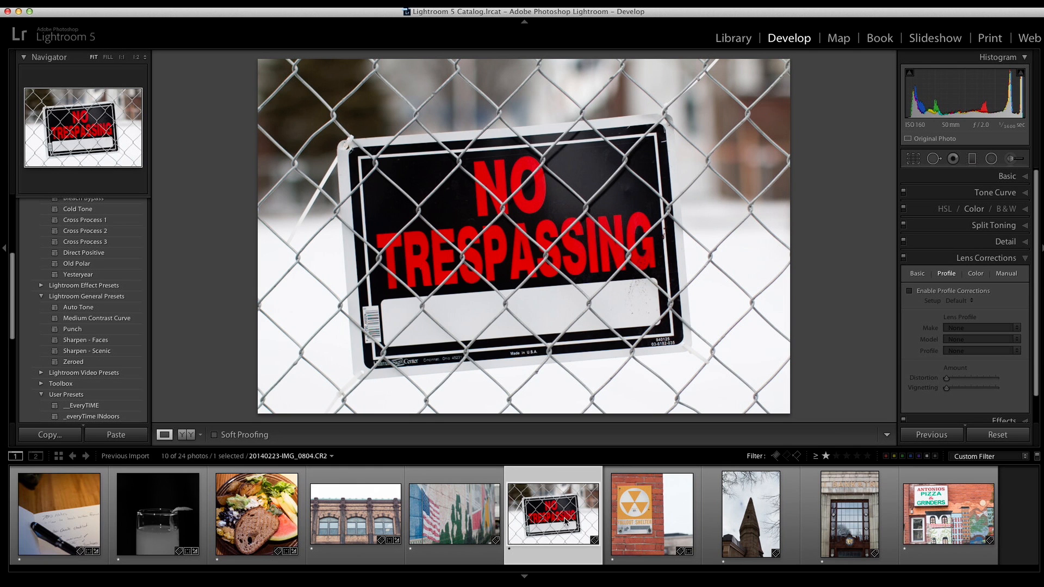
{"action": "left_click", "coordinate": [749, 532]}
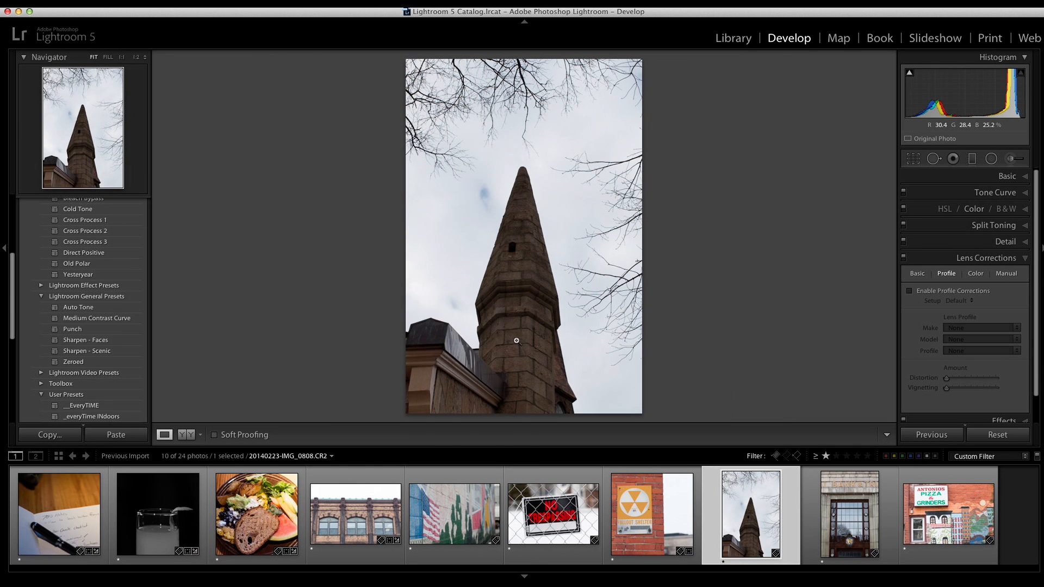
{"action": "left_click", "coordinate": [909, 291]}
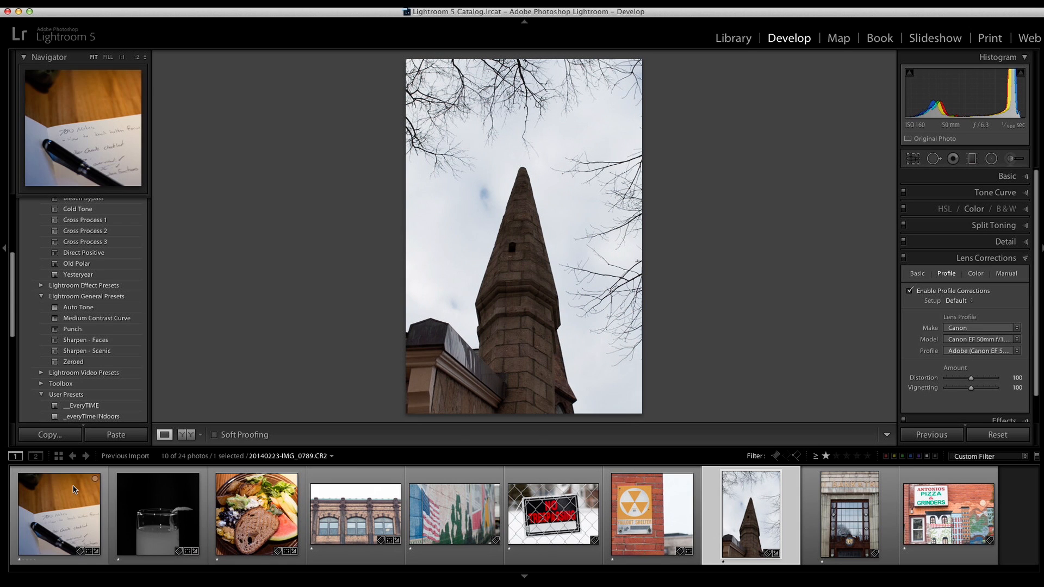
Step: Select all the filtered photos and synchronize only the Lens Corrections settings from the steeple photo to them
{"action": "key", "text": "super+a"}
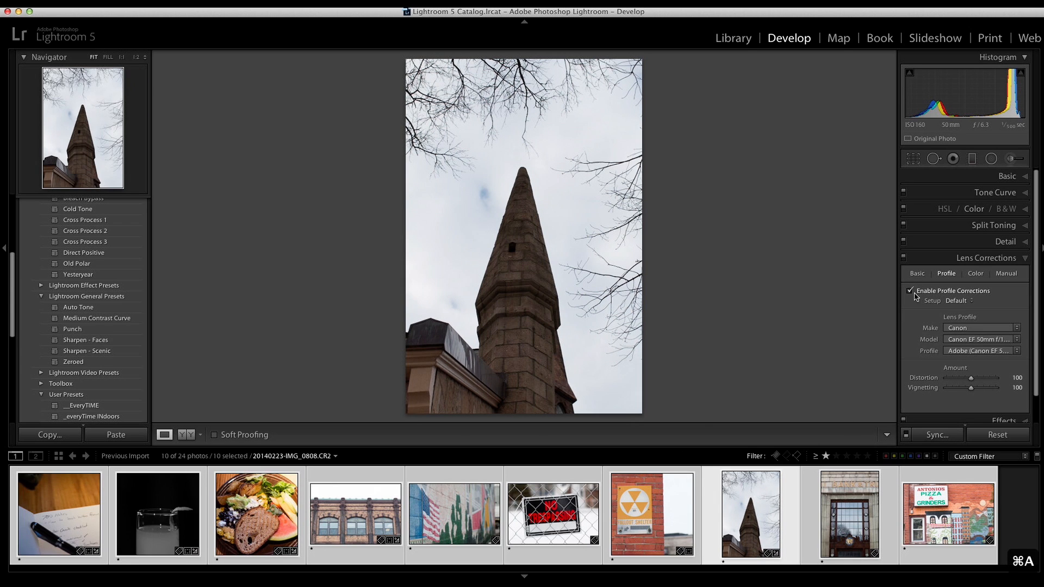
{"action": "left_click", "coordinate": [936, 436]}
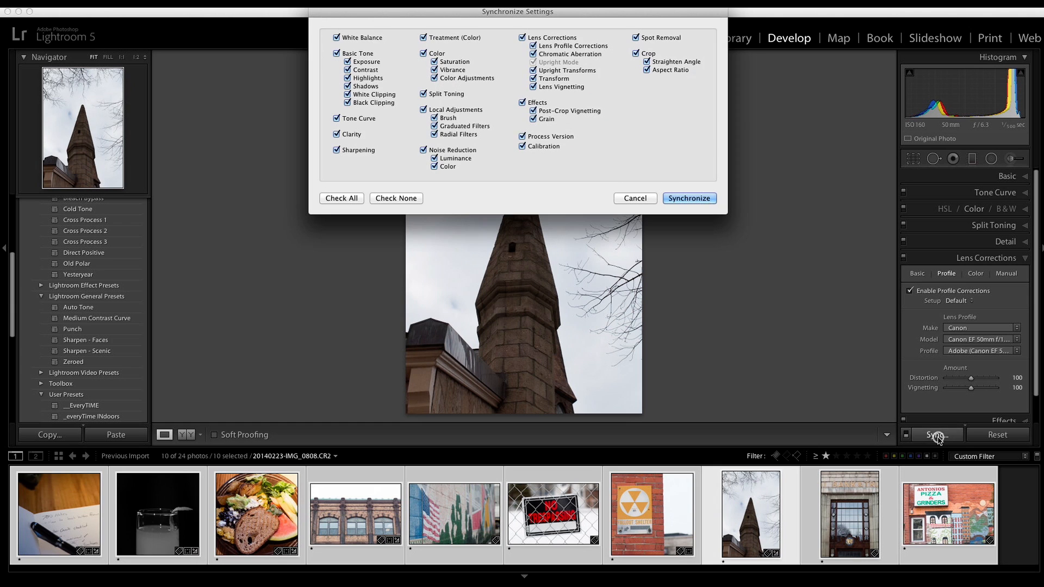
{"action": "left_click", "coordinate": [387, 198]}
{"action": "left_click", "coordinate": [522, 38]}
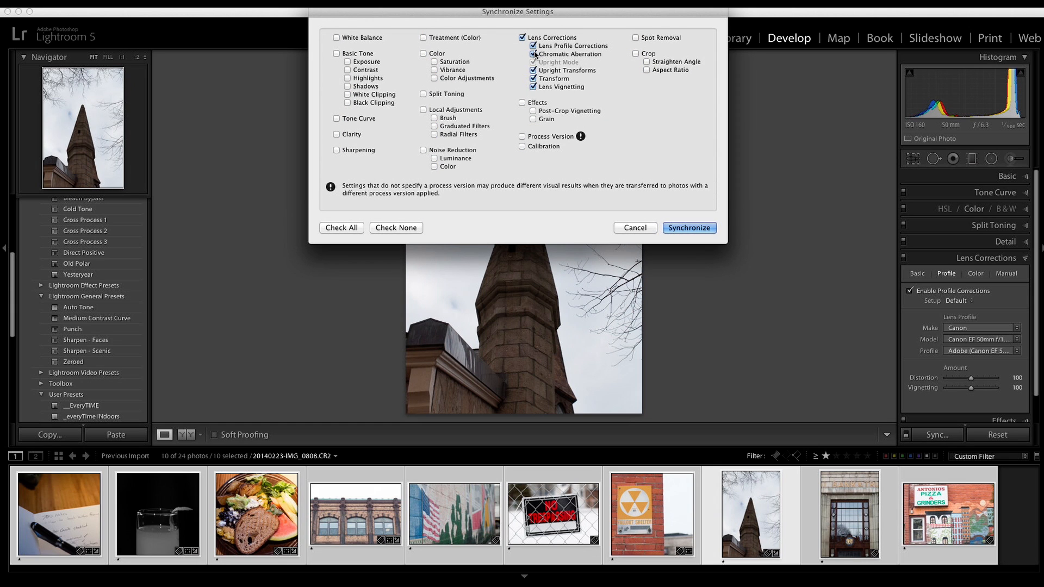
{"action": "left_click", "coordinate": [689, 227]}
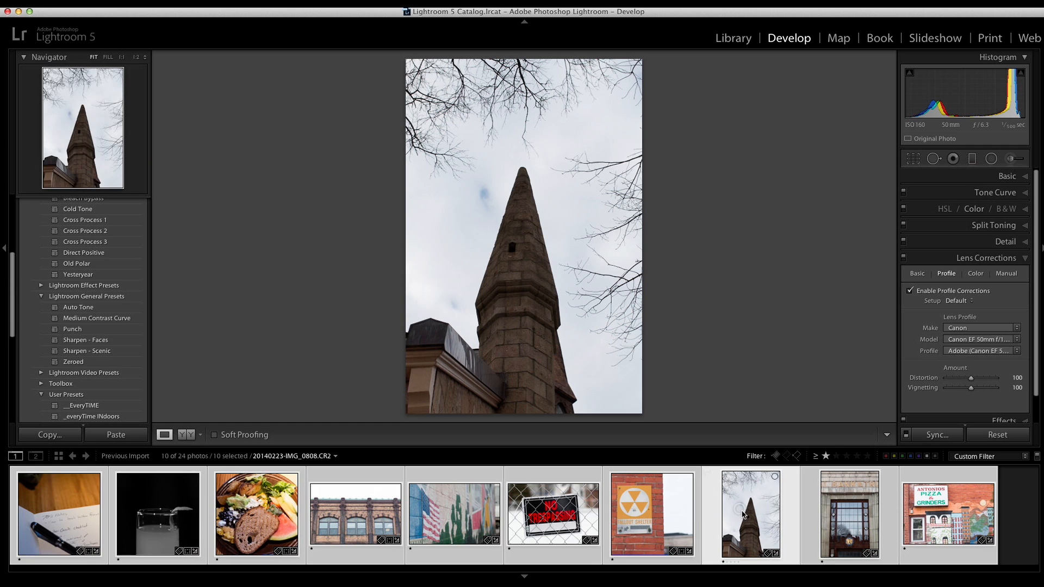
Step: Check the synchronized lens corrections on the bank entrance photo and reopen the steeple photo
{"action": "left_click", "coordinate": [810, 518]}
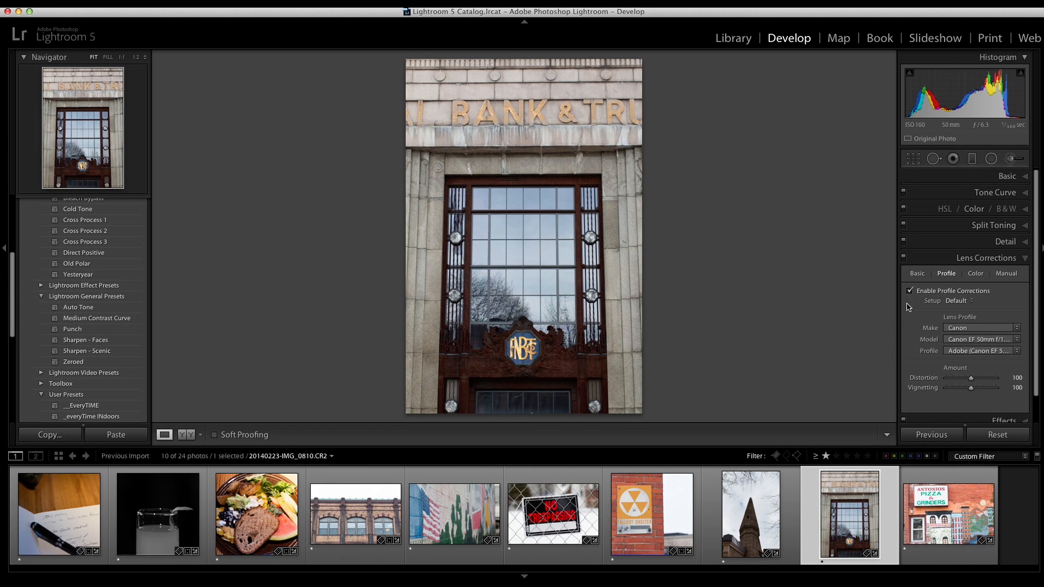
{"action": "left_click", "coordinate": [771, 525]}
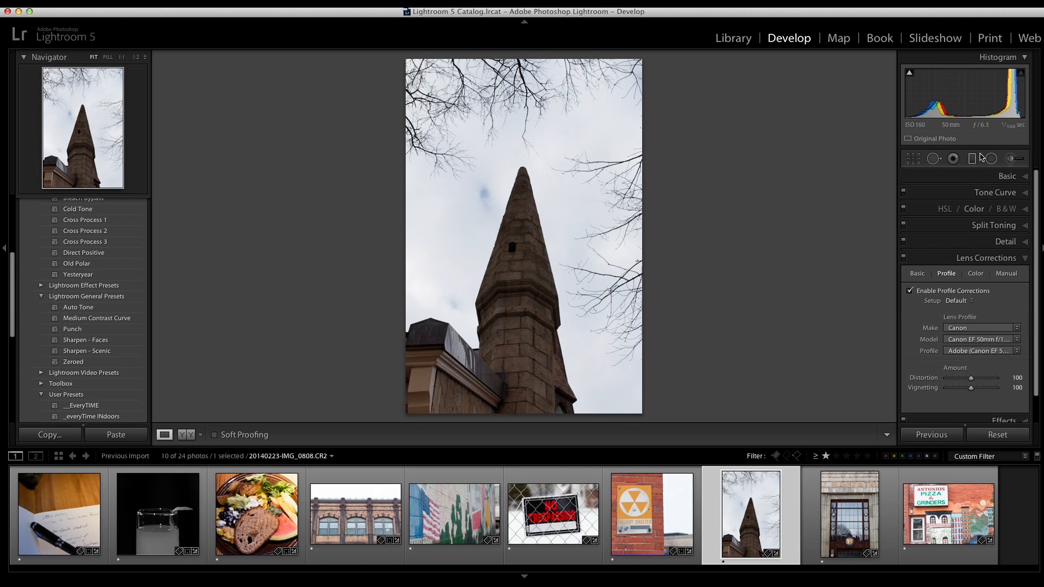
Step: Adjust the steeple photo's basic tone: Highlights −49, Shadows +62 and Clarity +26
{"action": "left_click", "coordinate": [1008, 176]}
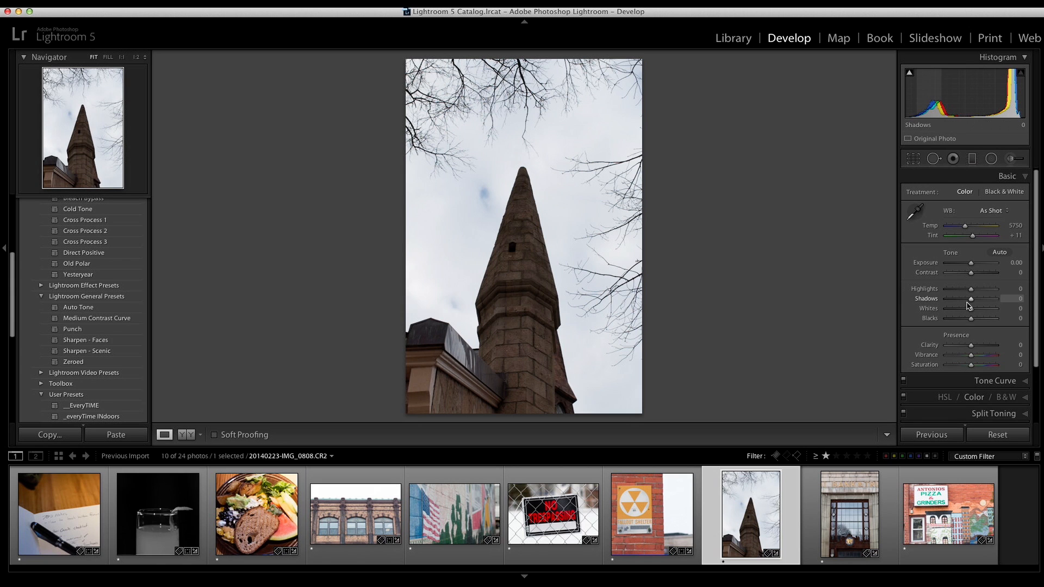
{"action": "left_click", "coordinate": [984, 300]}
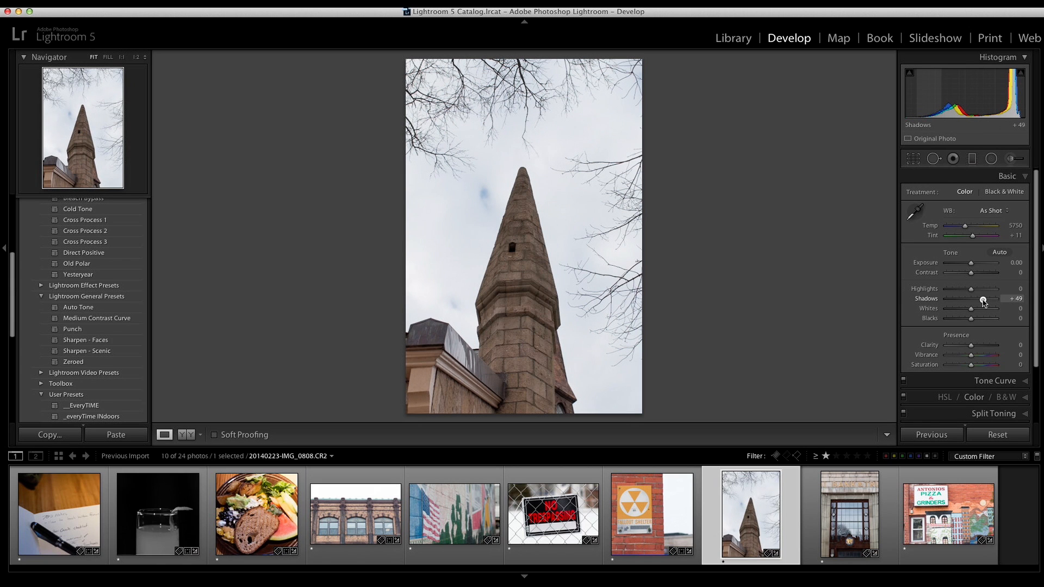
{"action": "left_click", "coordinate": [977, 346]}
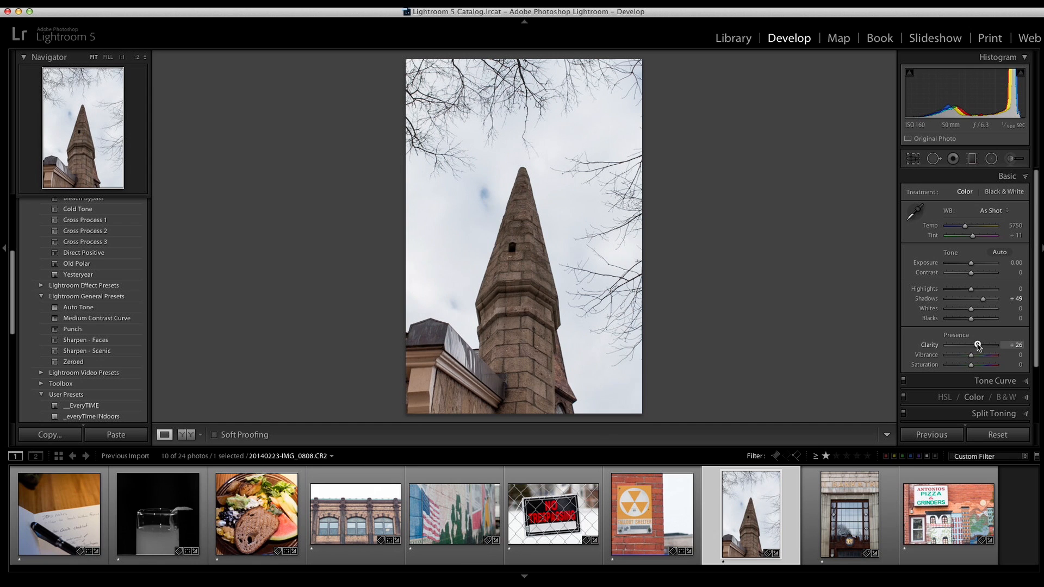
{"action": "left_click", "coordinate": [956, 289]}
{"action": "left_click_drag", "start_coordinate": [957, 291], "coordinate": [988, 300]}
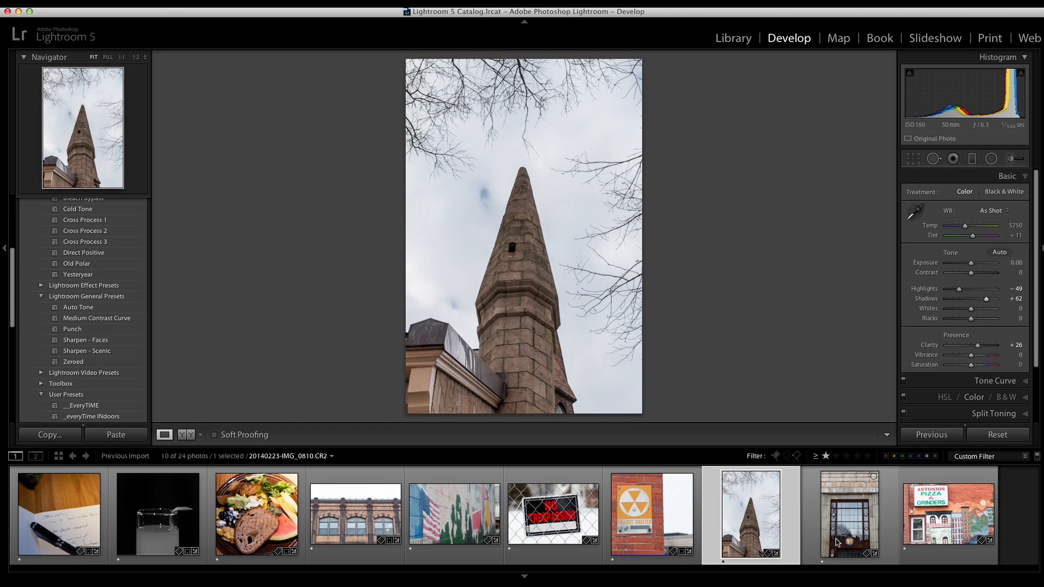
Step: Straighten the bank entrance photo and crop it tightly to the window and its frame, excluding the carved lettering above
{"action": "left_click", "coordinate": [850, 514]}
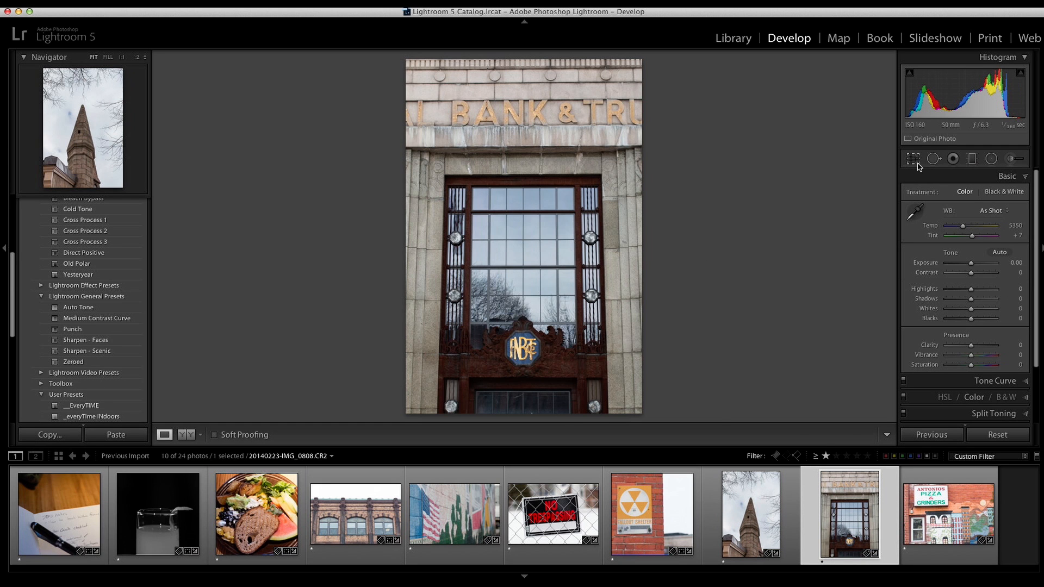
{"action": "left_click", "coordinate": [914, 159]}
{"action": "left_click_drag", "start_coordinate": [678, 233], "coordinate": [681, 235]}
{"action": "key", "text": "Return"}
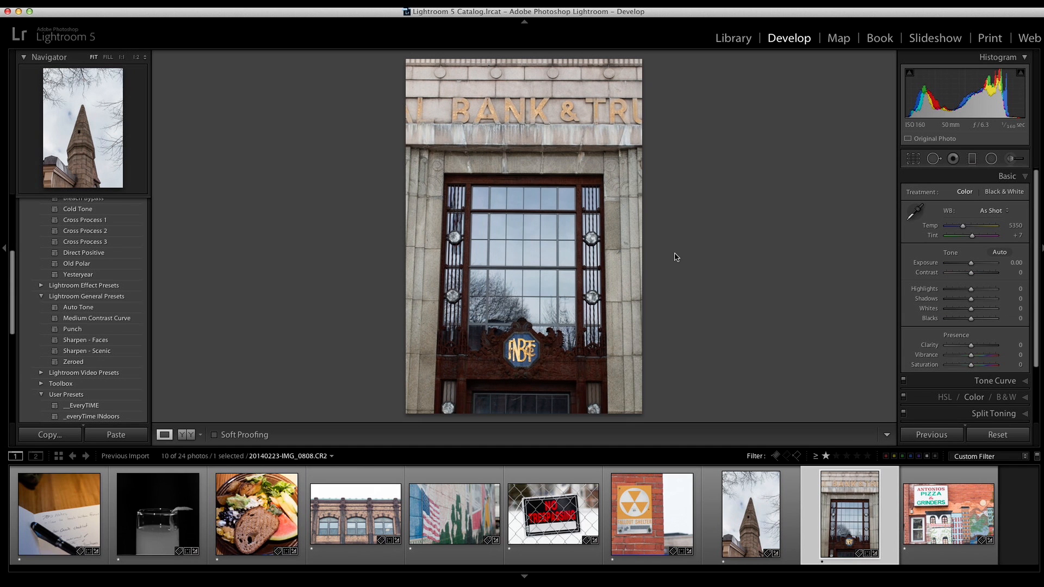
{"action": "left_click", "coordinate": [915, 158]}
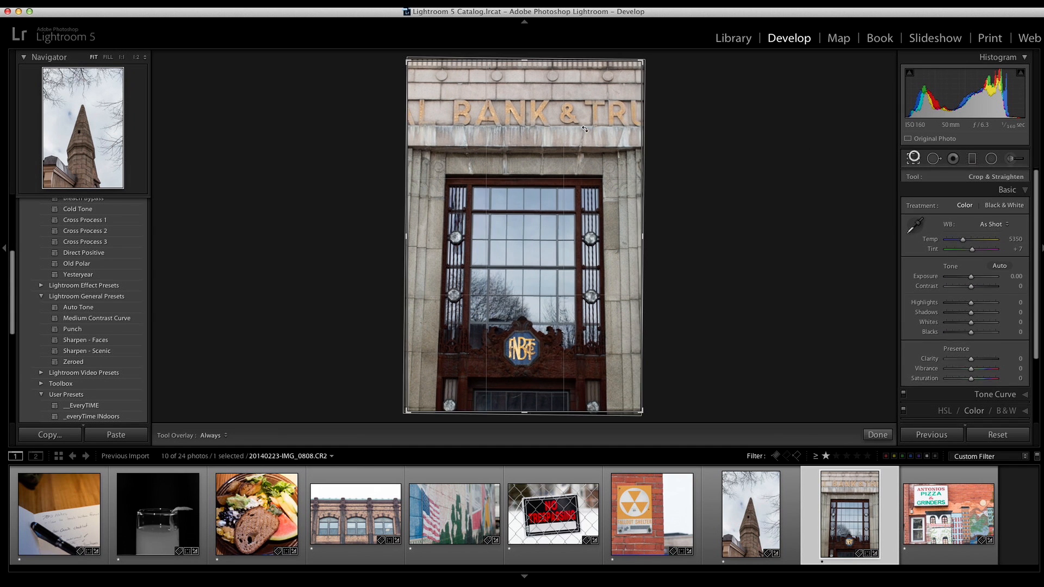
{"action": "left_click_drag", "start_coordinate": [524, 60], "coordinate": [523, 121]}
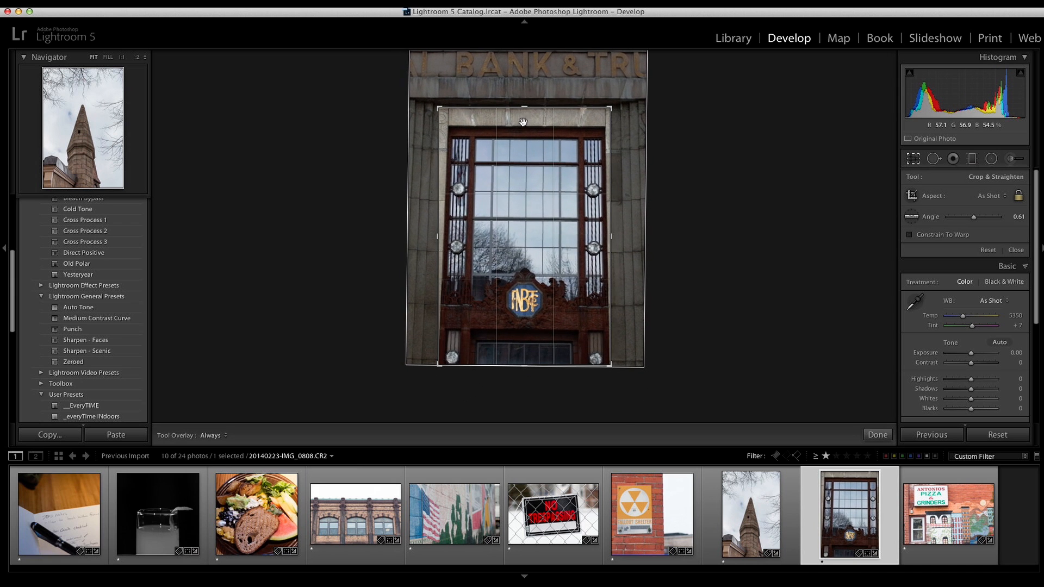
{"action": "key", "text": "Return"}
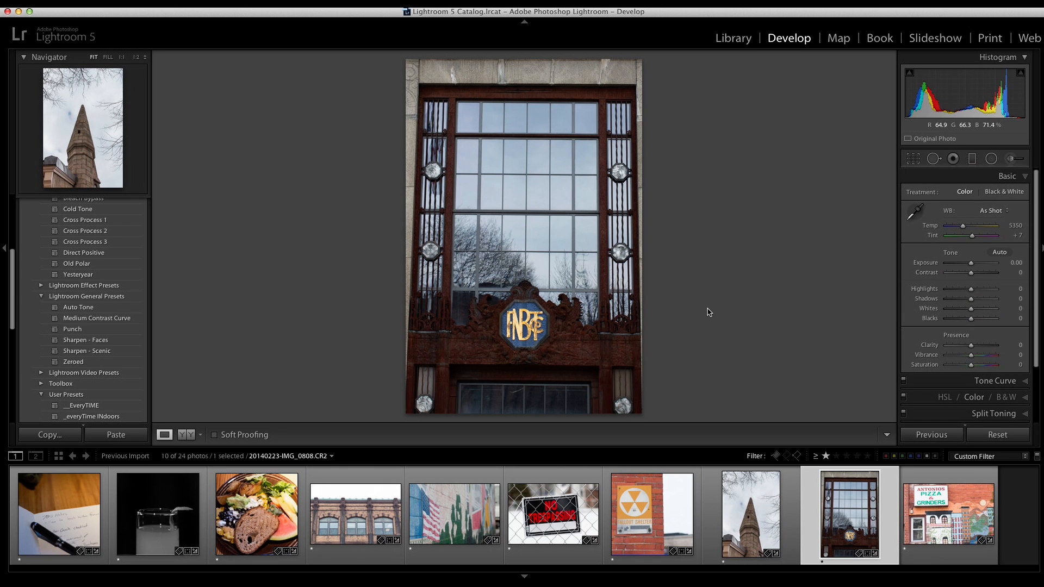
Step: Fine-tune the bank entrance photo's crop angle to about 0.19, and set Shadows to +42 and Clarity to +38
{"action": "left_click", "coordinate": [913, 158]}
{"action": "left_click_drag", "start_coordinate": [806, 185], "coordinate": [807, 184]}
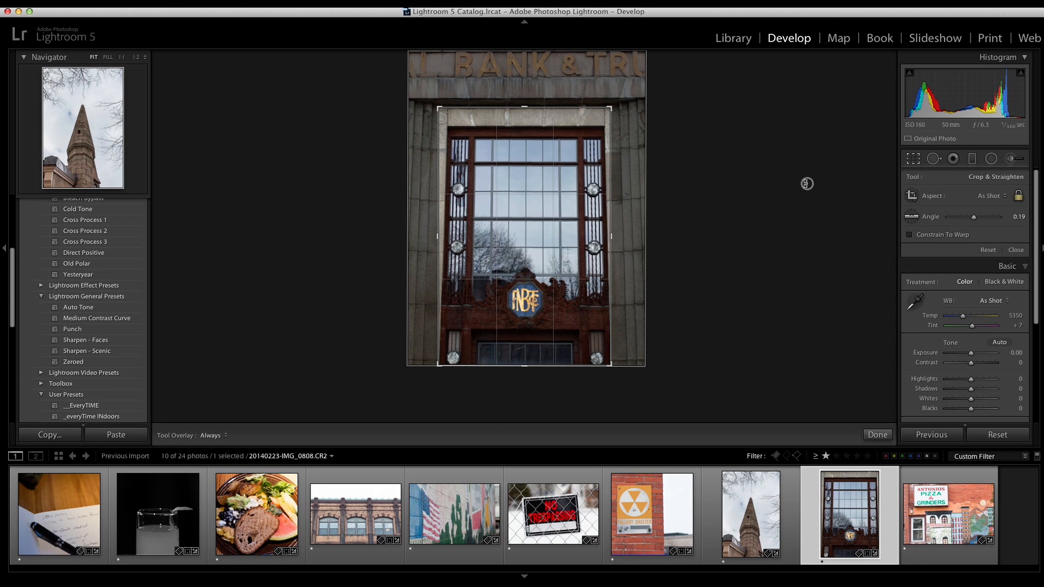
{"action": "key", "text": "Return"}
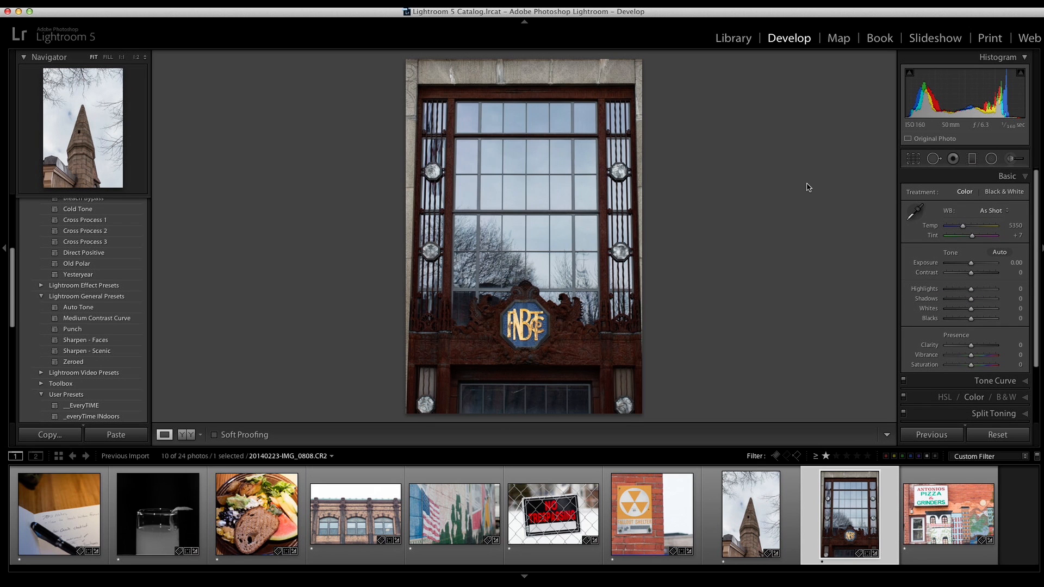
{"action": "left_click_drag", "start_coordinate": [970, 299], "coordinate": [982, 301]}
{"action": "left_click_drag", "start_coordinate": [980, 348], "coordinate": [981, 348]}
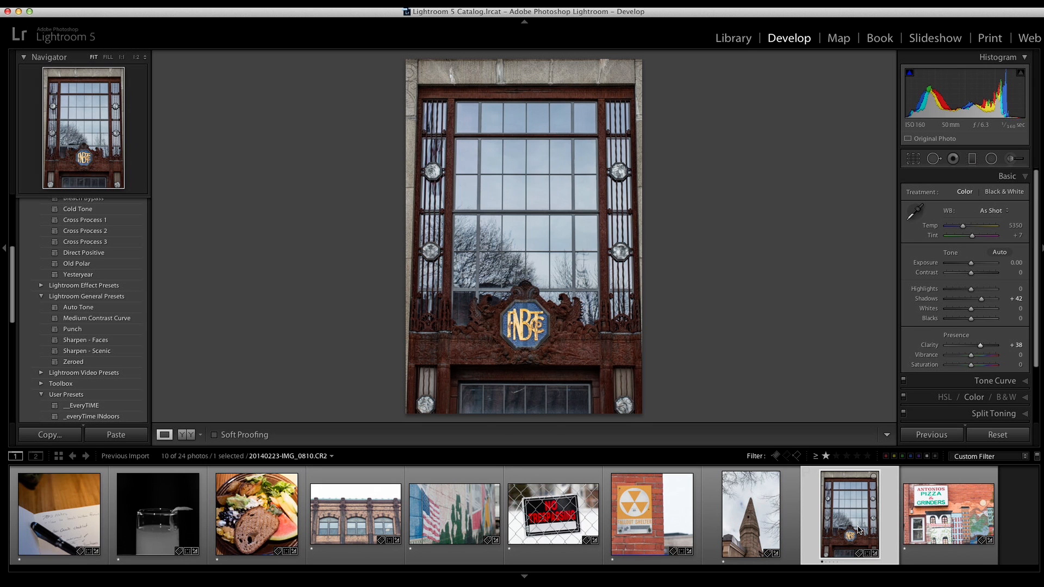
Step: Give two stars to the bank entrance, steeple, No Trespassing sign, food plate and notebook photos
{"action": "key", "text": "2"}
{"action": "key", "text": "Left"}
{"action": "left_click", "coordinate": [744, 525]}
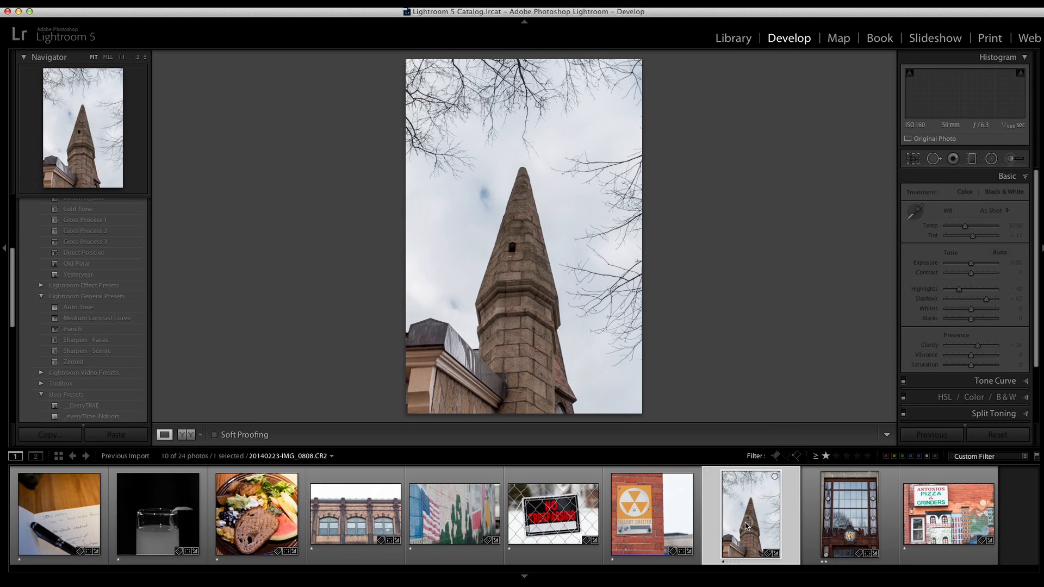
{"action": "key", "text": "2"}
{"action": "left_click", "coordinate": [549, 517]}
{"action": "key", "text": "2"}
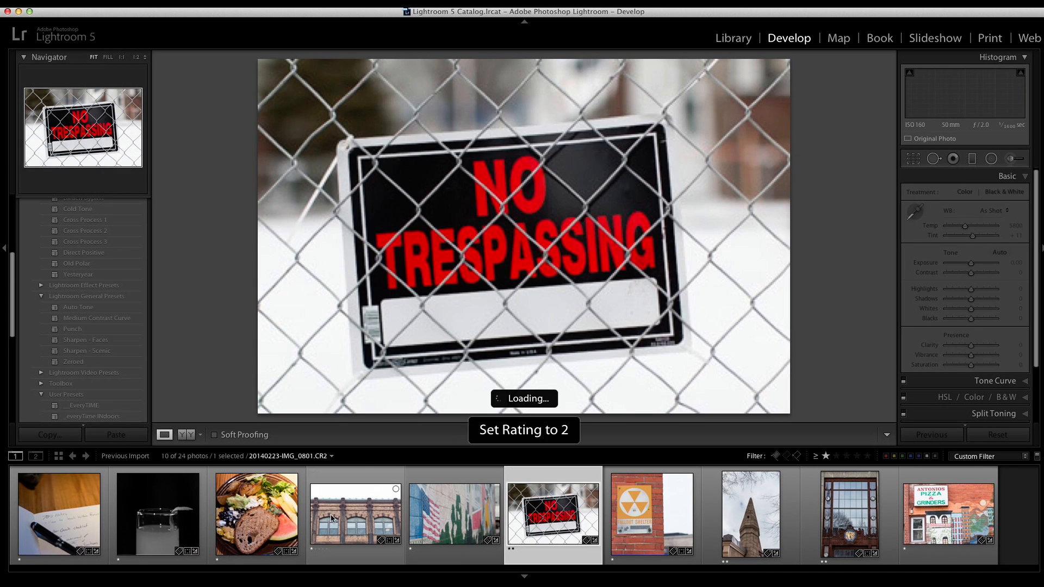
{"action": "left_click", "coordinate": [246, 517]}
{"action": "key", "text": "2"}
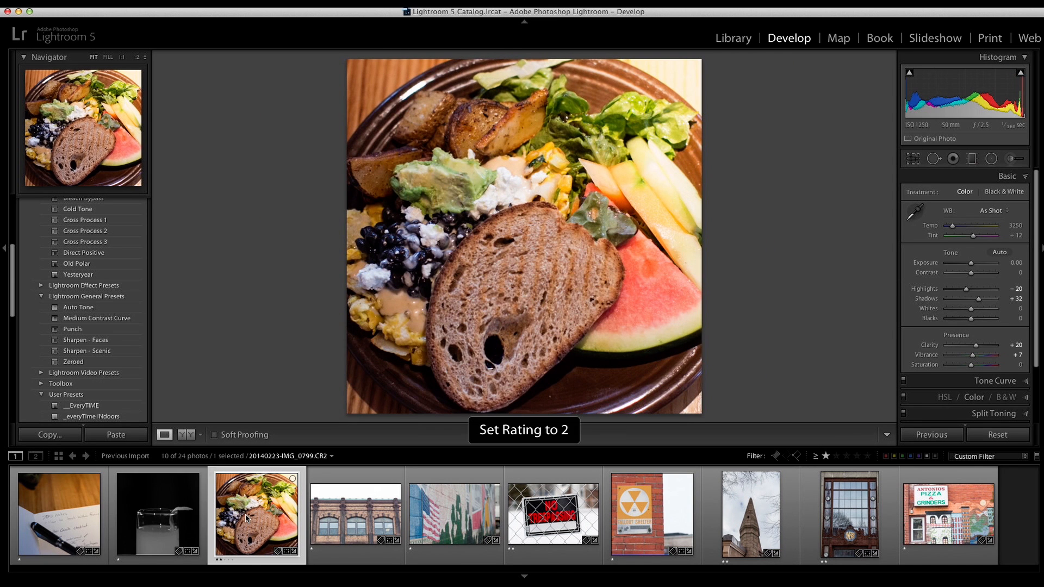
{"action": "left_click", "coordinate": [62, 526]}
{"action": "key", "text": "2"}
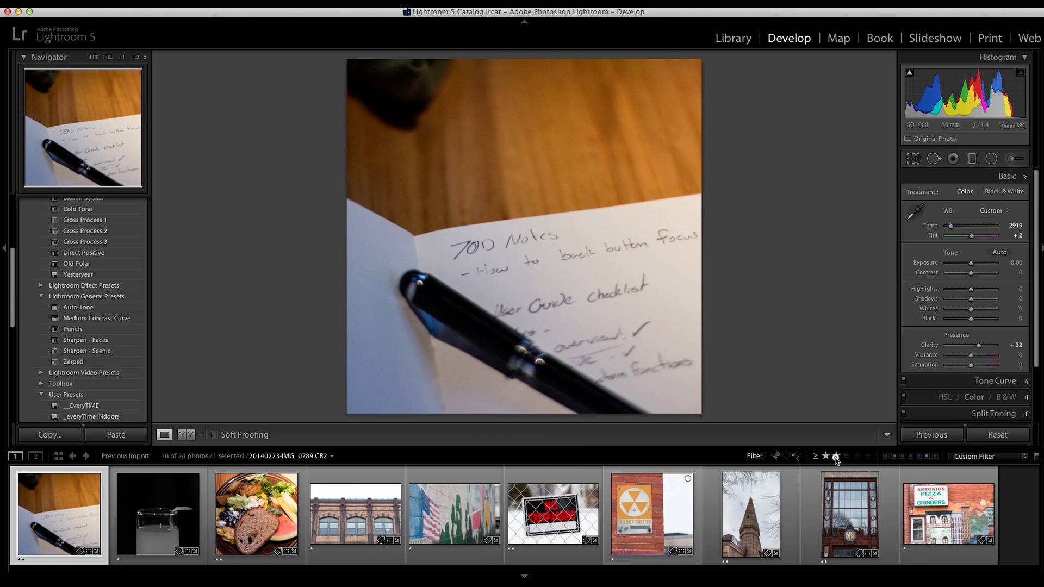
Step: Filter the photos to two stars or higher and browse through the remaining picks
{"action": "left_click", "coordinate": [836, 457]}
{"action": "left_click", "coordinate": [145, 512]}
{"action": "key", "text": "Right"}
{"action": "key", "text": "Right"}
{"action": "key", "text": "Right"}
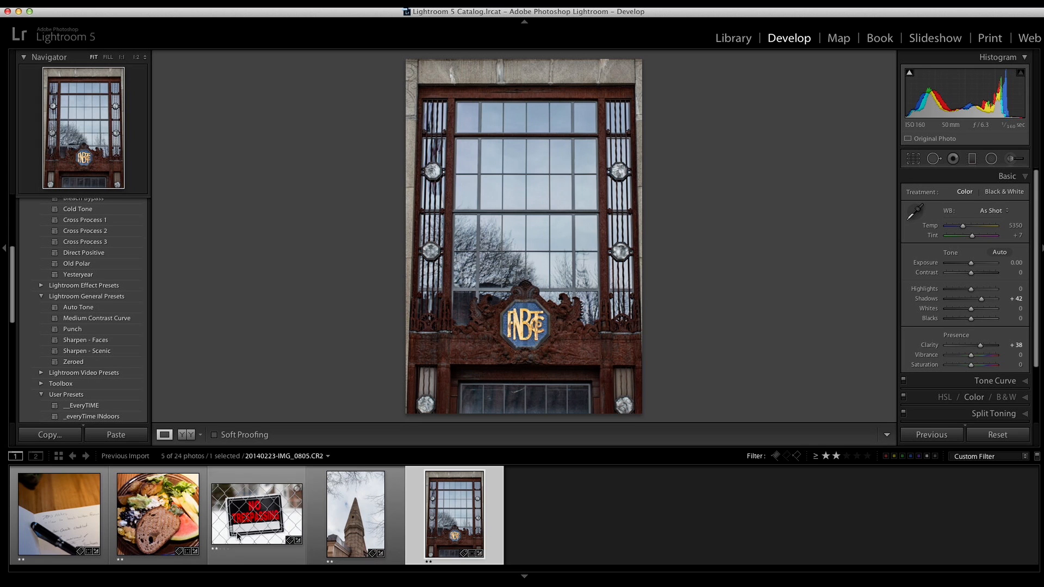
Step: Select all the two-star photos from the bank entrance back to the notebook, keeping the bank entrance as the active photo
{"action": "left_click", "coordinate": [51, 508]}
{"action": "left_click", "coordinate": [455, 514]}
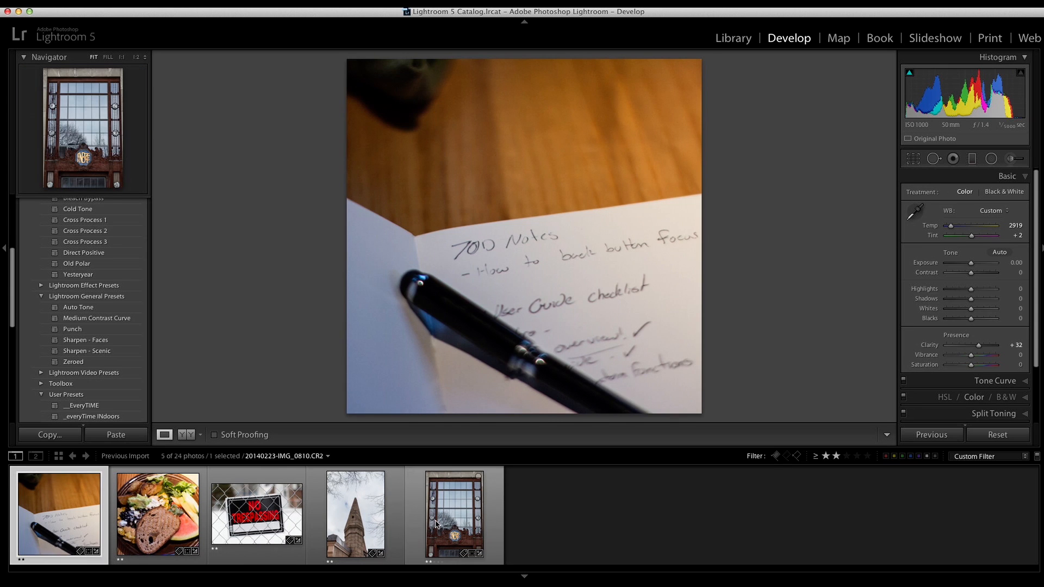
{"action": "left_click", "coordinate": [70, 503], "text": "shift"}
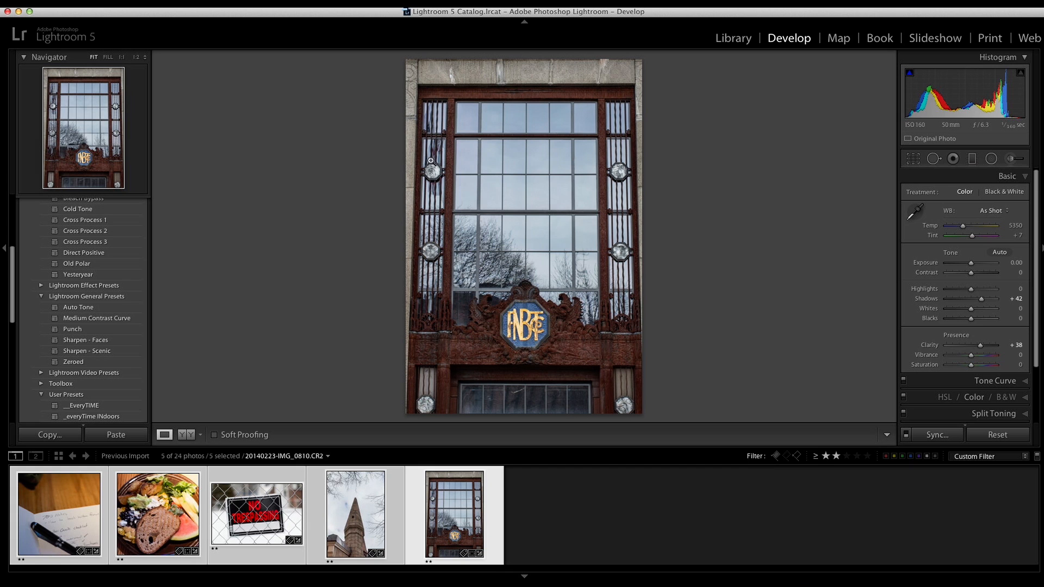
{"action": "left_click", "coordinate": [86, 2]}
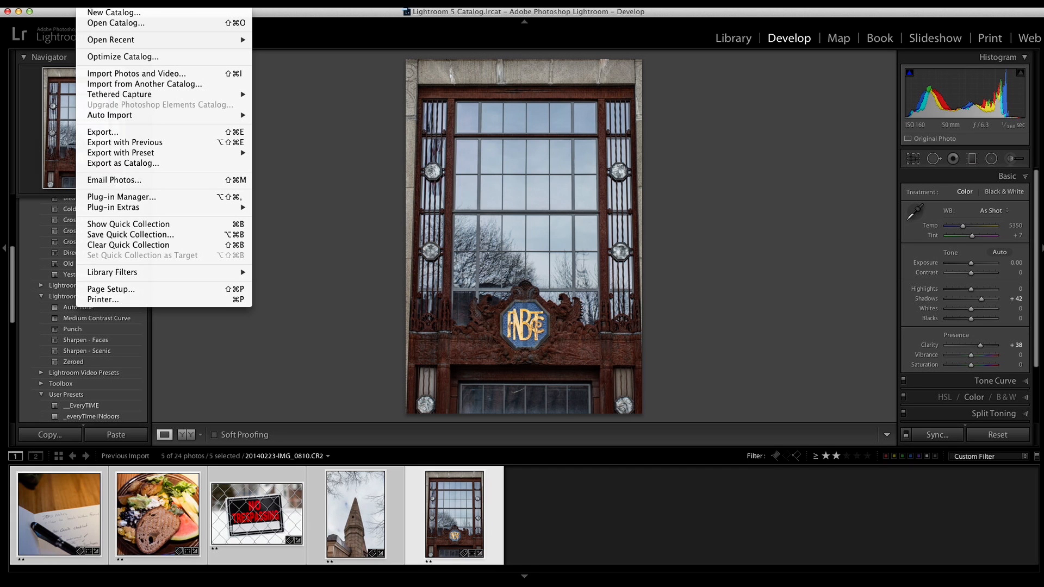
{"action": "left_click", "coordinate": [120, 132]}
{"action": "left_click_drag", "start_coordinate": [405, 44], "coordinate": [329, 50]}
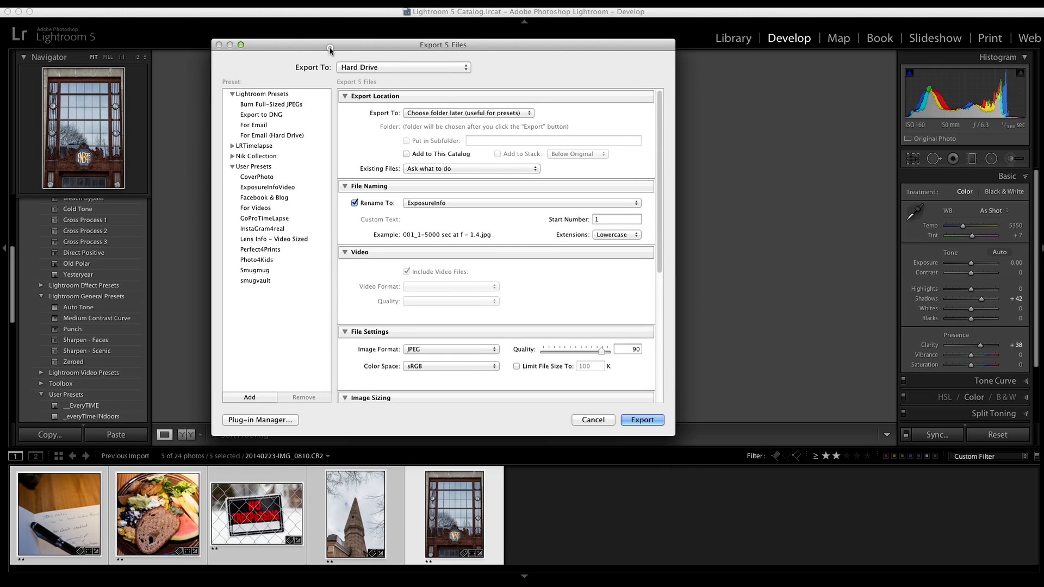
{"action": "left_click", "coordinate": [591, 419]}
Step: Switch to the Library module and open the export settings for the selected photos
{"action": "left_click", "coordinate": [731, 38]}
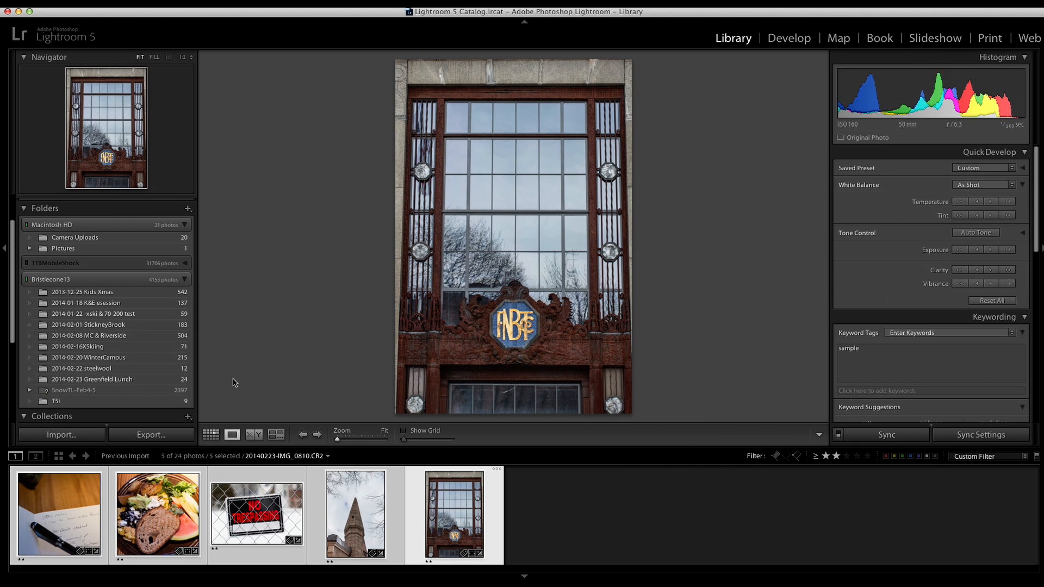
{"action": "scroll", "coordinate": [84, 337], "scroll_direction": "down", "scroll_amount": 5}
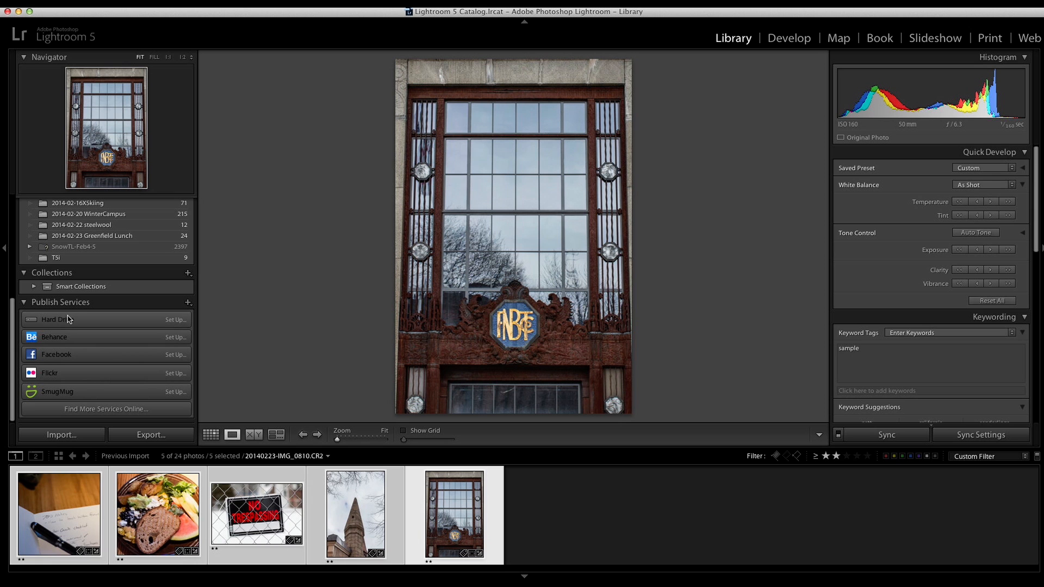
{"action": "scroll", "coordinate": [70, 409], "scroll_direction": "up", "scroll_amount": 8}
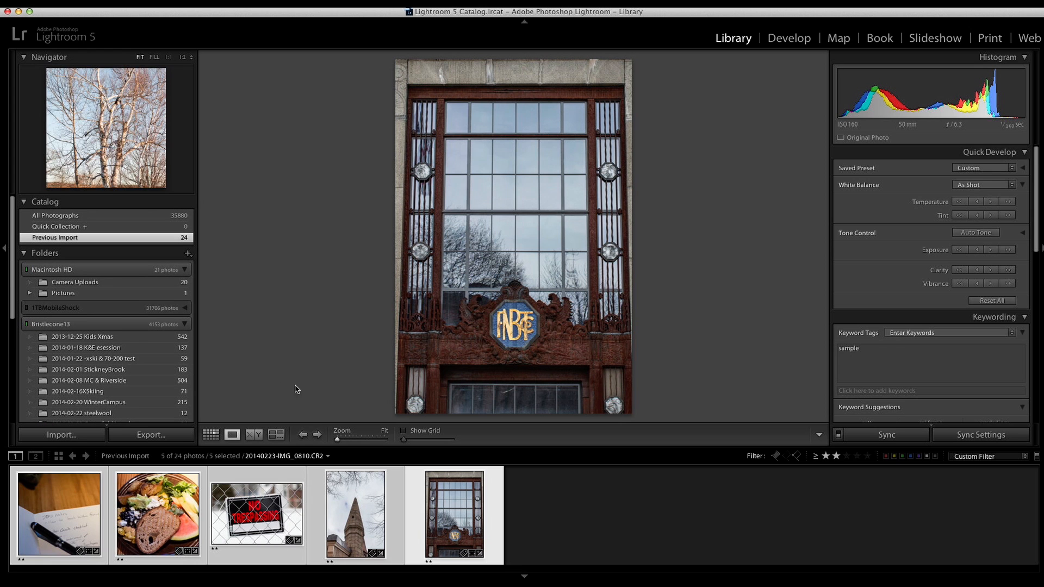
{"action": "left_click", "coordinate": [147, 435]}
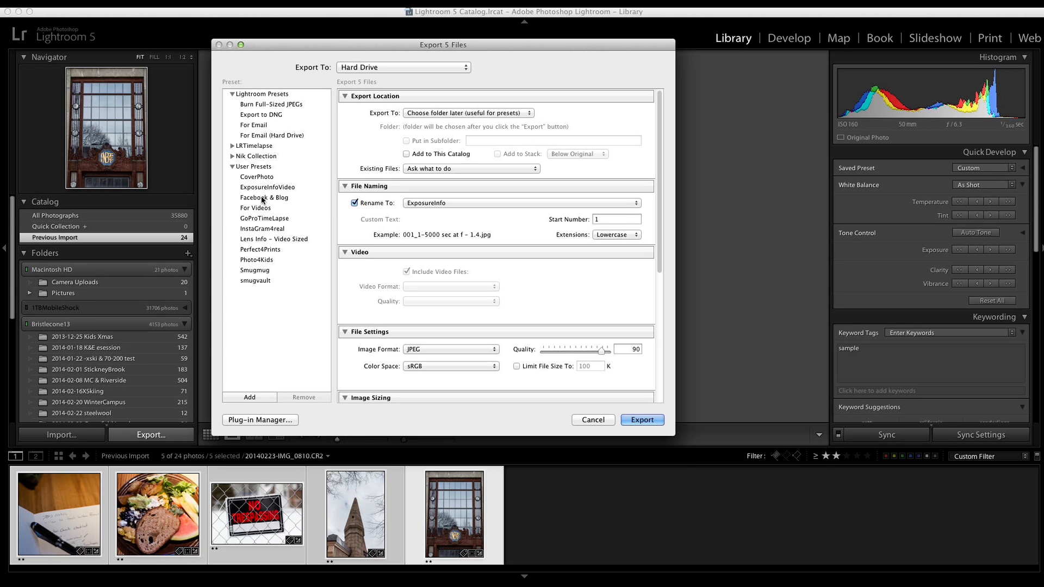
Step: Compare the CoverPhoto and Facebook & Blog export presets and choose Facebook & Blog
{"action": "left_click", "coordinate": [252, 199]}
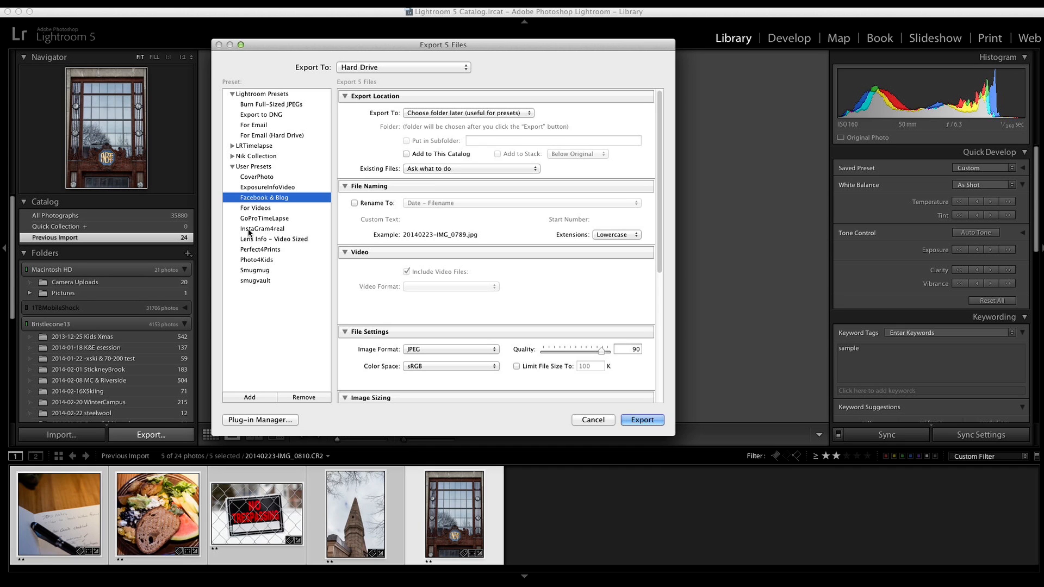
{"action": "left_click", "coordinate": [251, 178]}
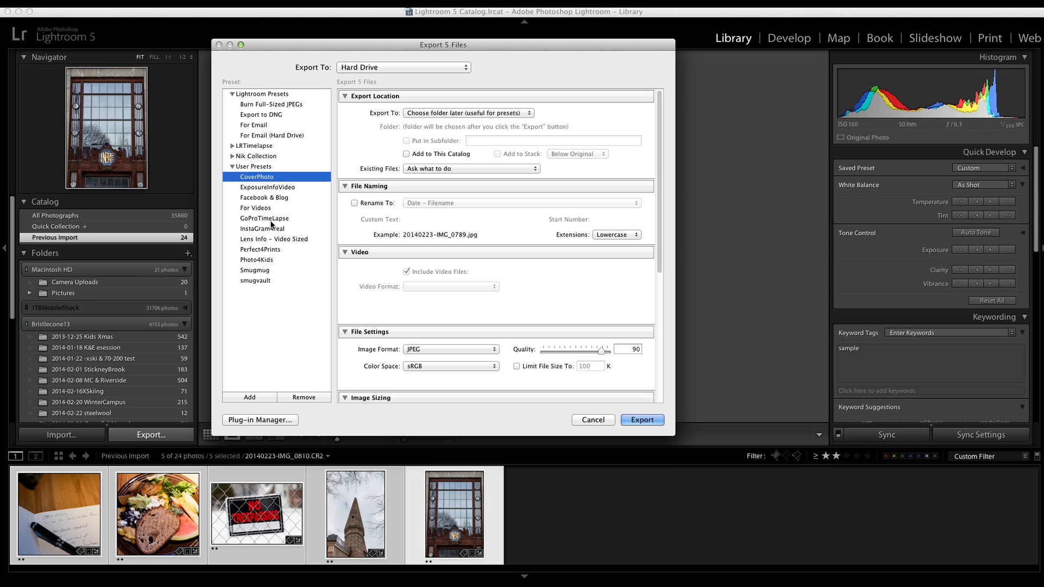
{"action": "left_click", "coordinate": [275, 198]}
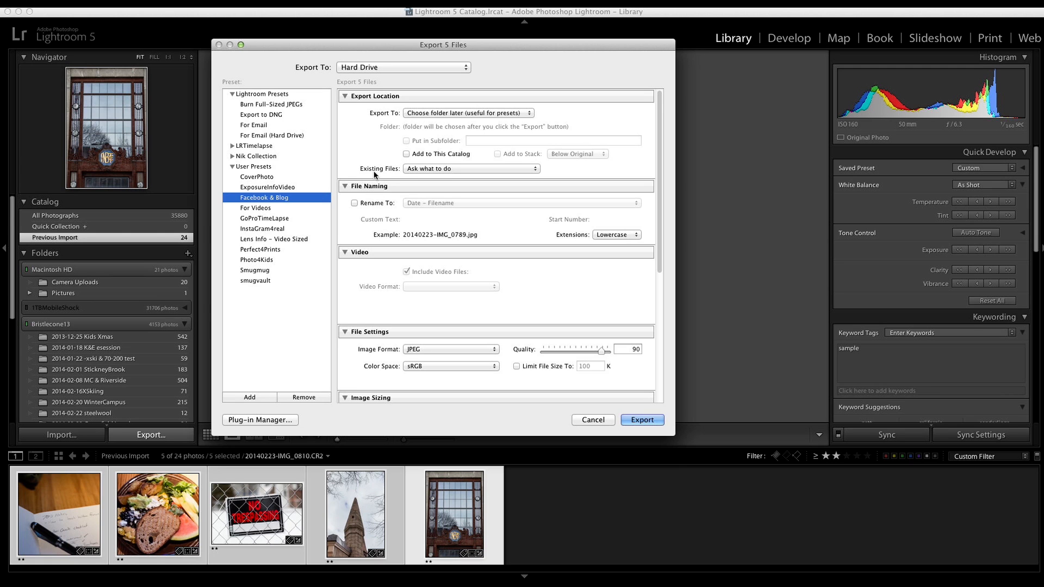
Step: Review the preset's file and image sizing settings, and enable output sharpening for Screen with a Low amount
{"action": "scroll", "coordinate": [372, 158], "scroll_direction": "down", "scroll_amount": 2}
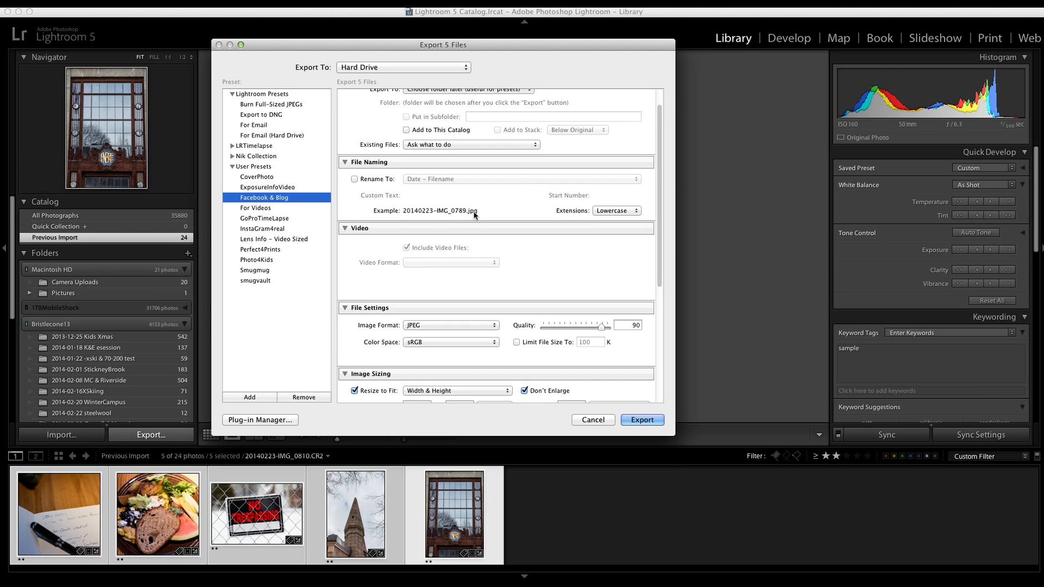
{"action": "scroll", "coordinate": [576, 216], "scroll_direction": "down", "scroll_amount": 5}
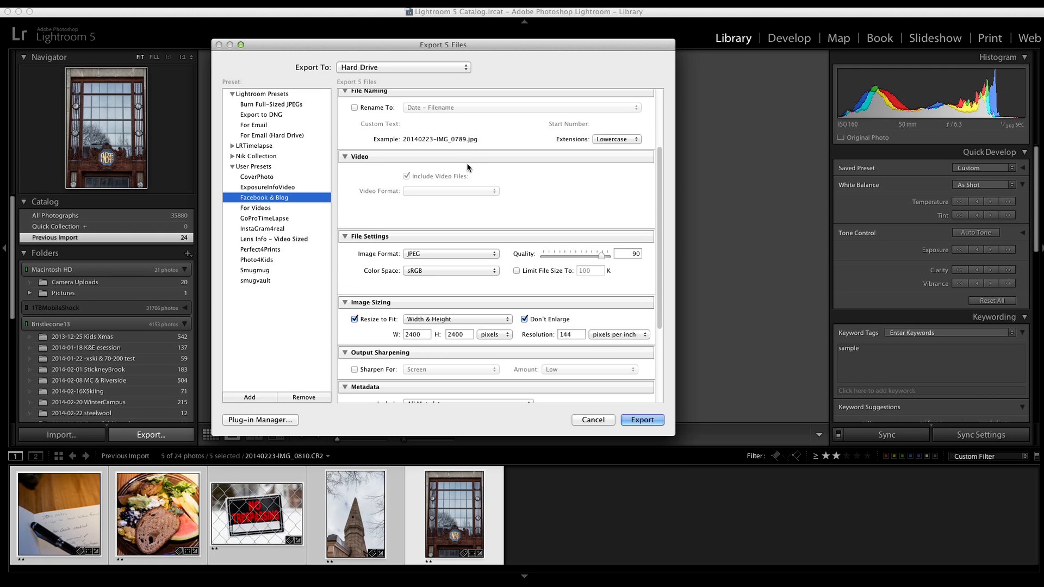
{"action": "scroll", "coordinate": [378, 176], "scroll_direction": "down", "scroll_amount": 4}
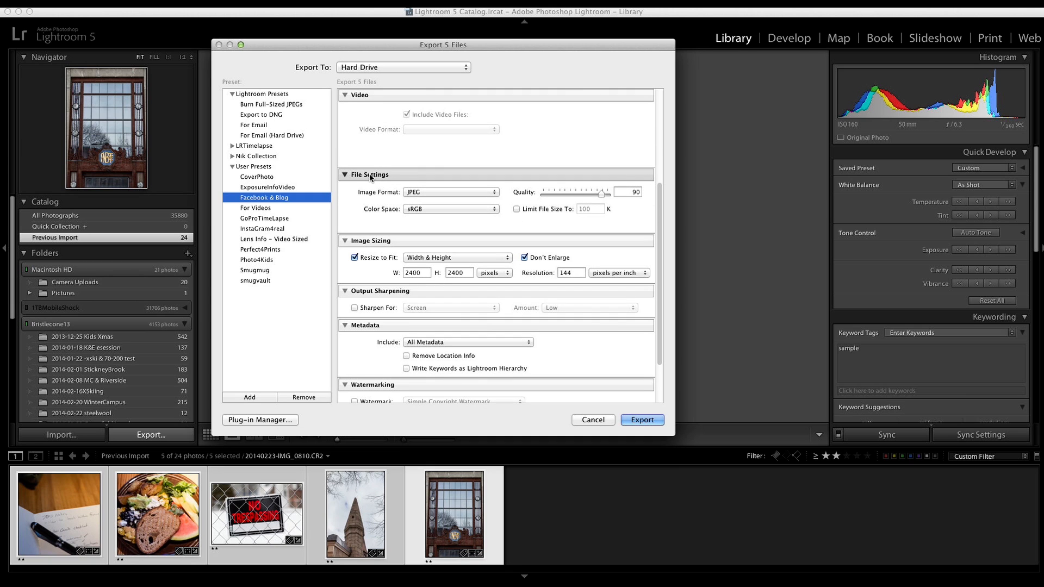
{"action": "scroll", "coordinate": [390, 214], "scroll_direction": "down", "scroll_amount": 1}
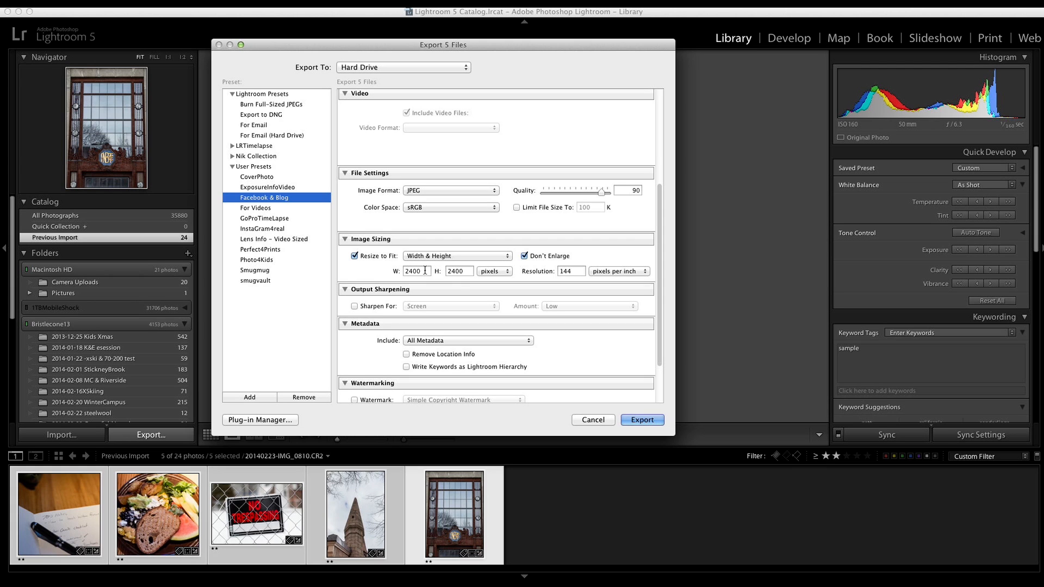
{"action": "left_click", "coordinate": [575, 272]}
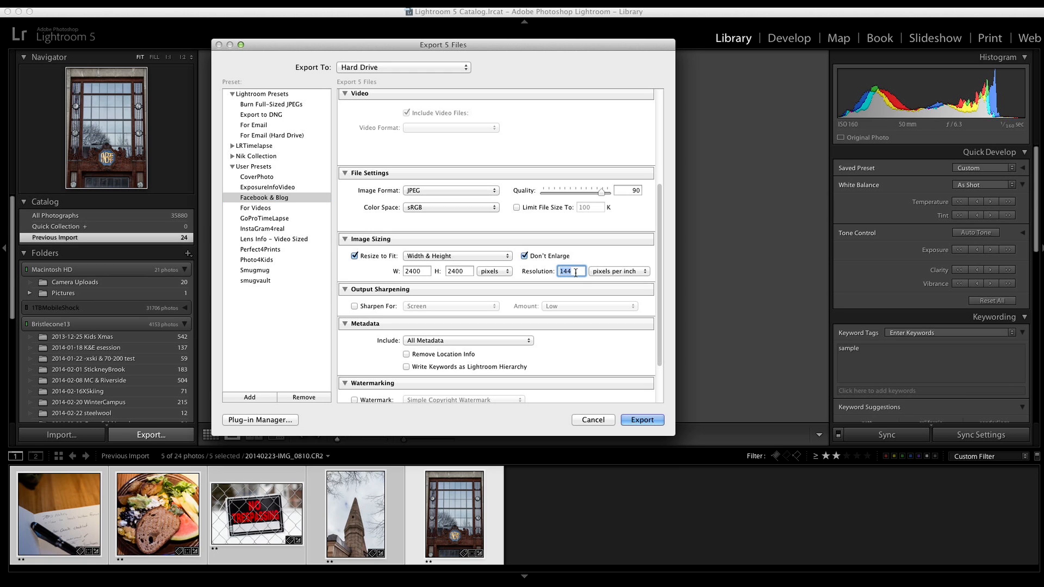
{"action": "scroll", "coordinate": [383, 275], "scroll_direction": "down", "scroll_amount": 5}
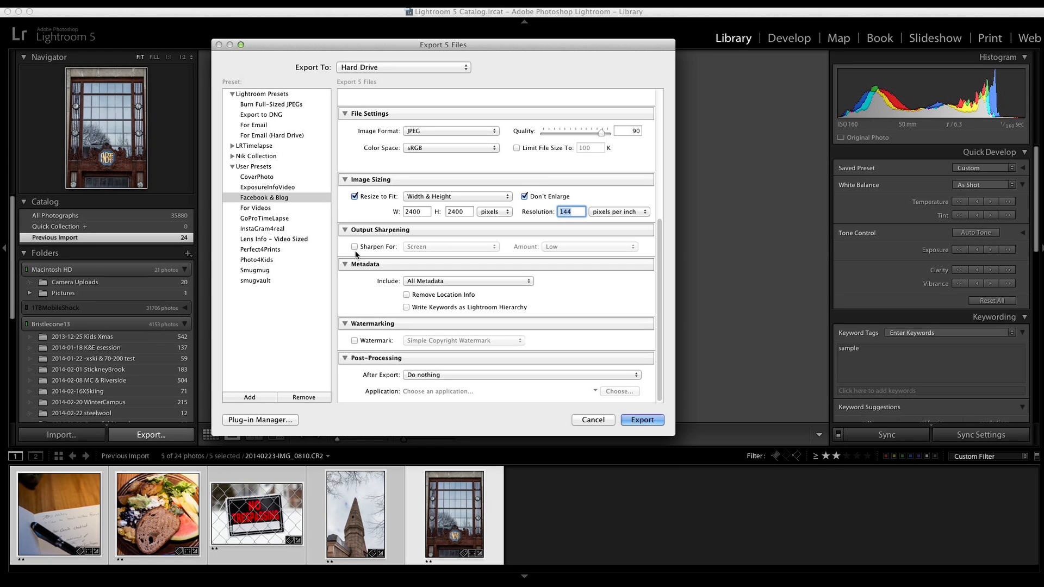
{"action": "left_click", "coordinate": [354, 247]}
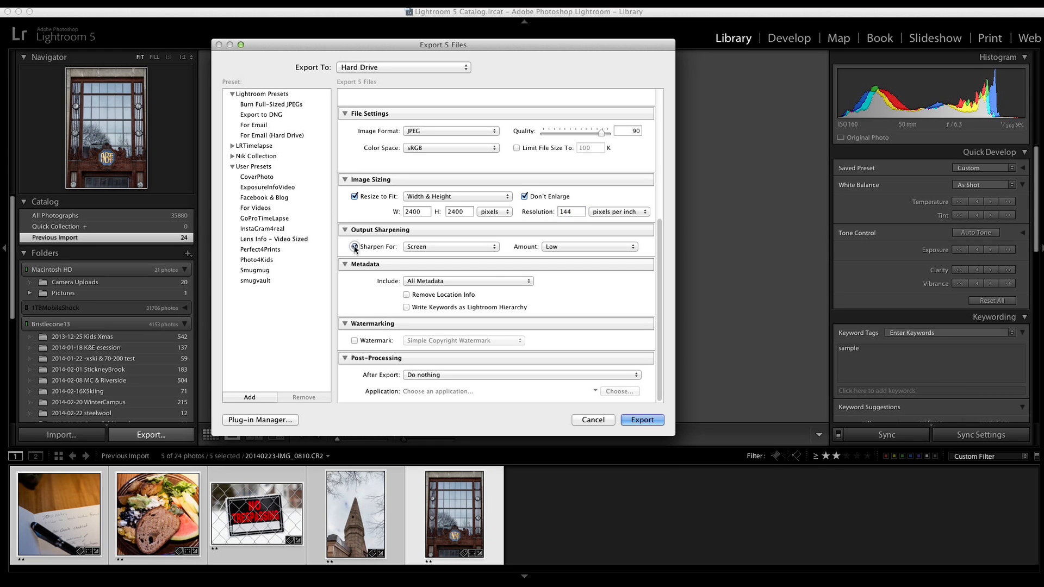
Step: Check the media choices for output sharpening, keep Screen, and disable output sharpening for this export
{"action": "left_click", "coordinate": [467, 246]}
{"action": "left_click", "coordinate": [485, 248]}
{"action": "left_click", "coordinate": [485, 247]}
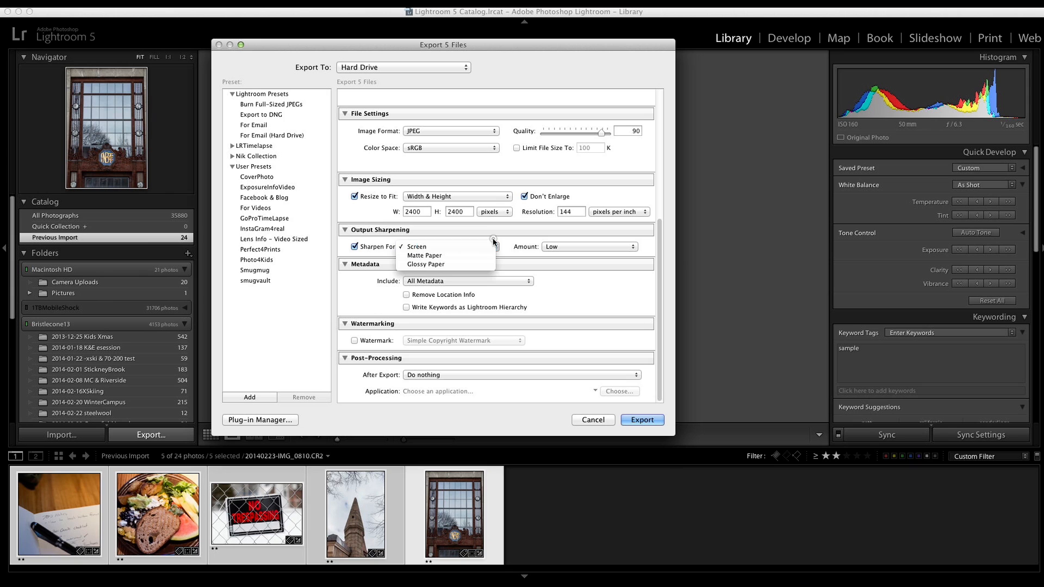
{"action": "left_click", "coordinate": [478, 245]}
{"action": "left_click", "coordinate": [355, 247]}
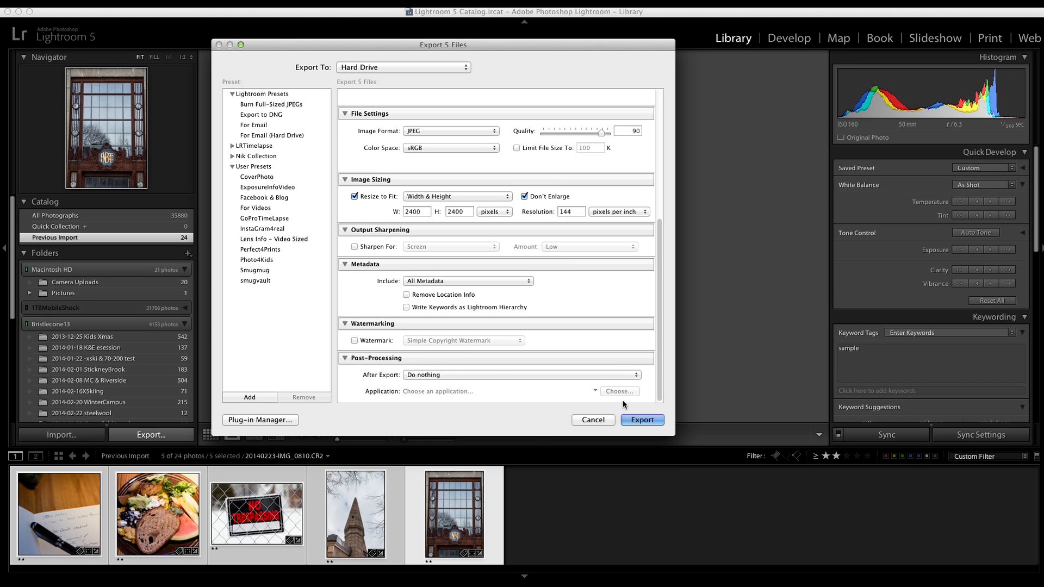
Step: Export the selected photos into a new folder named Sample Images on the Desktop
{"action": "left_click", "coordinate": [641, 419]}
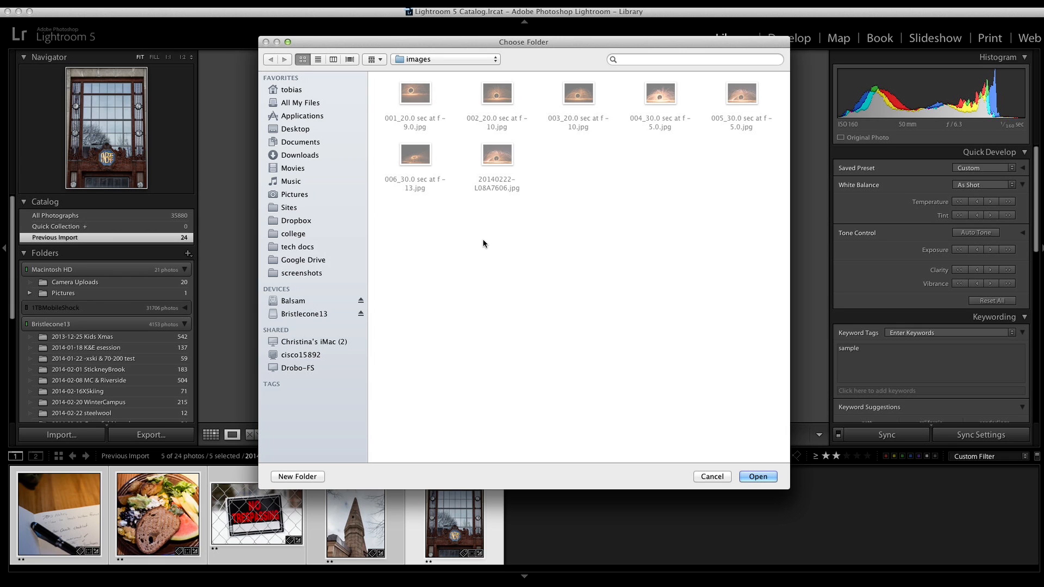
{"action": "left_click", "coordinate": [465, 60]}
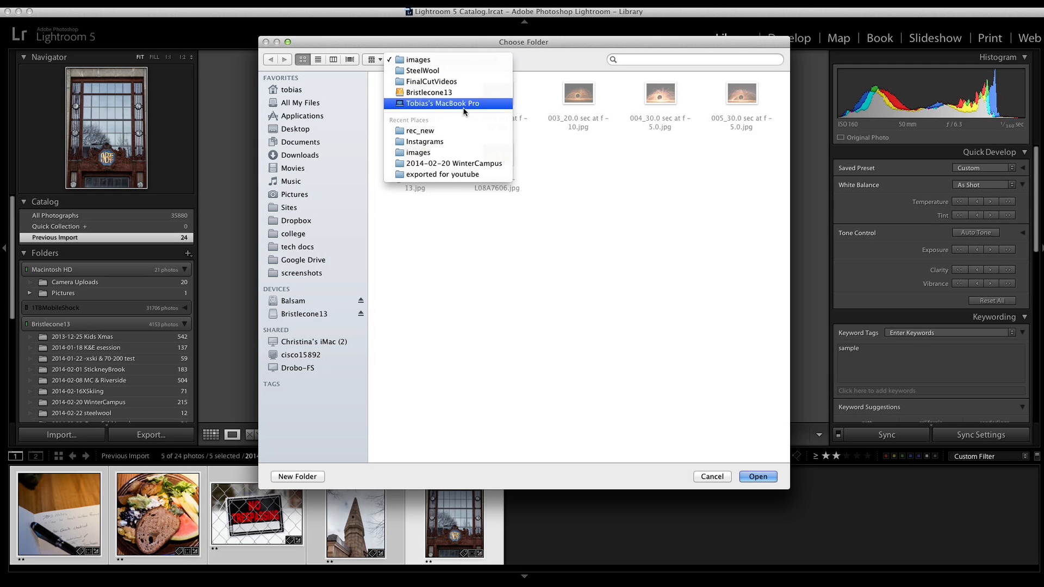
{"action": "left_click", "coordinate": [566, 353]}
{"action": "left_click", "coordinate": [298, 130]}
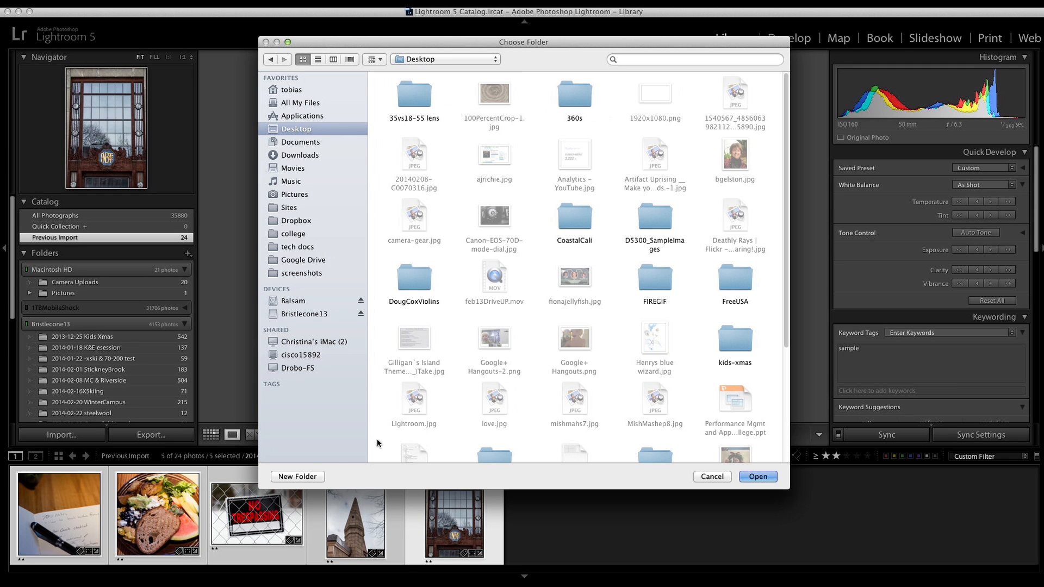
{"action": "left_click", "coordinate": [298, 476]}
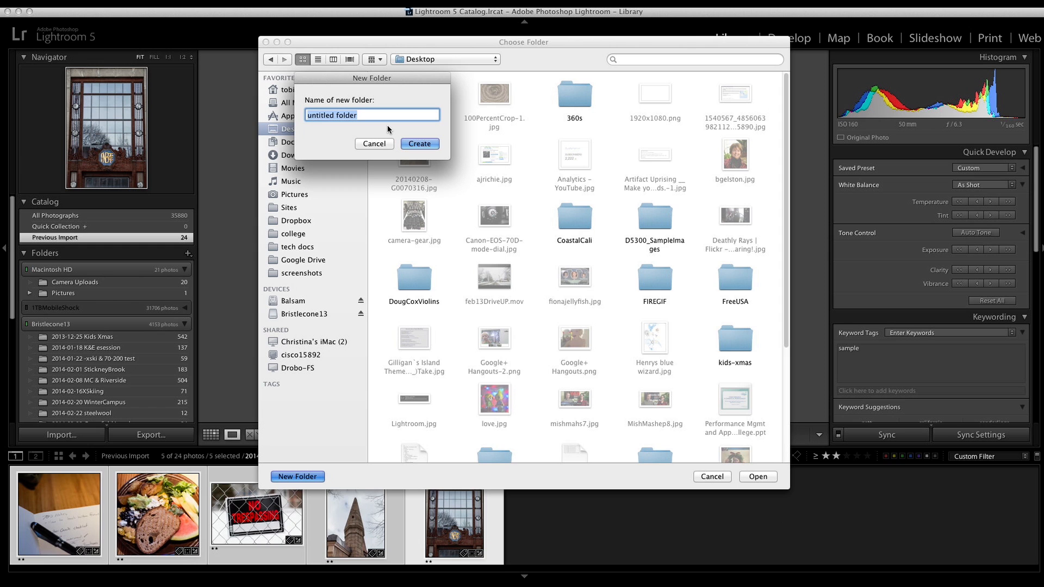
{"action": "type", "text": "Sample Images"}
{"action": "key", "text": "Return"}
{"action": "left_click", "coordinate": [758, 477]}
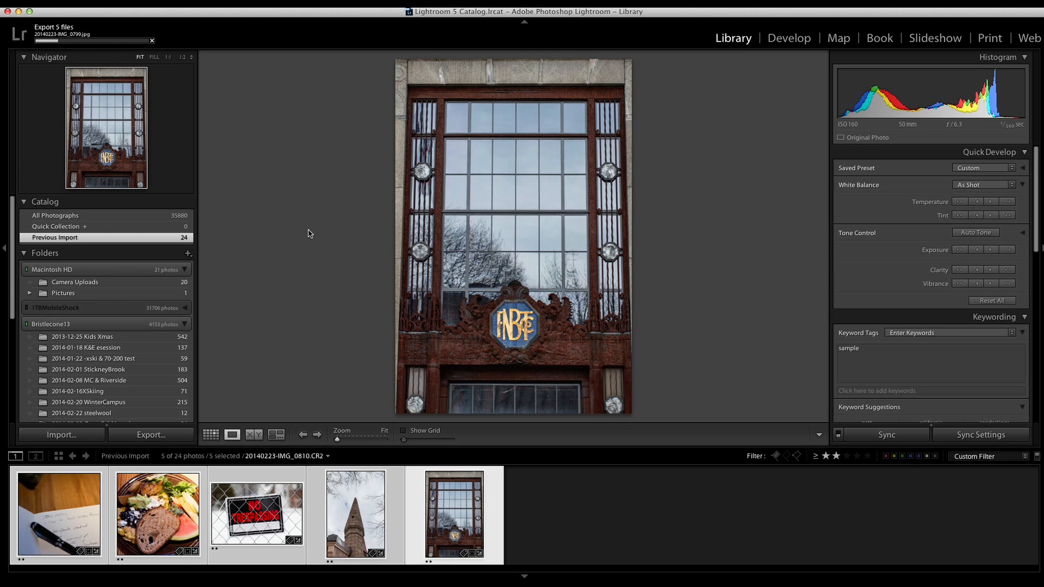
Step: Open only the No Trespassing photo in the Develop module, try the Black & White treatment, and return it to Color
{"action": "left_click", "coordinate": [578, 506]}
{"action": "left_click", "coordinate": [234, 518]}
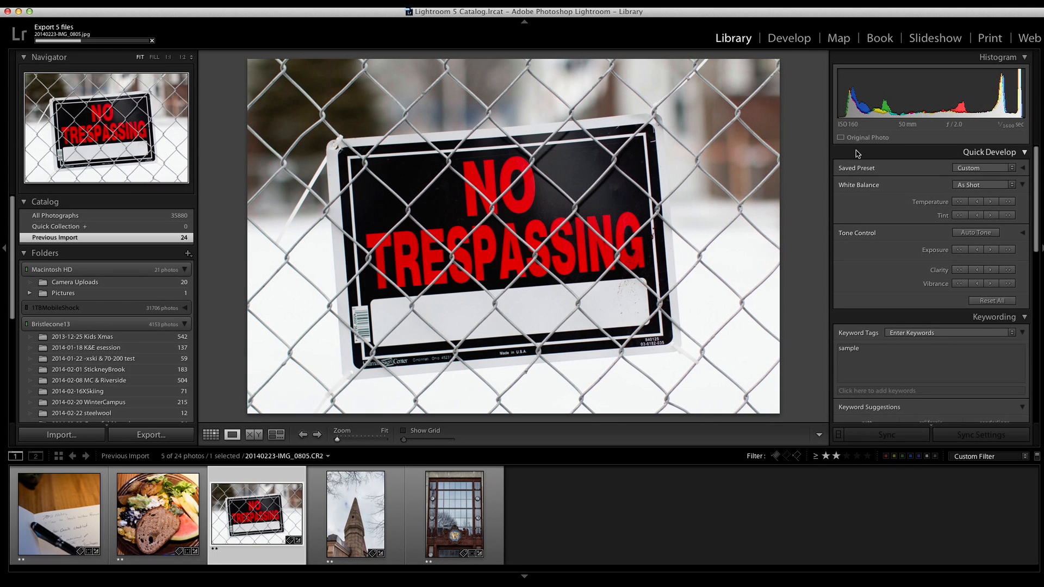
{"action": "left_click", "coordinate": [787, 38]}
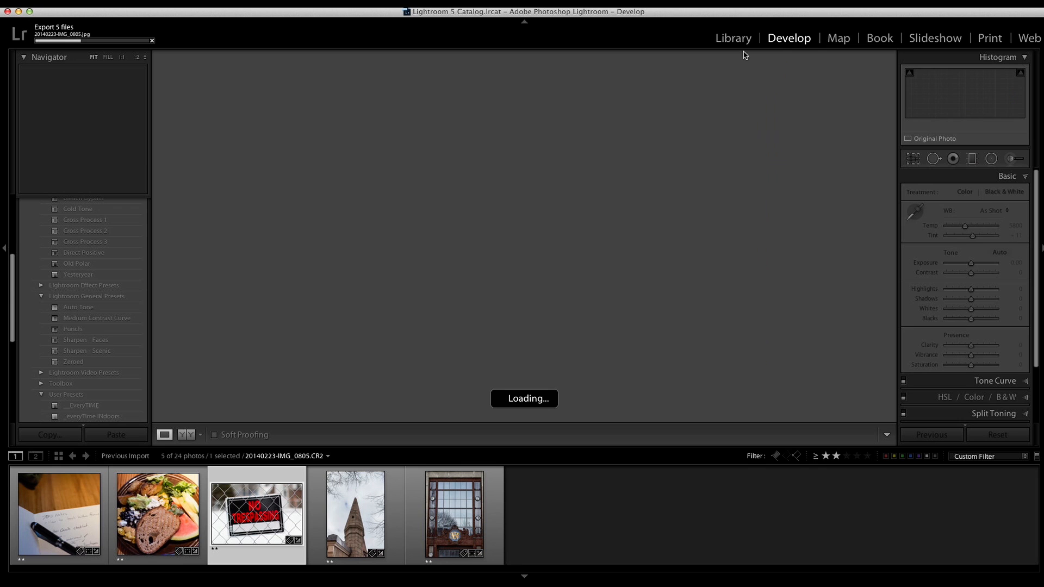
{"action": "key", "text": "v"}
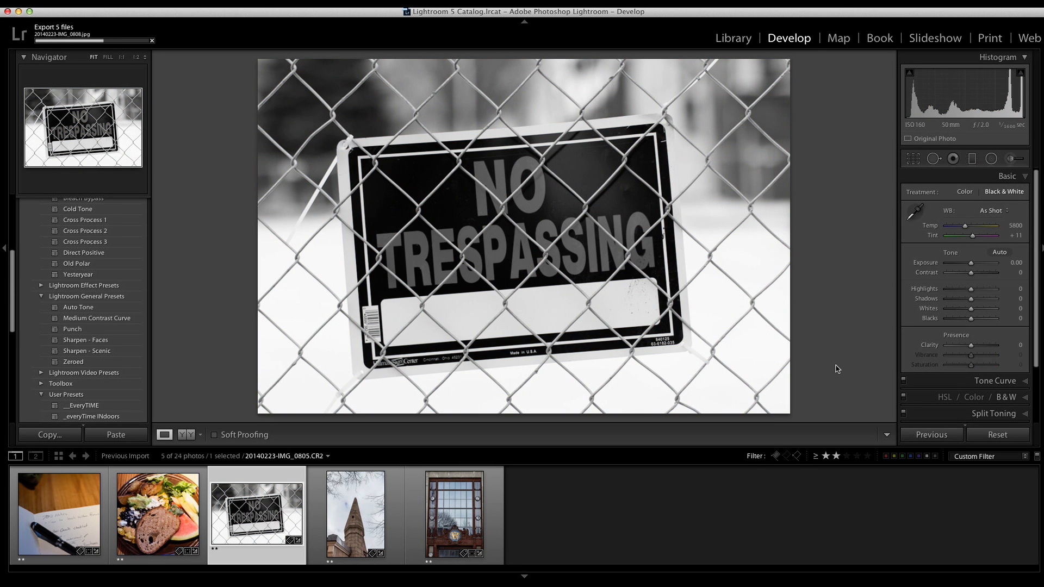
{"action": "left_click", "coordinate": [964, 192]}
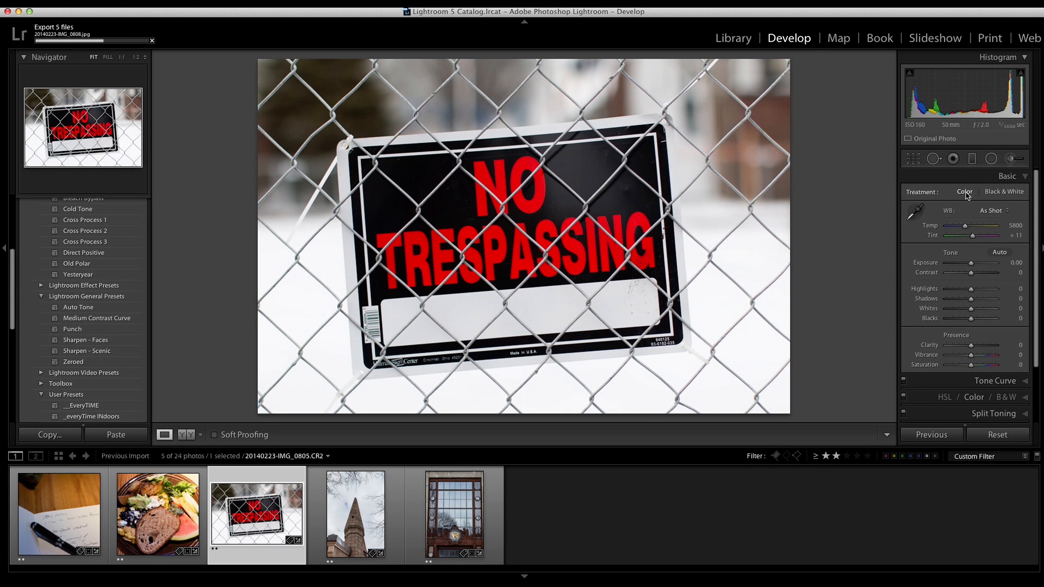
Step: Select the food plate photo and reset its Clarity to 0
{"action": "left_click", "coordinate": [150, 529]}
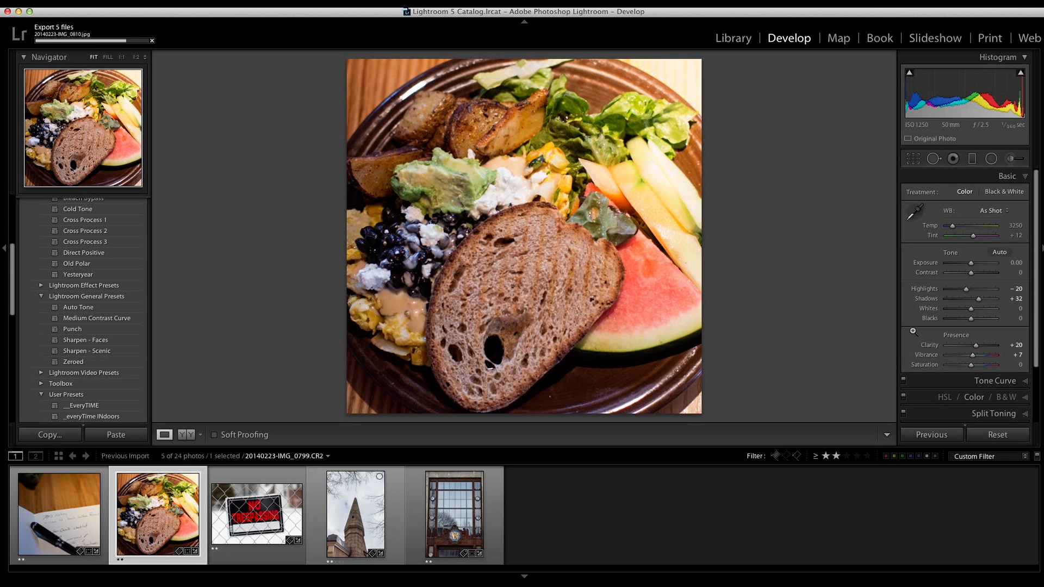
{"action": "double_click", "coordinate": [977, 347]}
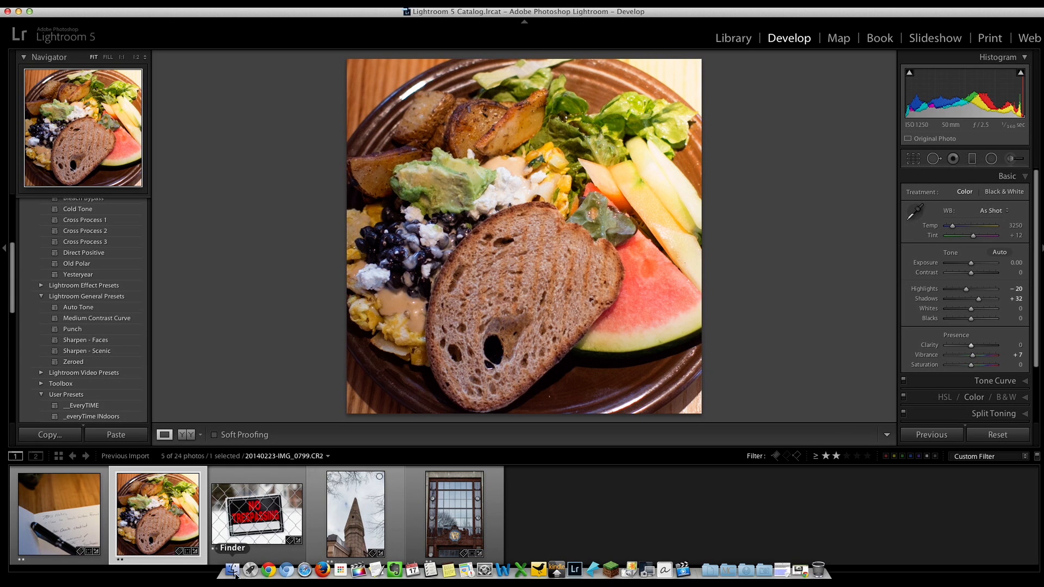
Step: Switch to Finder and open the Sample Images folder on the Desktop to check the exported JPEGs
{"action": "left_click", "coordinate": [235, 574]}
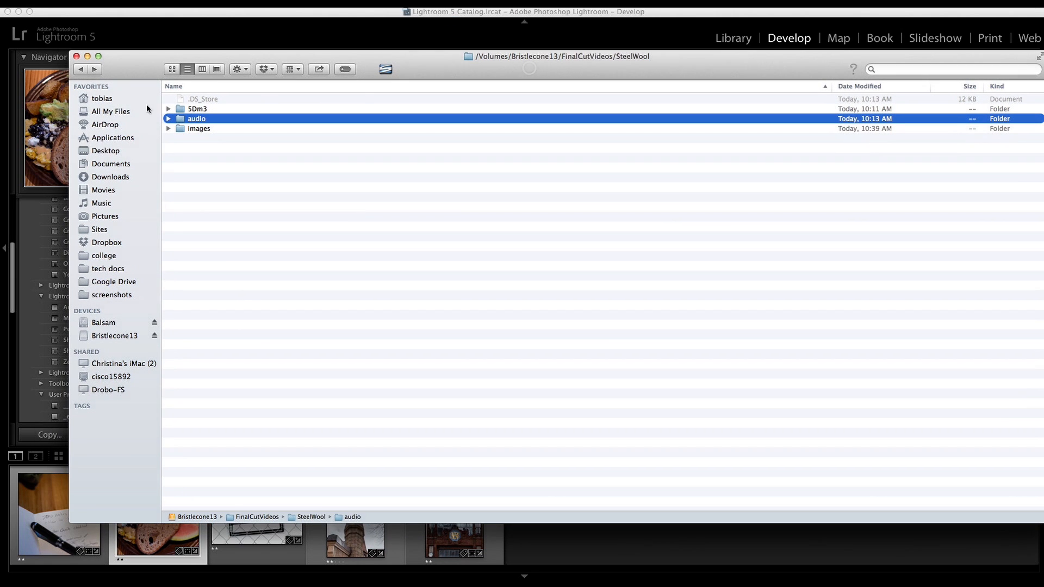
{"action": "left_click", "coordinate": [102, 151]}
{"action": "scroll", "coordinate": [251, 157], "scroll_direction": "up", "scroll_amount": 3}
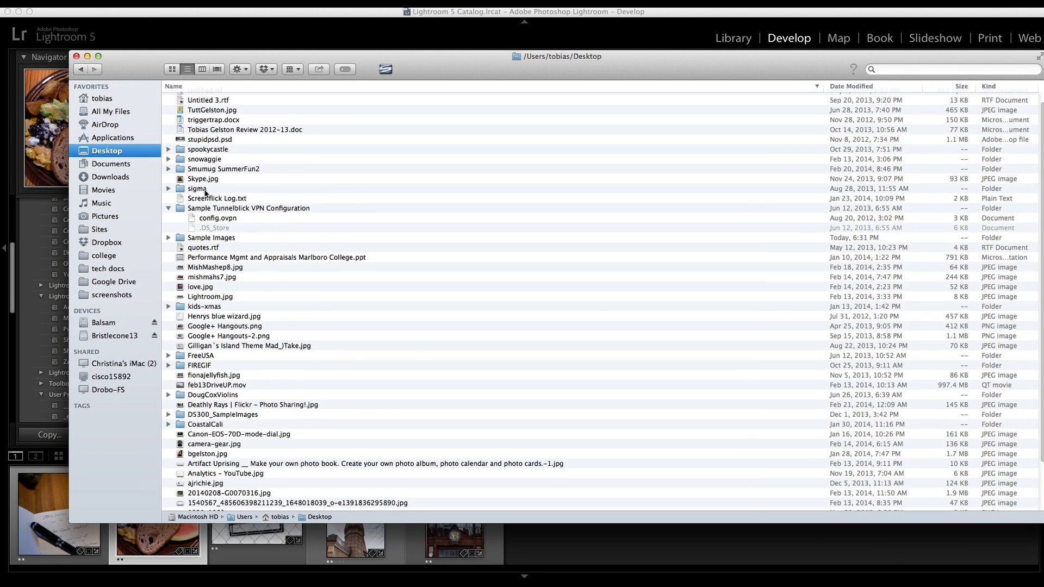
{"action": "double_click", "coordinate": [210, 239]}
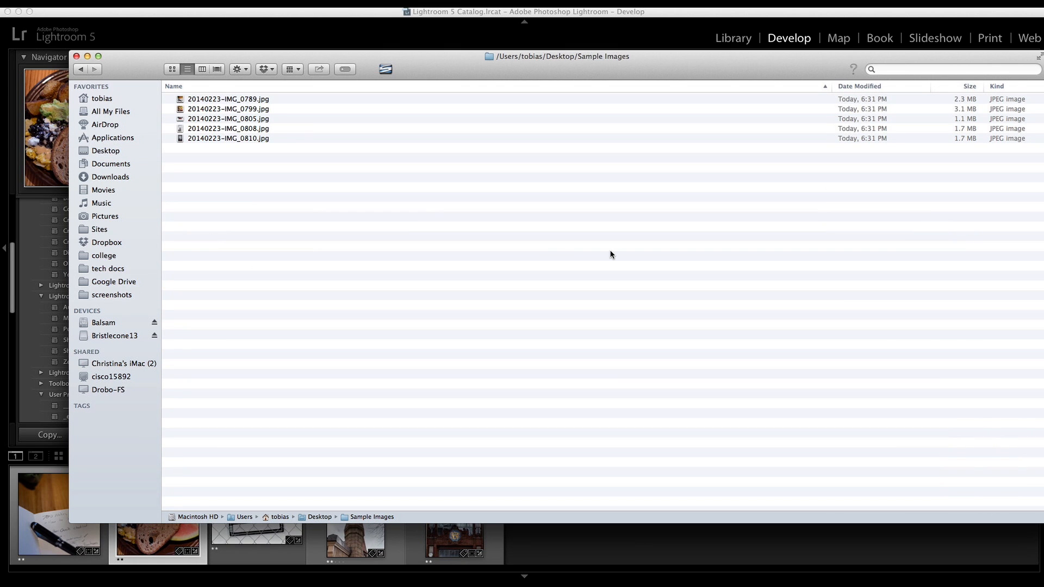